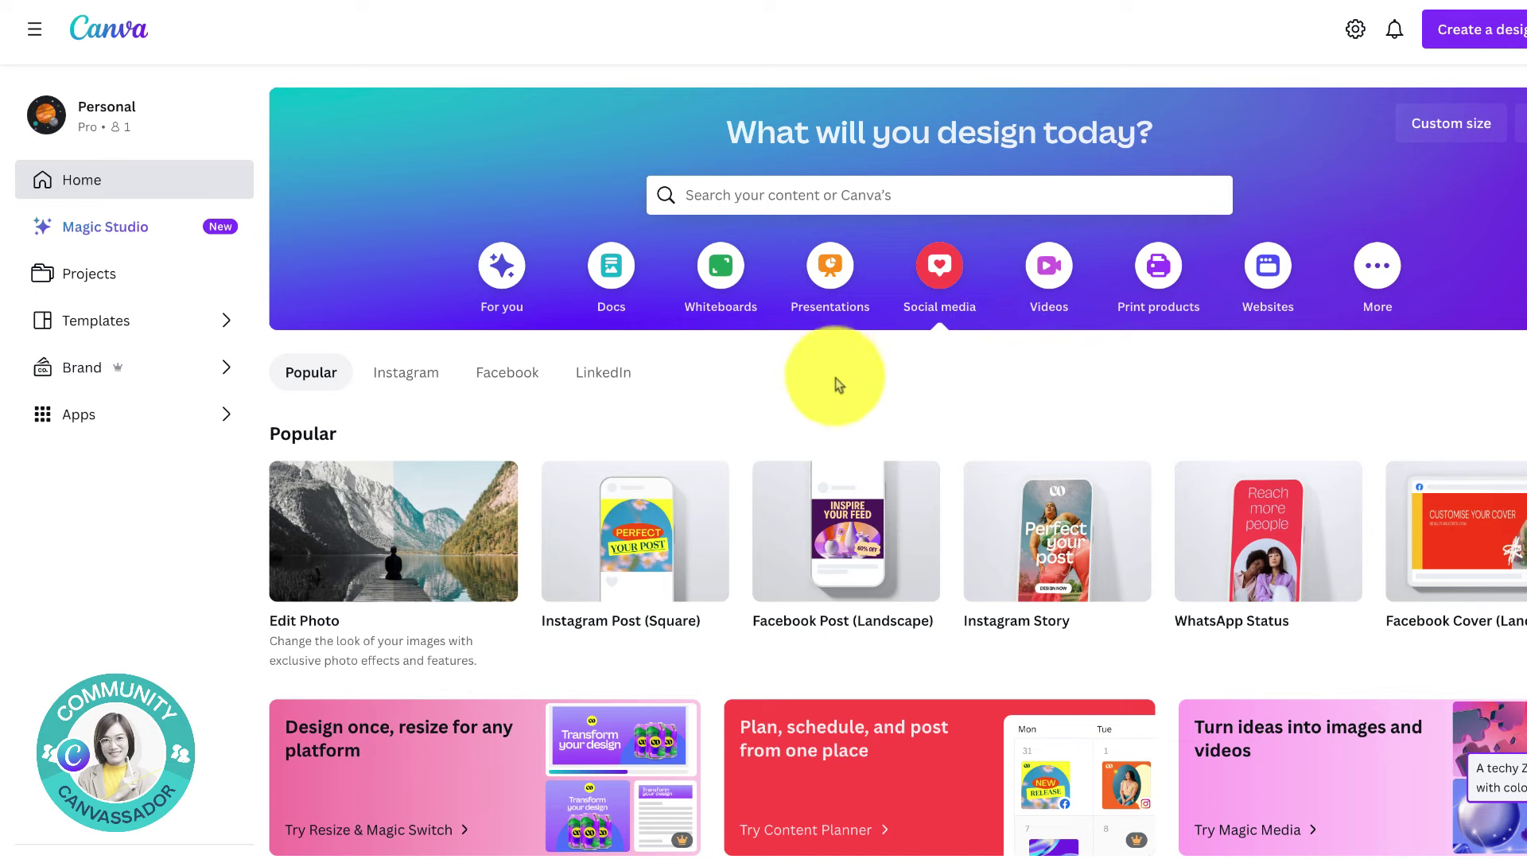
Create a blank Instagram Post (Square) design from the social media category
{"action": "left_click", "coordinate": [837, 269]}
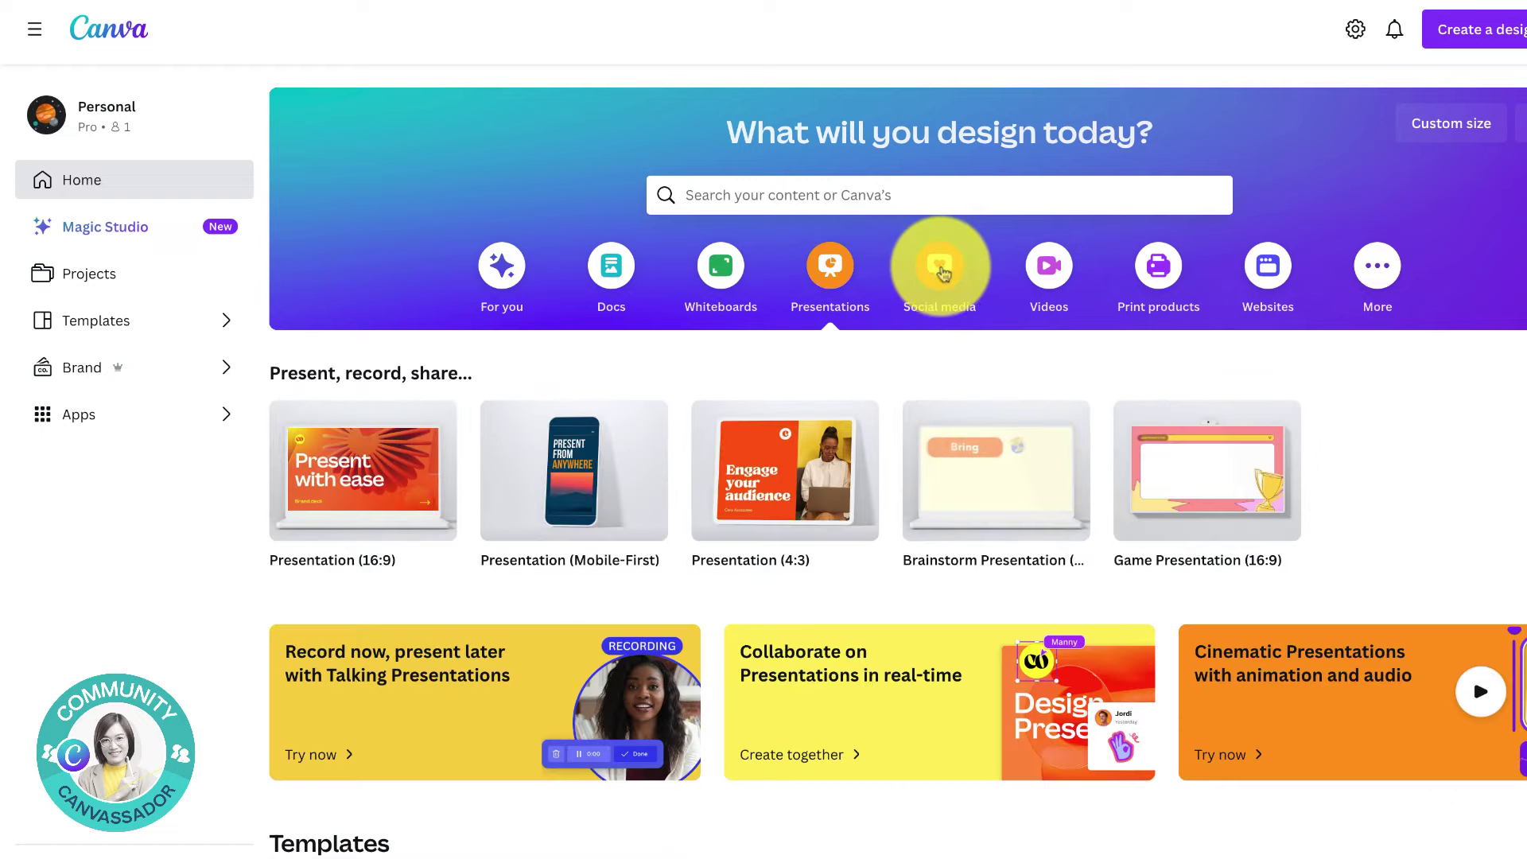
{"action": "left_click", "coordinate": [939, 266]}
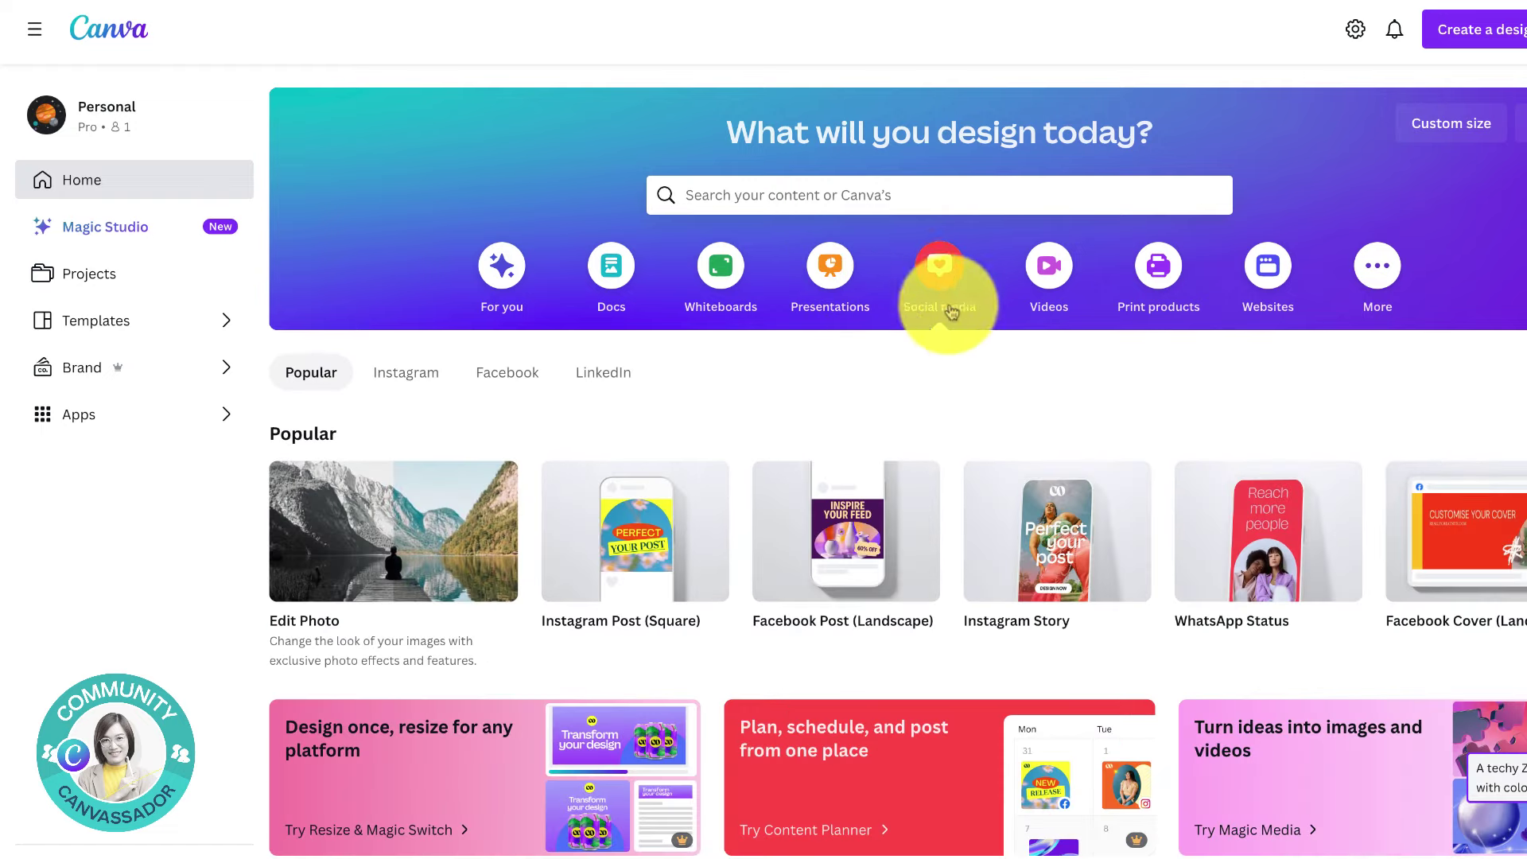
{"action": "mouse_move", "coordinate": [619, 592]}
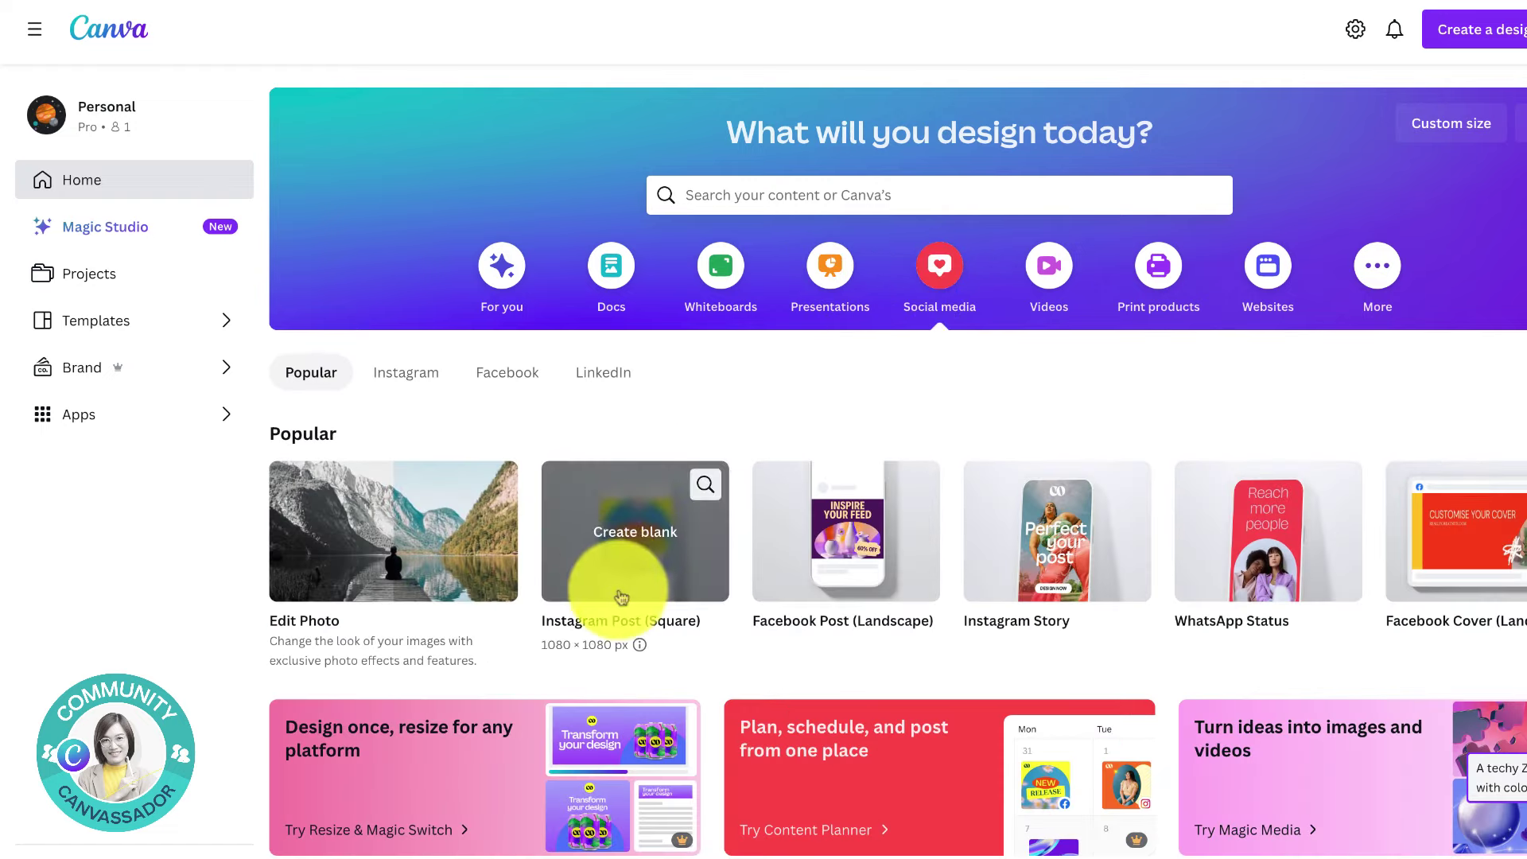
{"action": "left_click", "coordinate": [670, 557]}
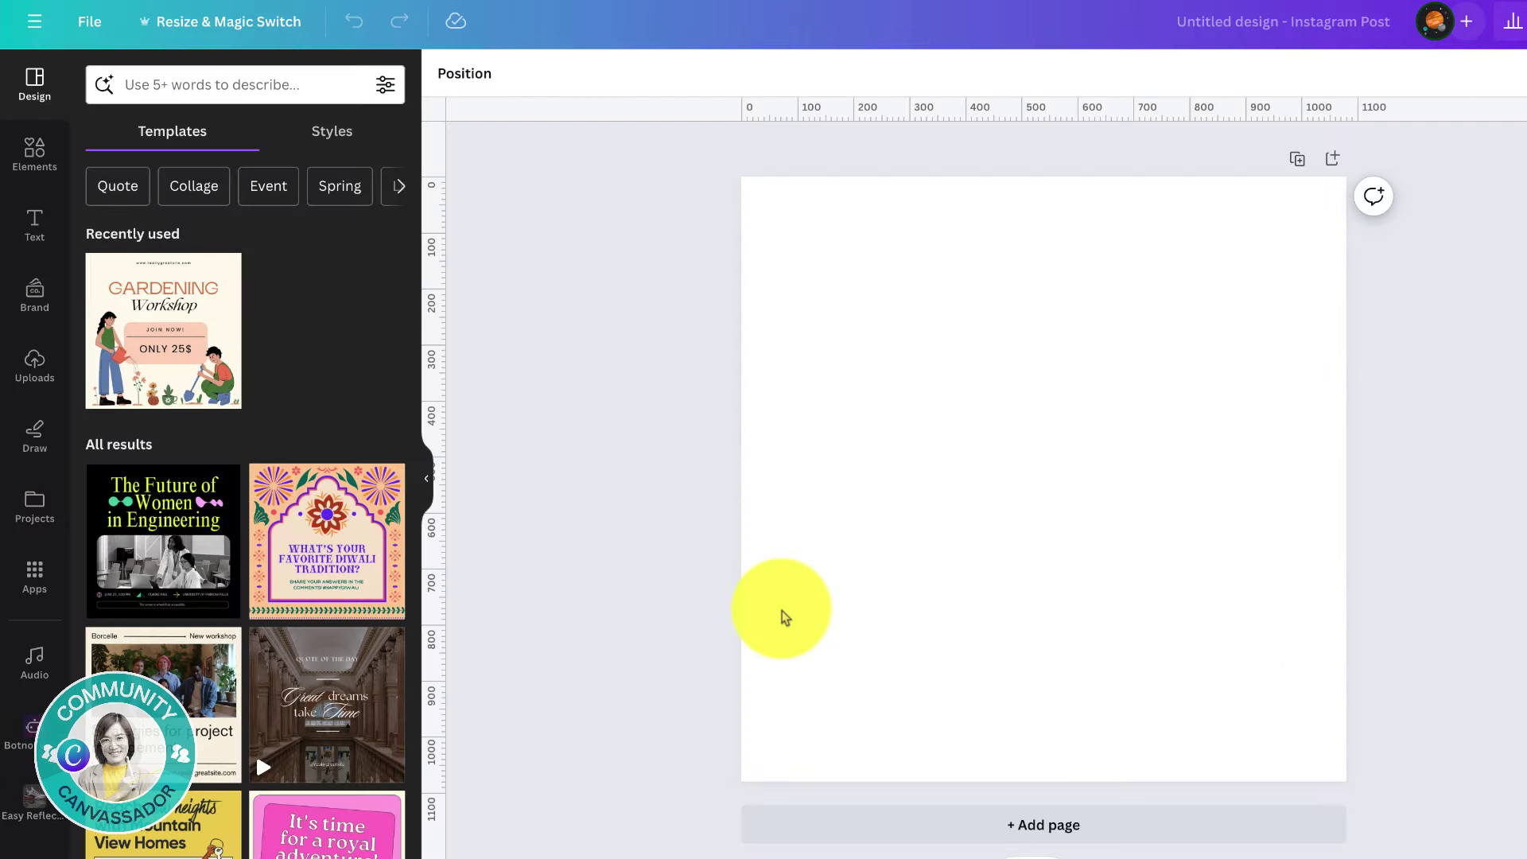
Search the elements library for "young woman, pimples" and restrict the results to photos
{"action": "key", "text": "ctrl+plus"}
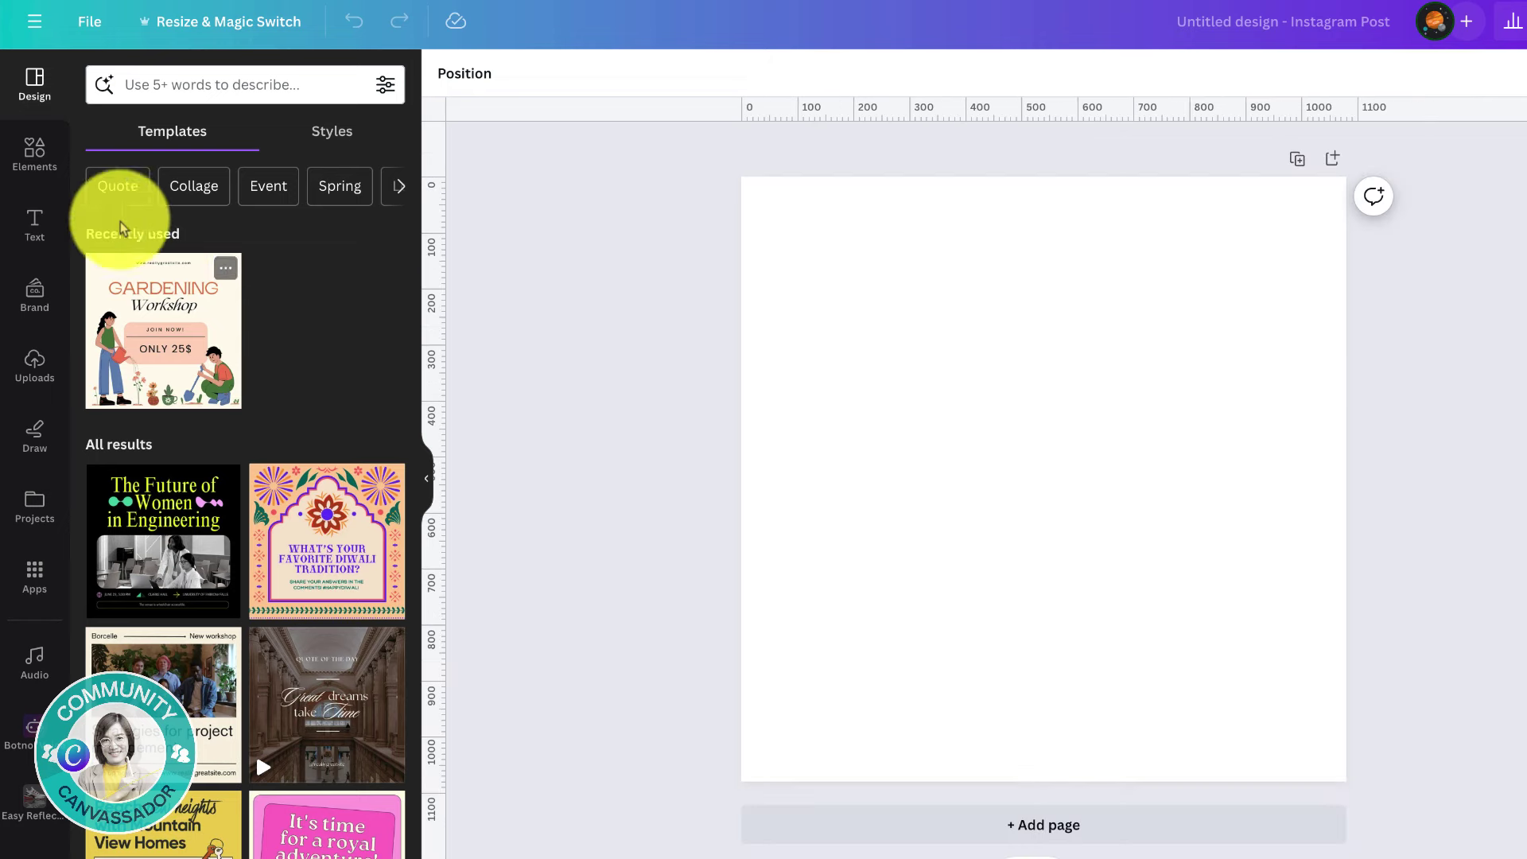
{"action": "left_click", "coordinate": [36, 155]}
{"action": "type", "text": "young wom"}
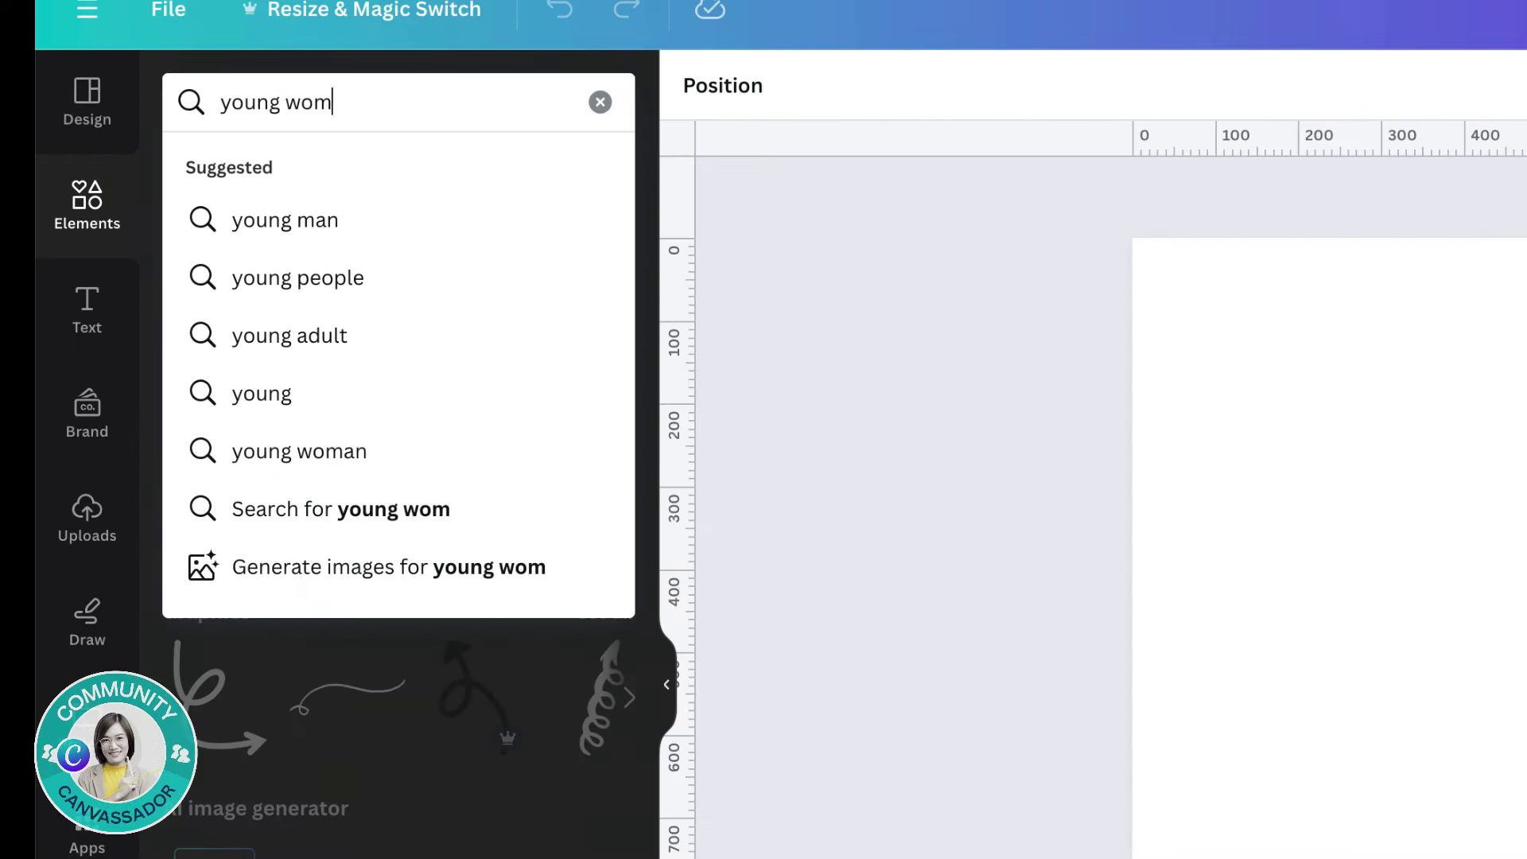
{"action": "type", "text": "an, pimples"}
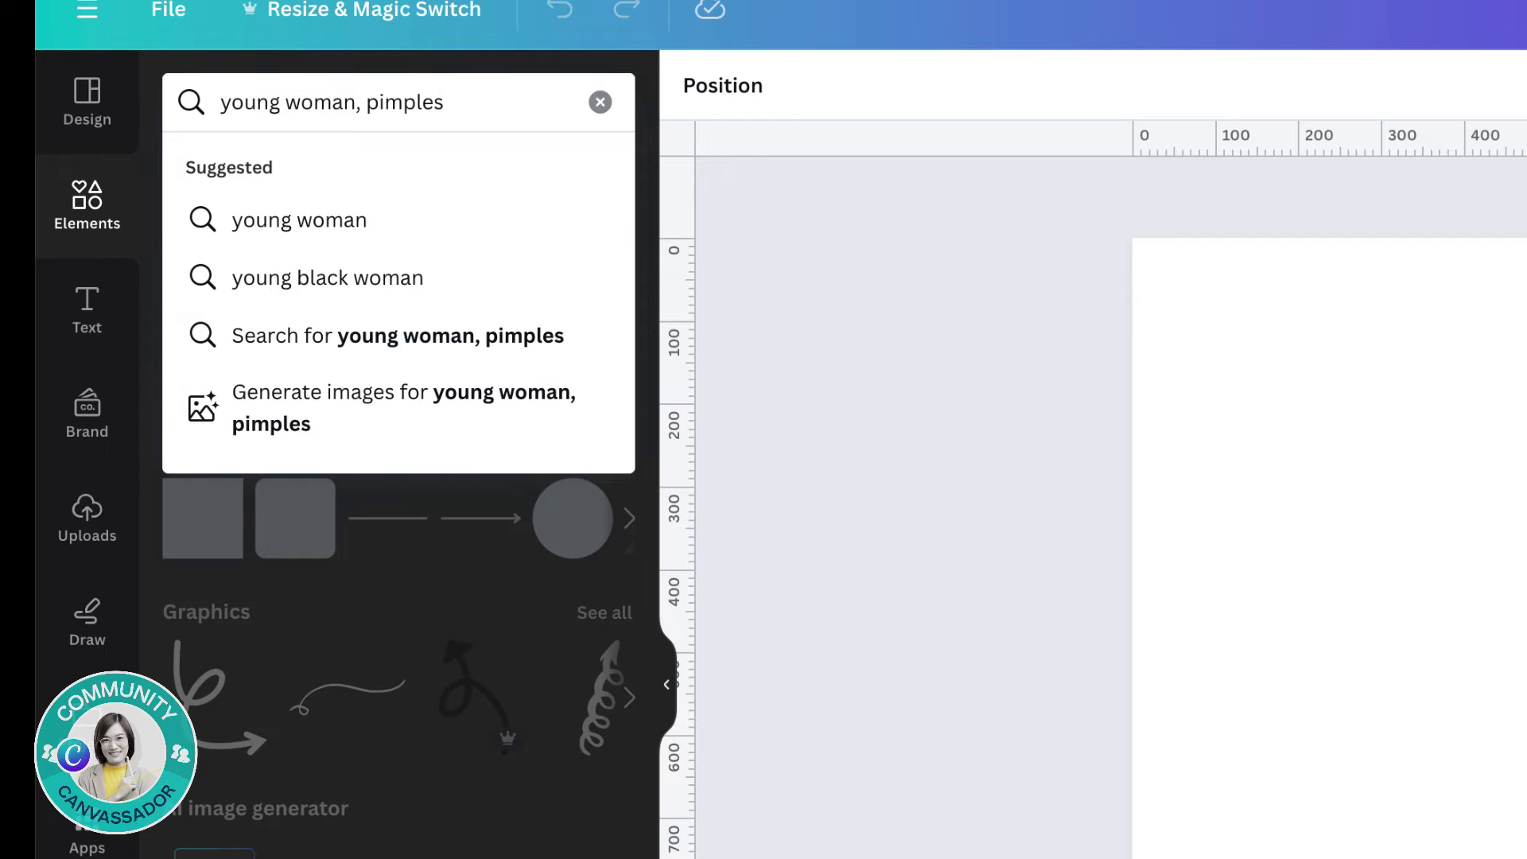
{"action": "key", "text": "Return"}
{"action": "left_click", "coordinate": [364, 179]}
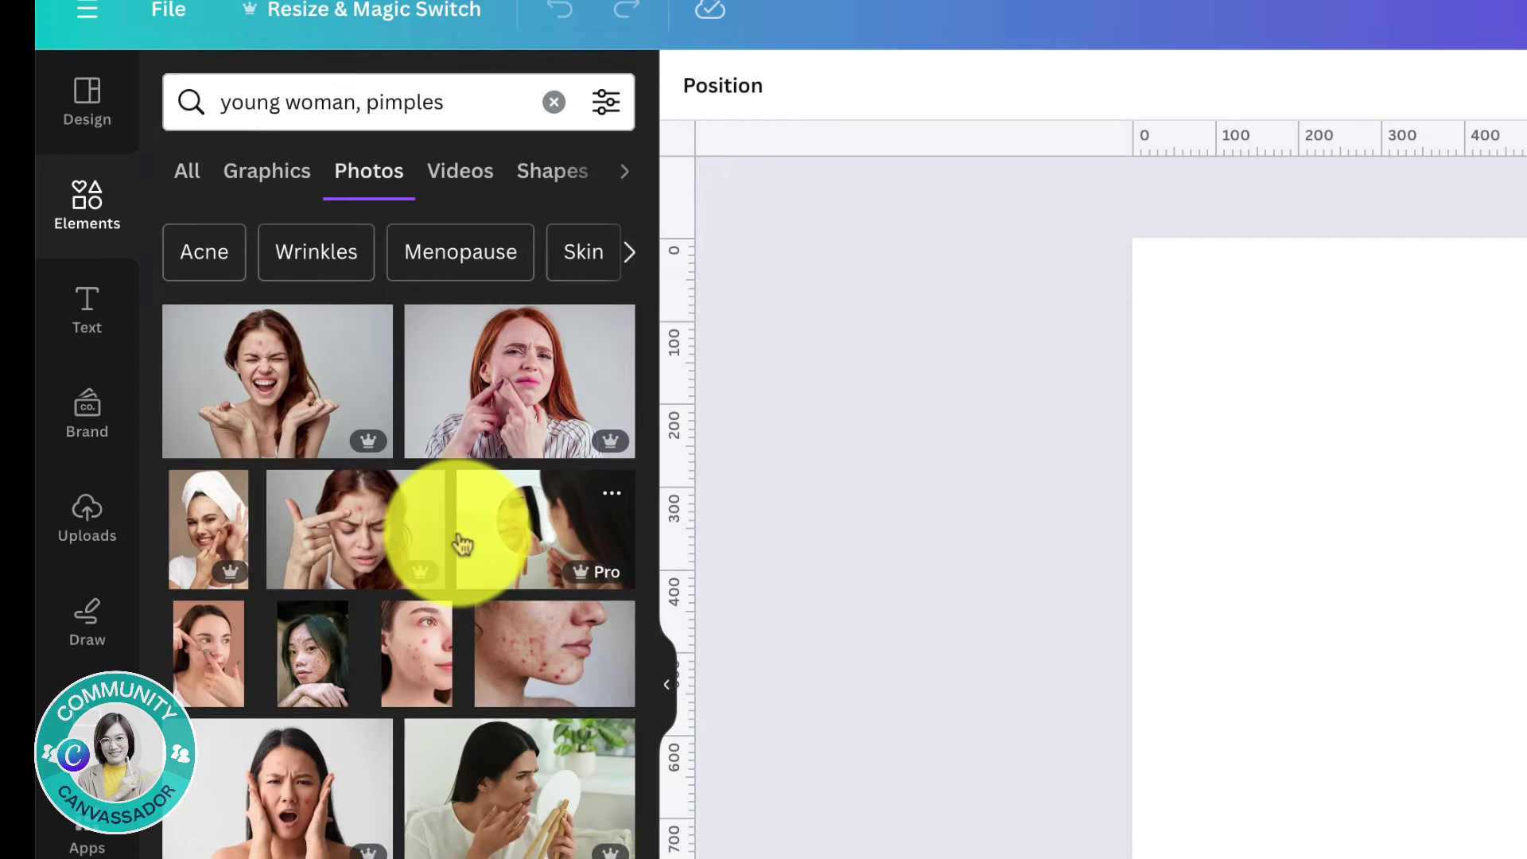
Add the close-up photo of the woman's lower face with acne and enlarge it to the full page width
{"action": "scroll", "coordinate": [519, 685], "scroll_direction": "down", "scroll_amount": 12}
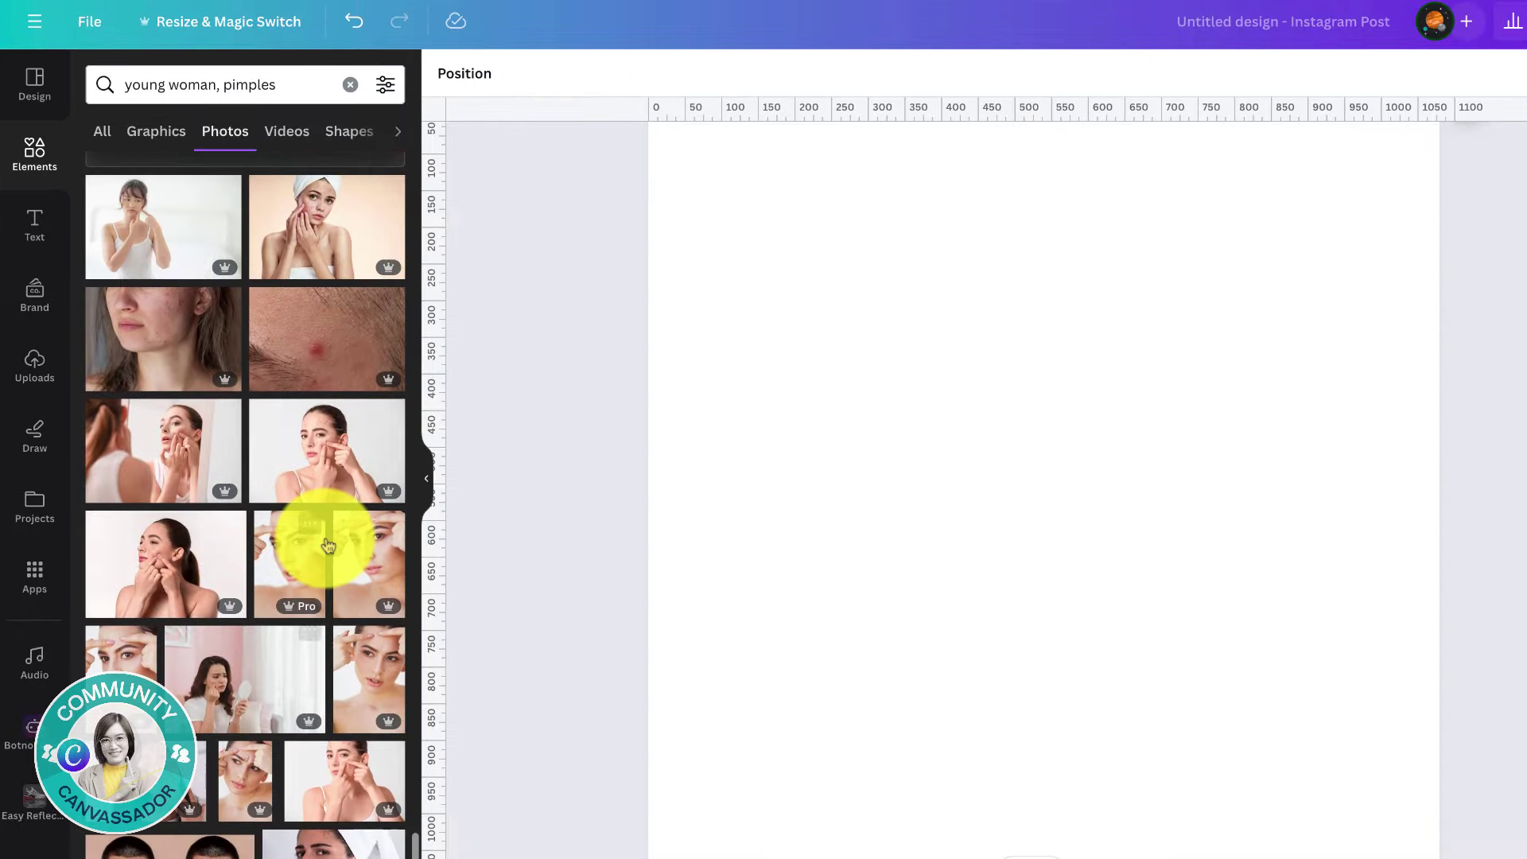
{"action": "scroll", "coordinate": [519, 778], "scroll_direction": "up", "scroll_amount": 3}
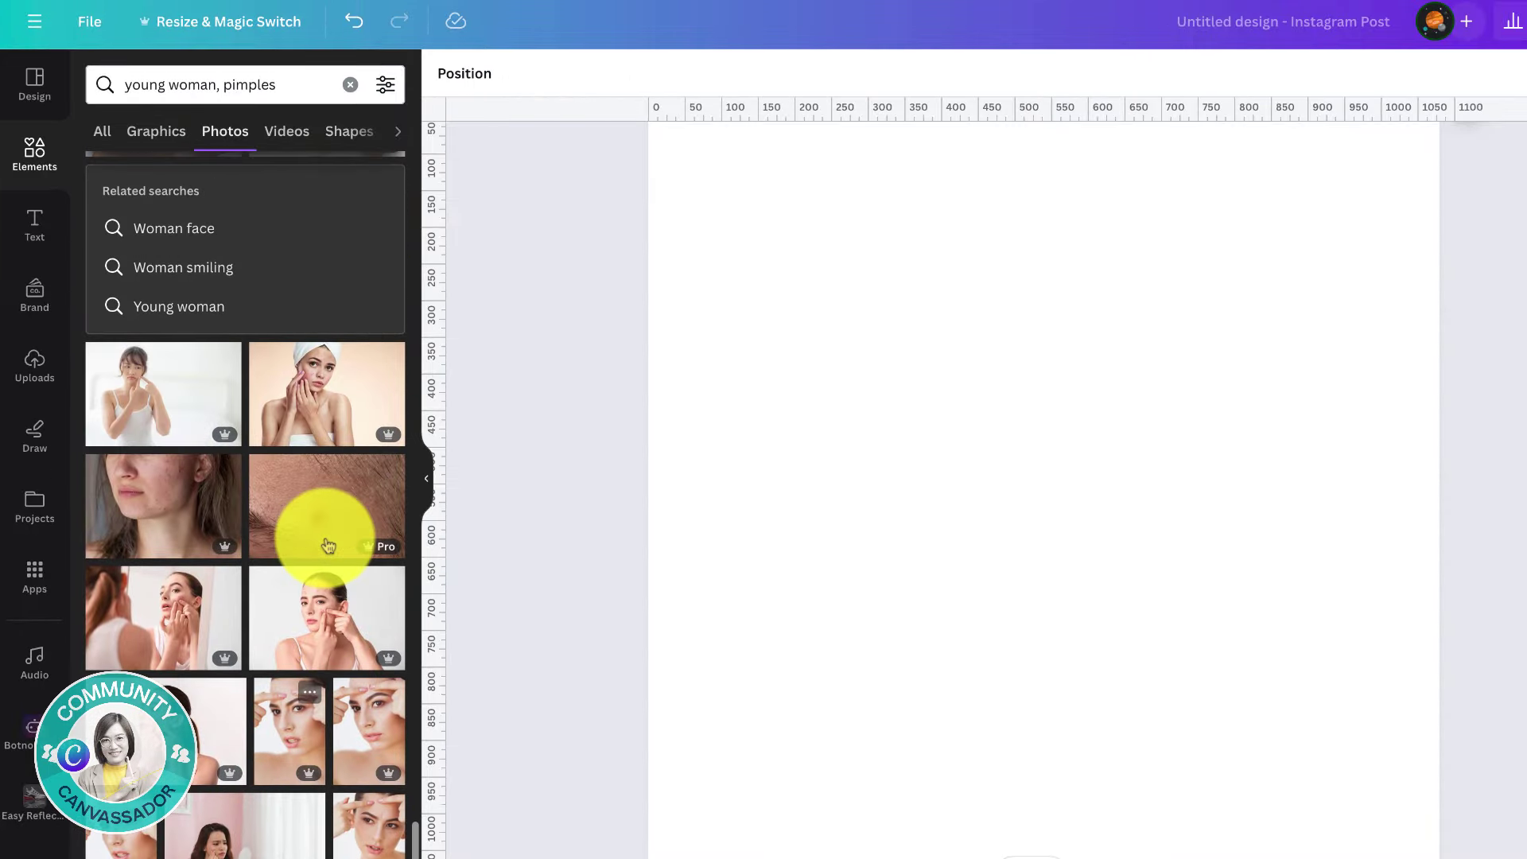
{"action": "left_click", "coordinate": [185, 508]}
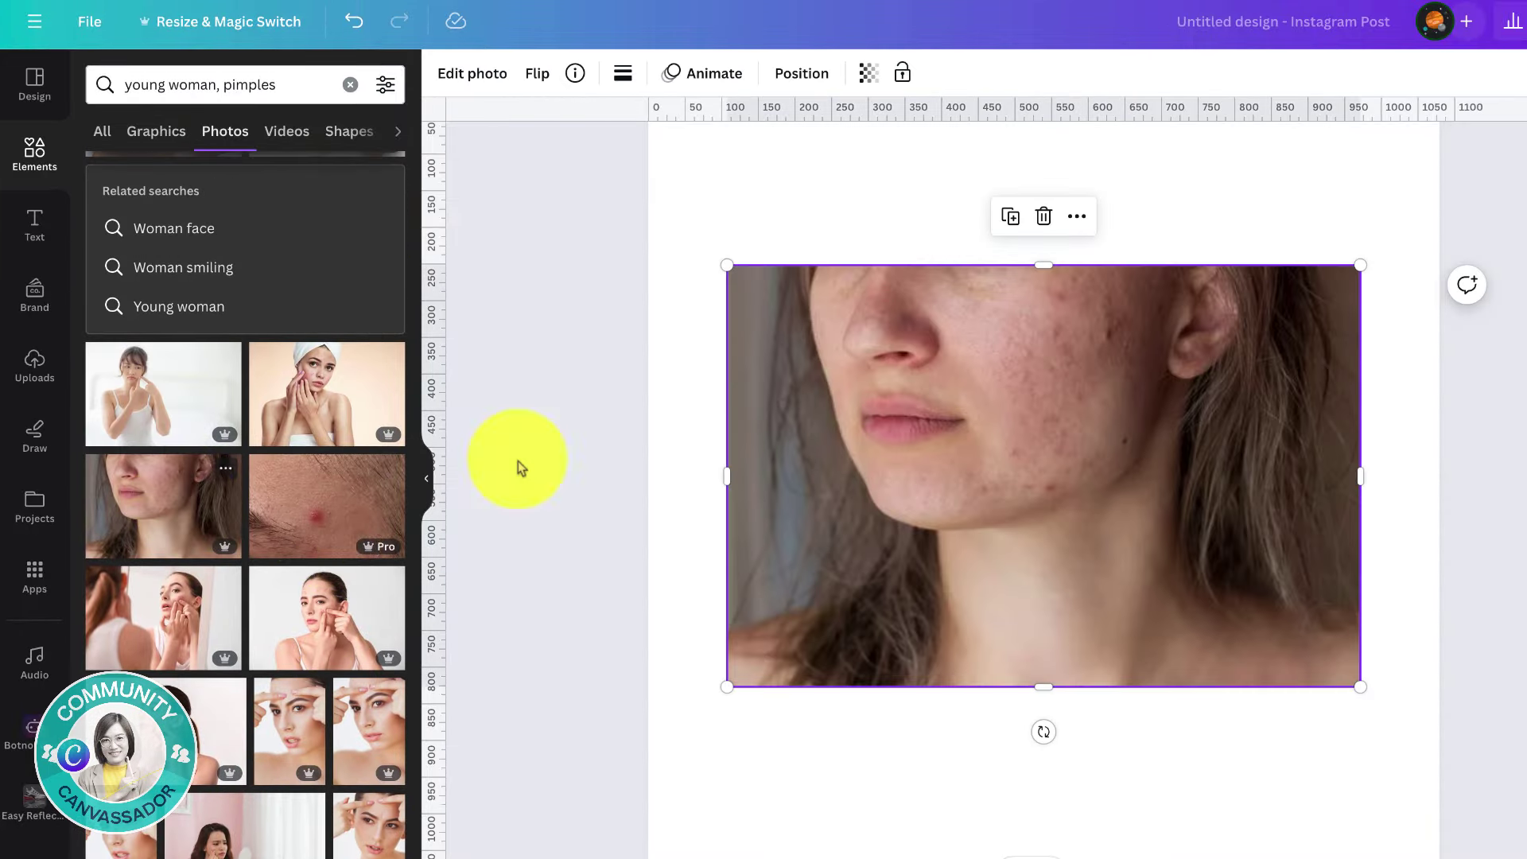
{"action": "left_click_drag", "start_coordinate": [944, 496], "coordinate": [874, 423]}
{"action": "left_click_drag", "start_coordinate": [1285, 608], "coordinate": [1466, 672]}
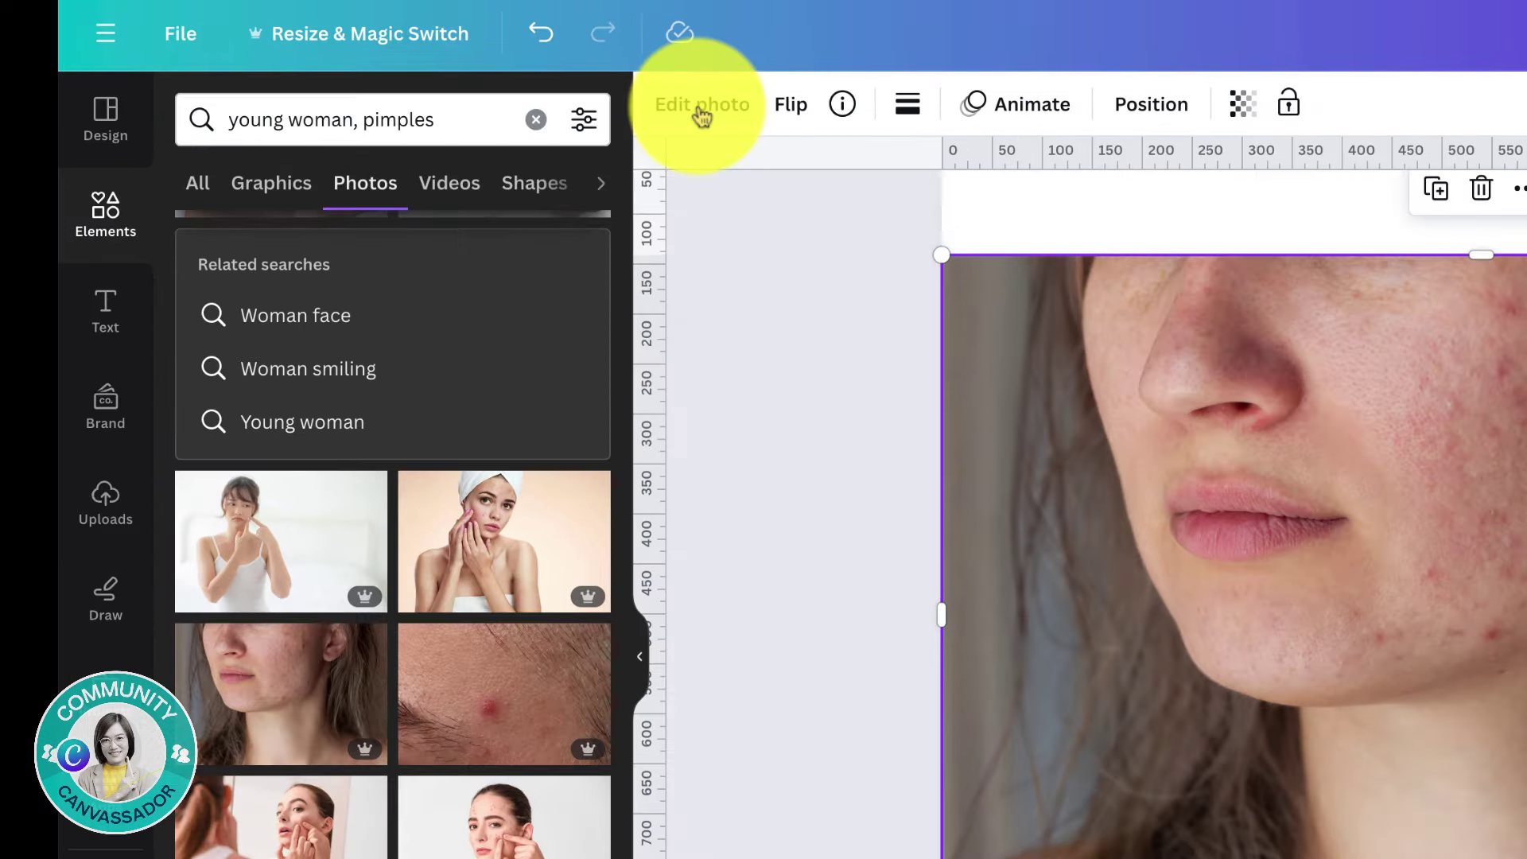
Open Magic Eraser for the face photo and set the brush size to 35
{"action": "left_click", "coordinate": [702, 111]}
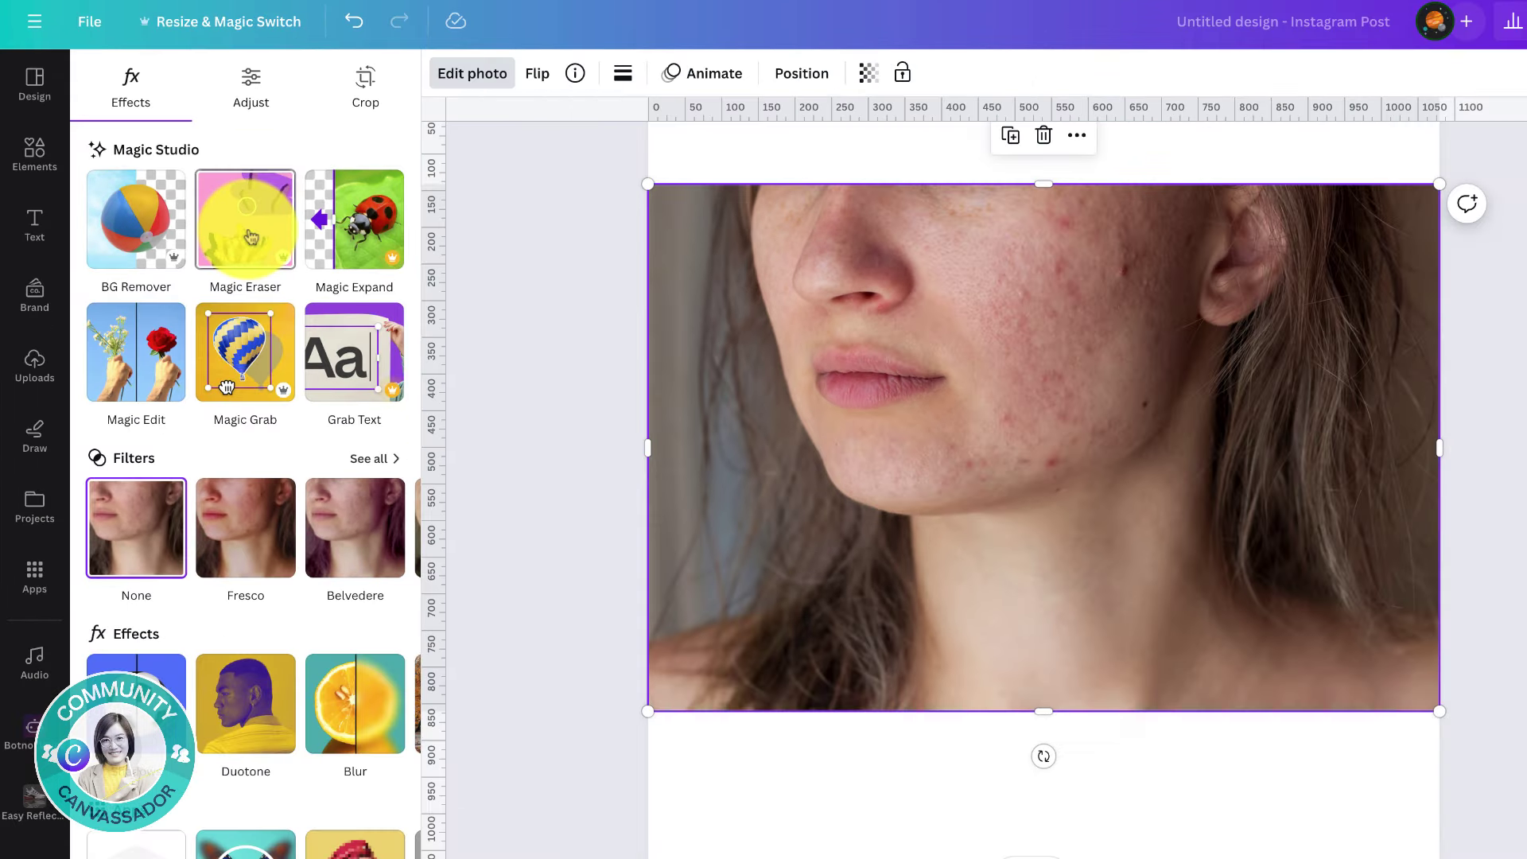
{"action": "left_click", "coordinate": [248, 231]}
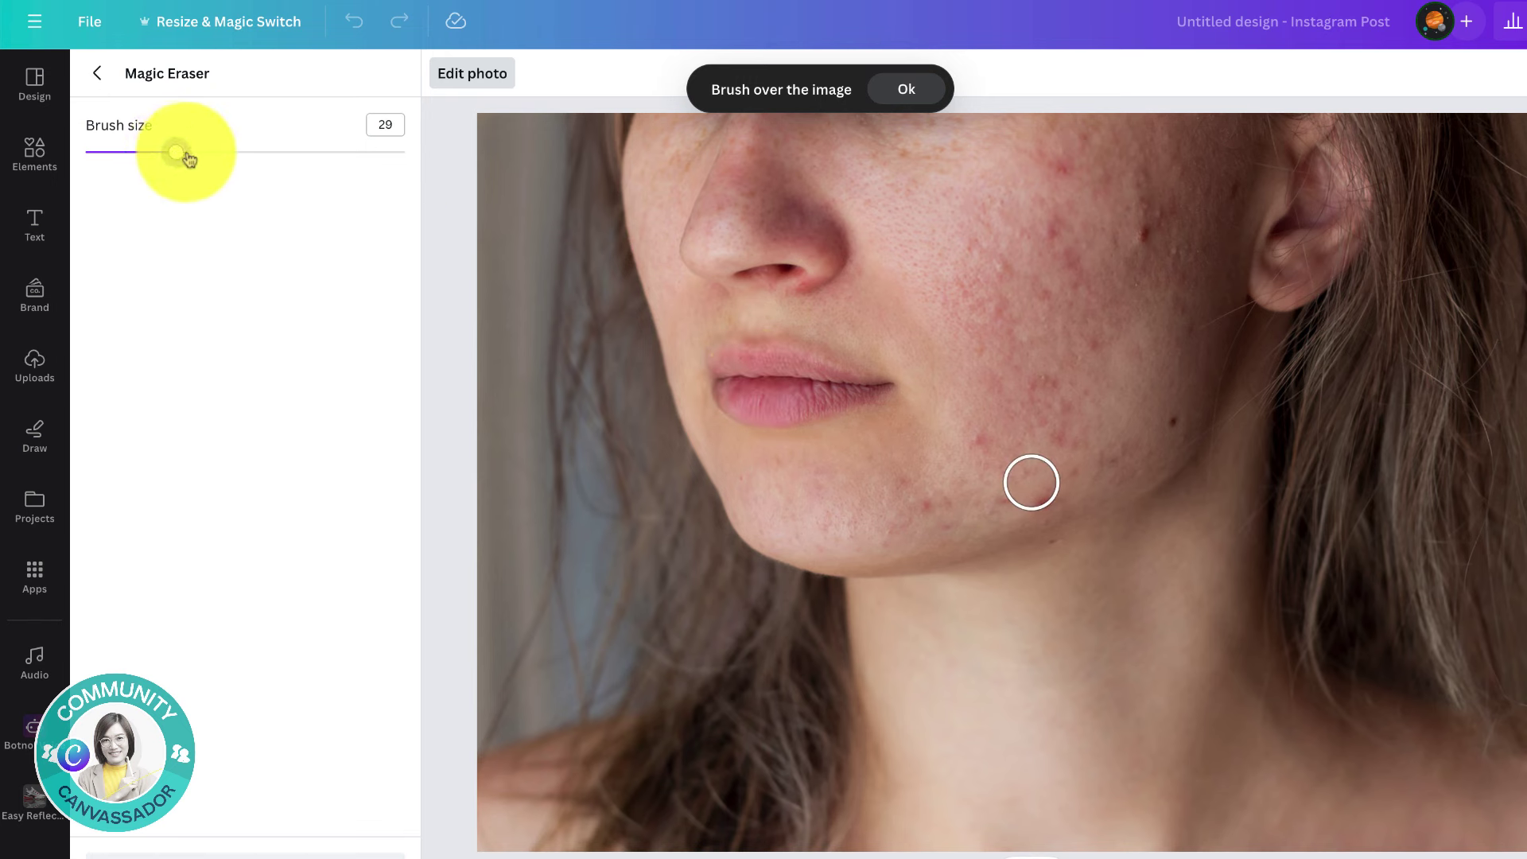
{"action": "left_click_drag", "start_coordinate": [154, 159], "coordinate": [198, 159]}
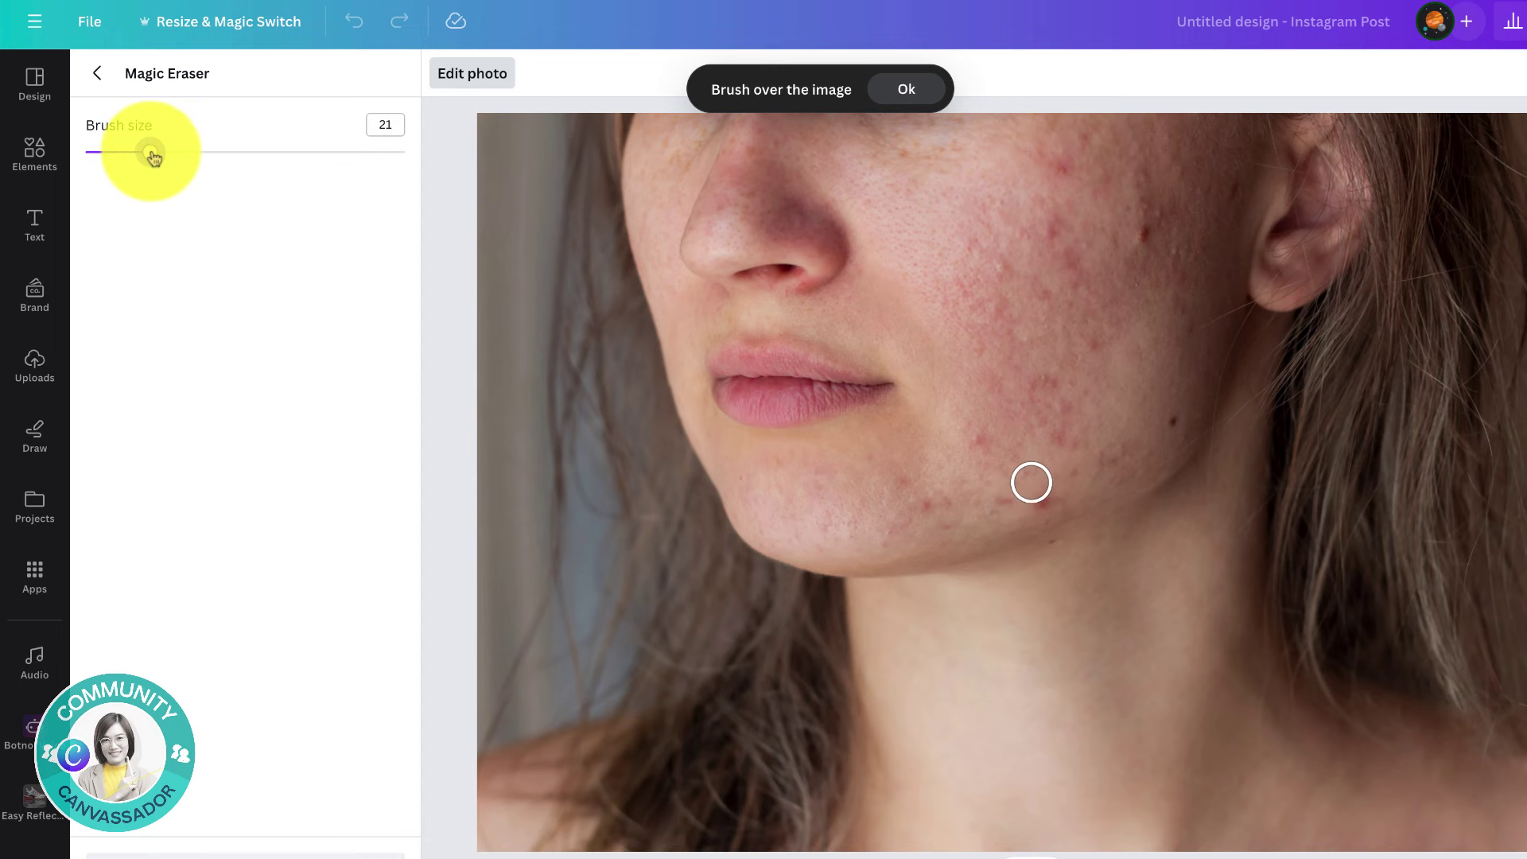
{"action": "left_click_drag", "start_coordinate": [154, 156], "coordinate": [195, 152]}
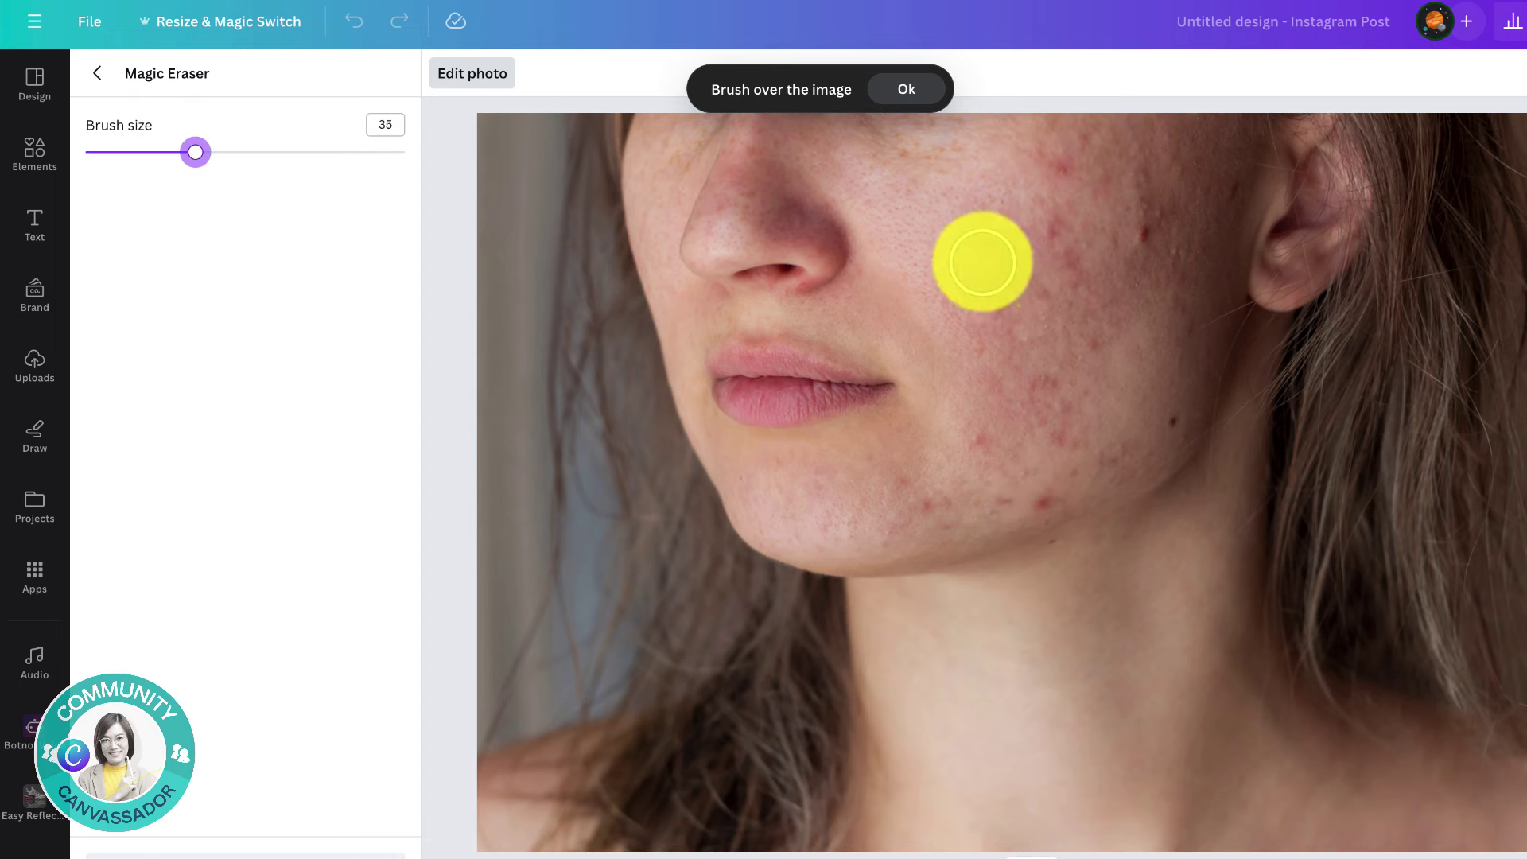
Brush over the pimples and red spots on the cheek, chin and jaw to erase them
{"action": "mouse_move", "coordinate": [979, 252]}
{"action": "left_mouse_down"}
{"action": "mouse_move", "coordinate": [1011, 305]}
{"action": "mouse_move", "coordinate": [984, 306]}
{"action": "mouse_move", "coordinate": [966, 286]}
{"action": "mouse_move", "coordinate": [1018, 275]}
{"action": "left_mouse_up"}
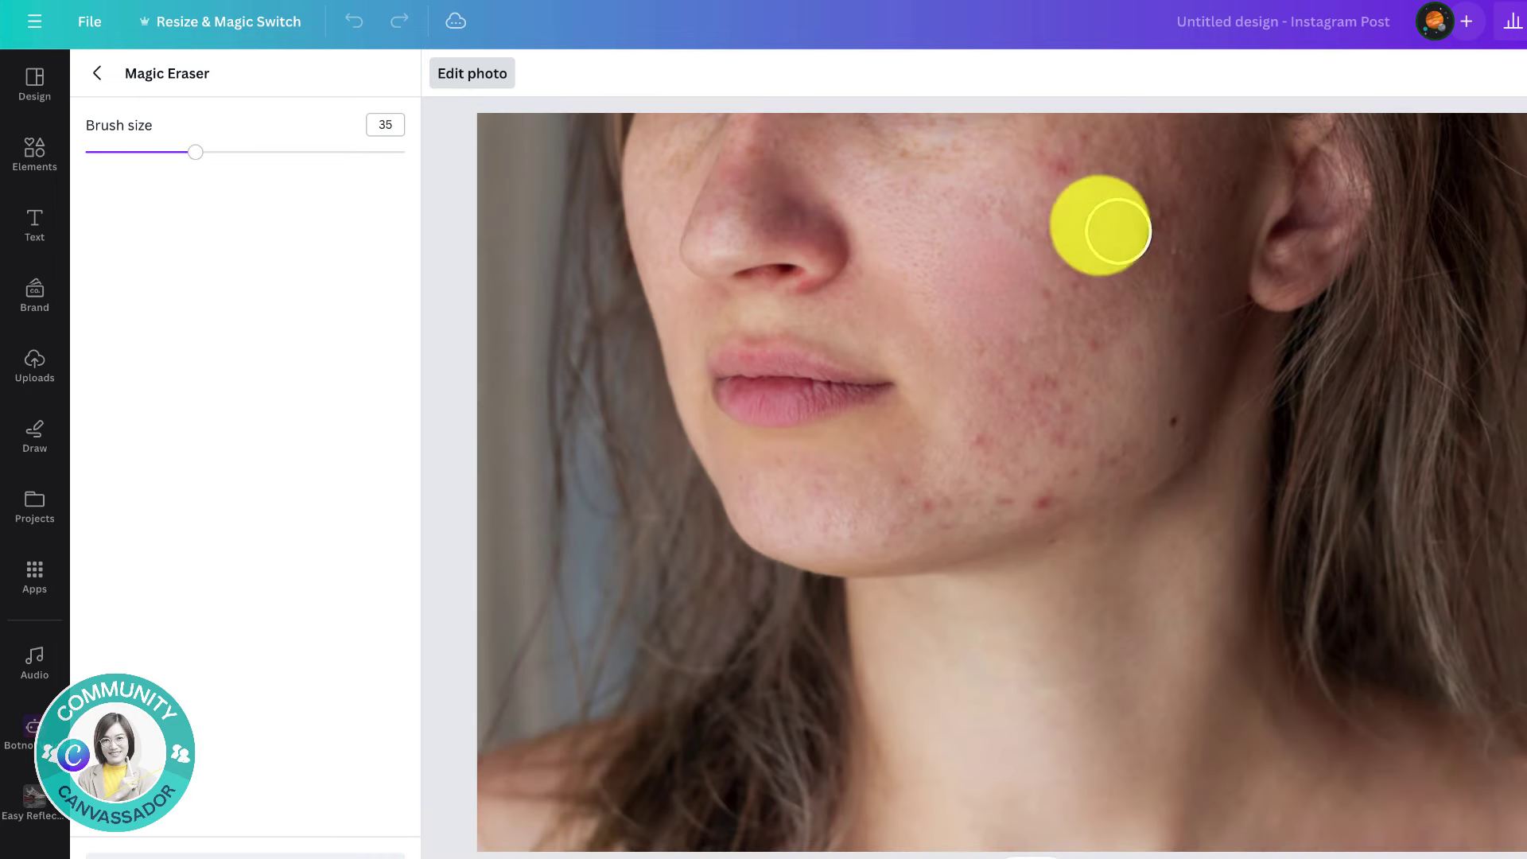
{"action": "mouse_move", "coordinate": [982, 191]}
{"action": "left_mouse_down"}
{"action": "mouse_move", "coordinate": [1114, 272]}
{"action": "mouse_move", "coordinate": [1116, 205]}
{"action": "mouse_move", "coordinate": [1032, 169]}
{"action": "mouse_move", "coordinate": [1035, 144]}
{"action": "mouse_move", "coordinate": [1113, 152]}
{"action": "mouse_move", "coordinate": [1132, 187]}
{"action": "left_mouse_up"}
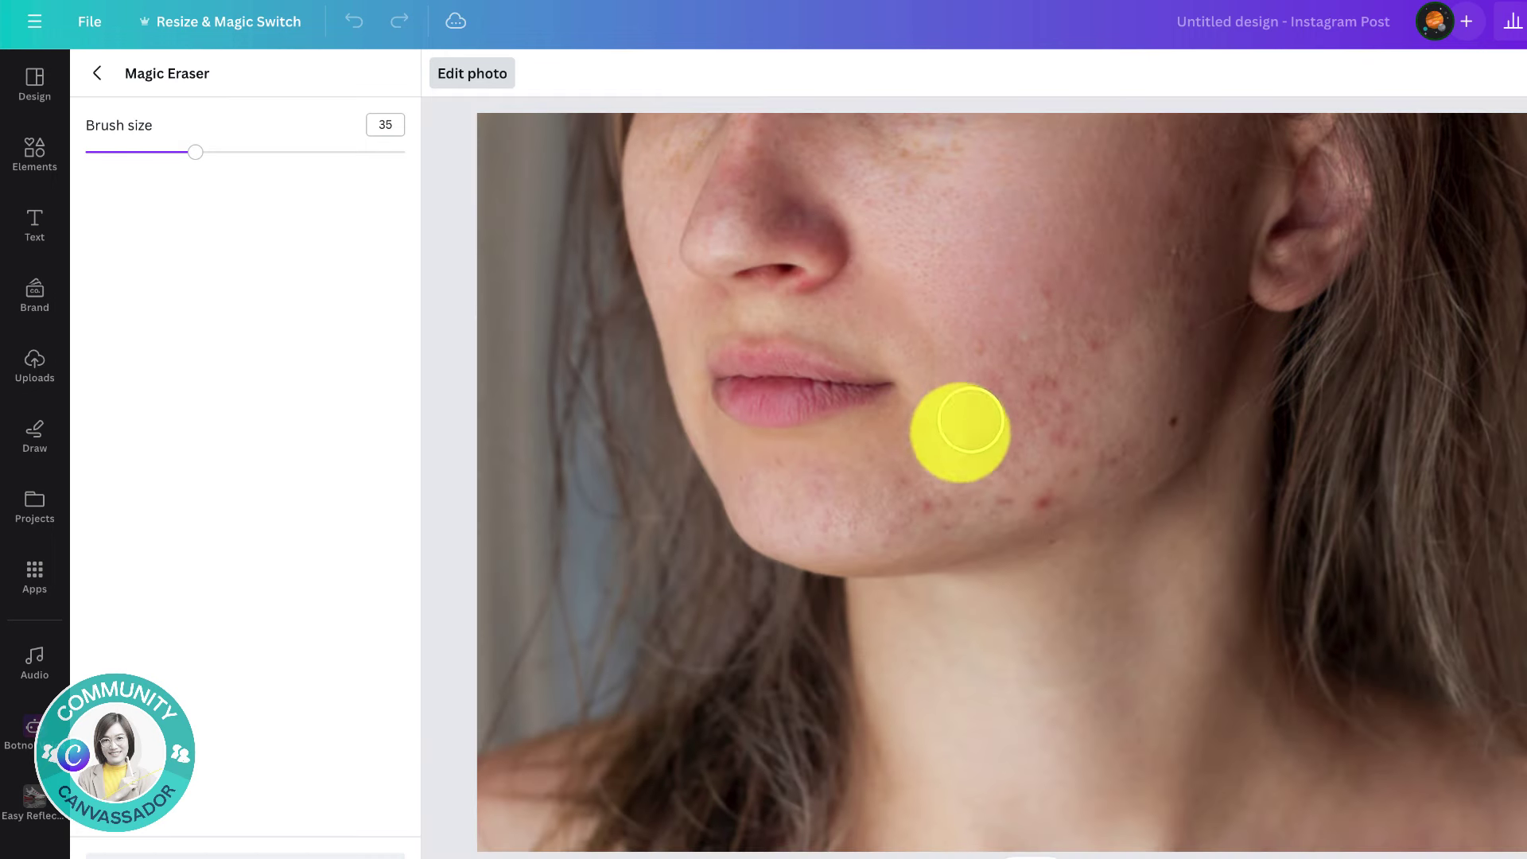
{"action": "mouse_move", "coordinate": [909, 497]}
{"action": "left_mouse_down"}
{"action": "mouse_move", "coordinate": [1001, 448]}
{"action": "mouse_move", "coordinate": [1052, 388]}
{"action": "mouse_move", "coordinate": [1013, 396]}
{"action": "left_mouse_up"}
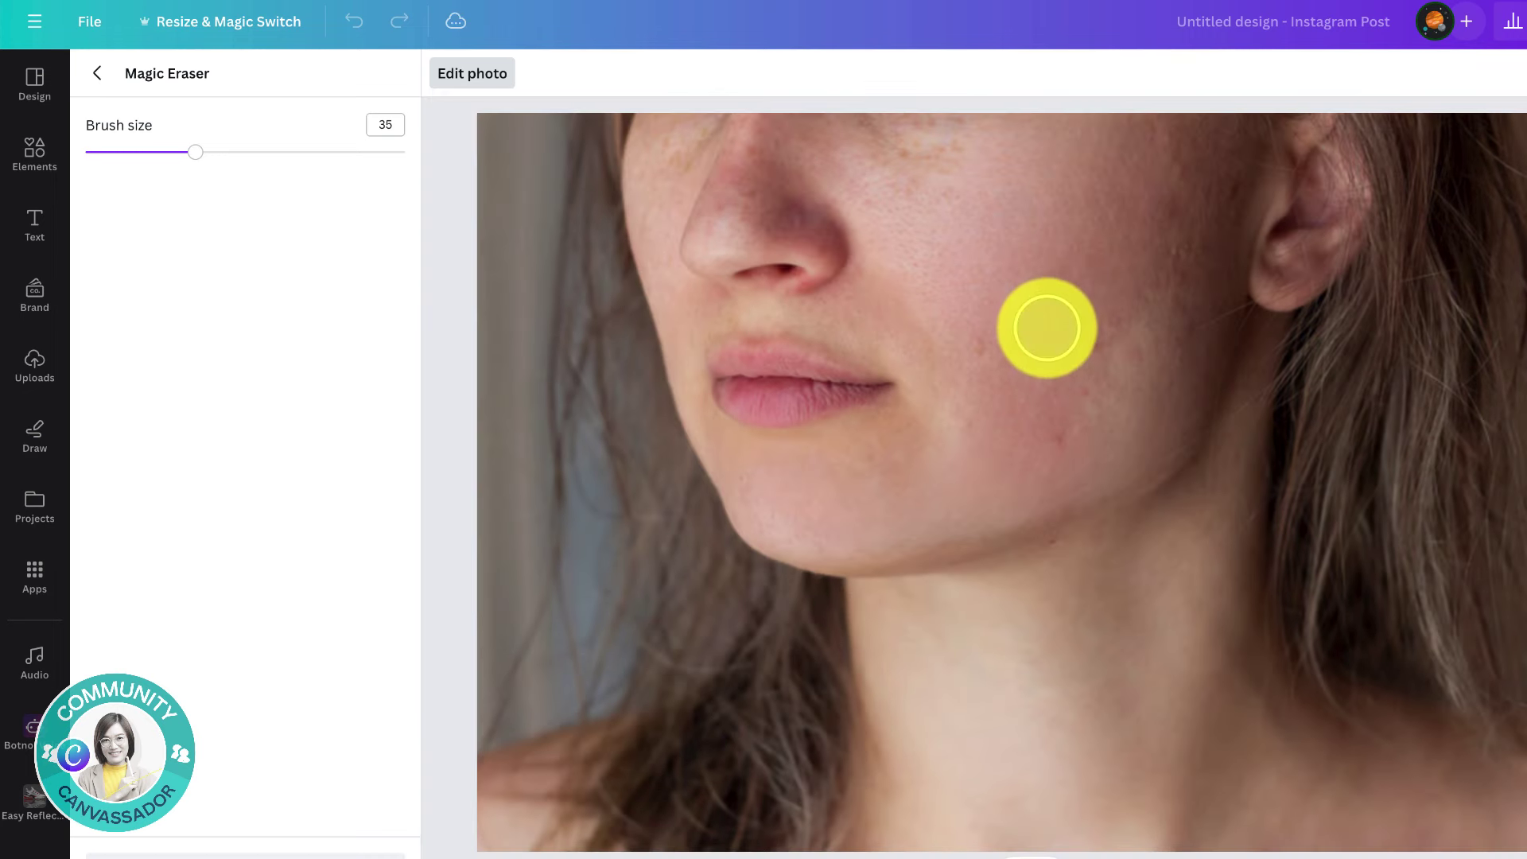
{"action": "mouse_move", "coordinate": [1046, 328]}
{"action": "left_mouse_down"}
{"action": "mouse_move", "coordinate": [1089, 350]}
{"action": "mouse_move", "coordinate": [1069, 410]}
{"action": "mouse_move", "coordinate": [1152, 311]}
{"action": "mouse_move", "coordinate": [1175, 218]}
{"action": "left_mouse_up"}
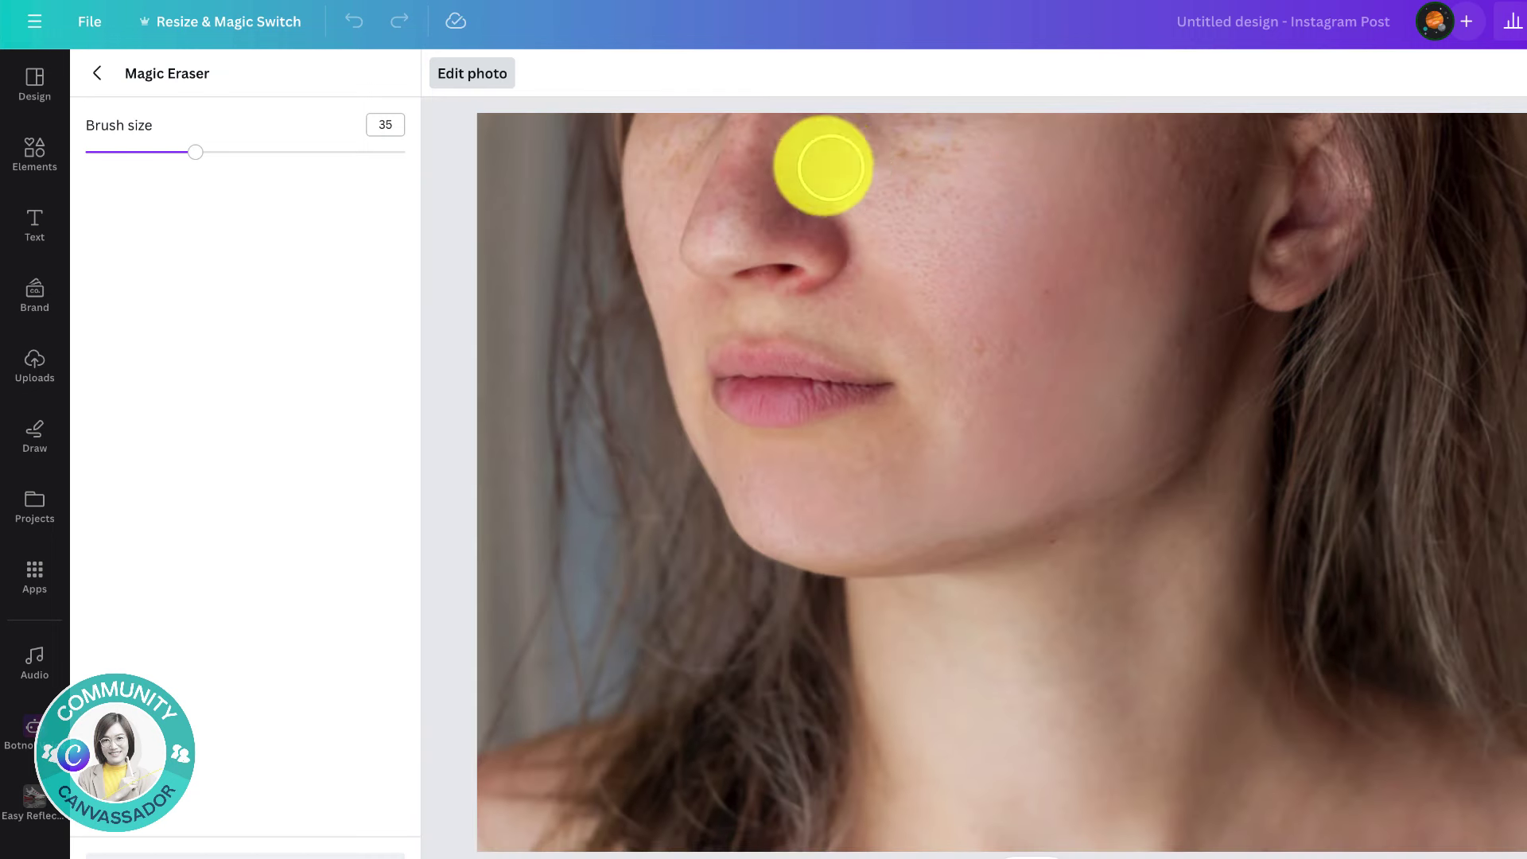
Erase the marks around the nose and the remaining cheek spots, reducing the brush size to 19 for the finer areas
{"action": "mouse_move", "coordinate": [842, 150]}
{"action": "left_mouse_down"}
{"action": "mouse_move", "coordinate": [961, 157]}
{"action": "mouse_move", "coordinate": [859, 160]}
{"action": "left_mouse_up"}
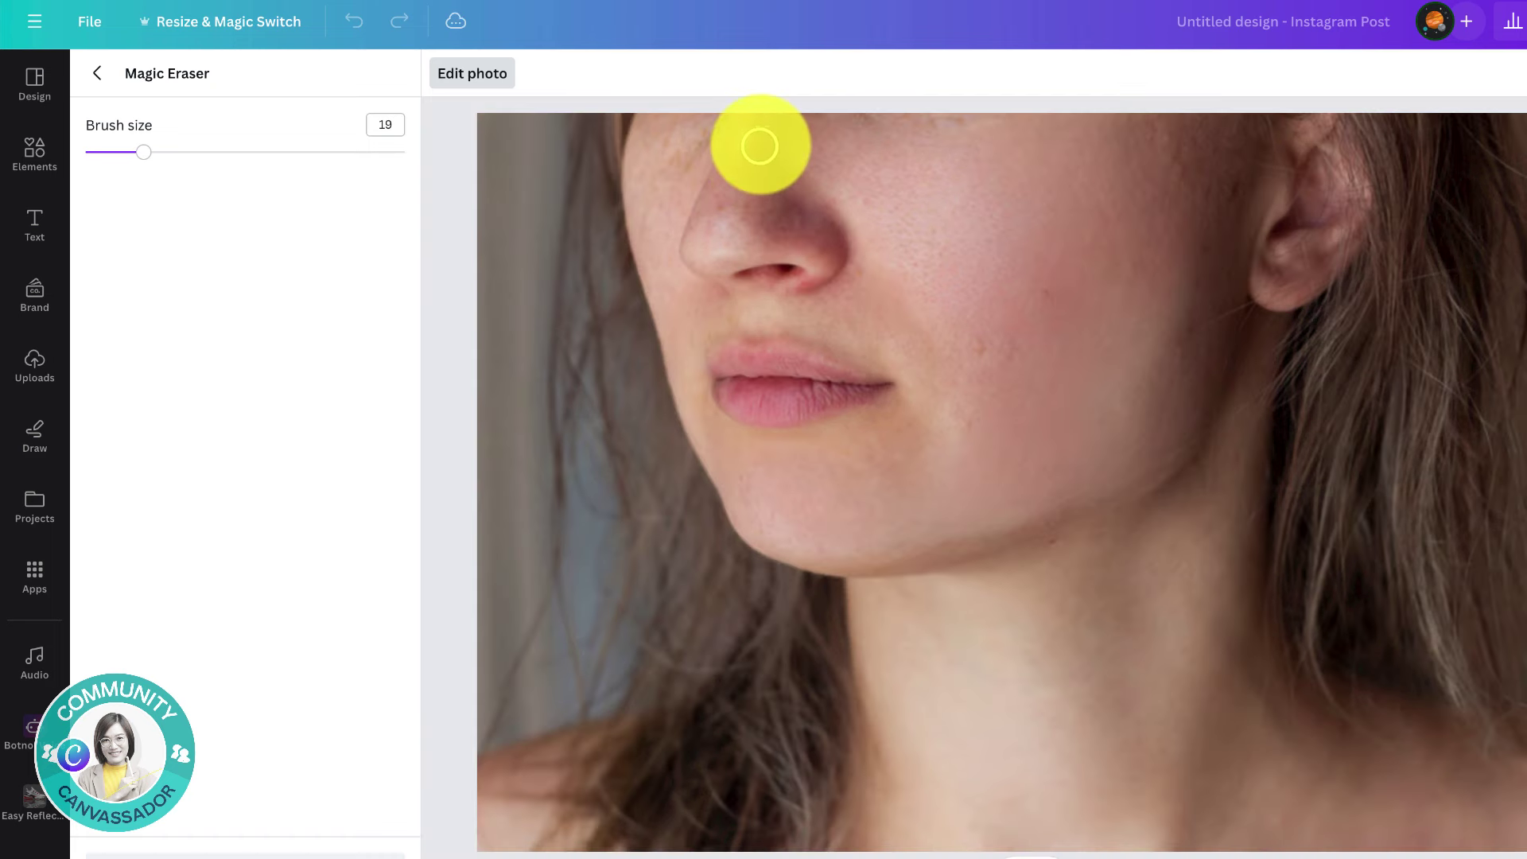
{"action": "mouse_move", "coordinate": [761, 143]}
{"action": "left_mouse_down"}
{"action": "mouse_move", "coordinate": [729, 206]}
{"action": "mouse_move", "coordinate": [765, 135]}
{"action": "left_mouse_up"}
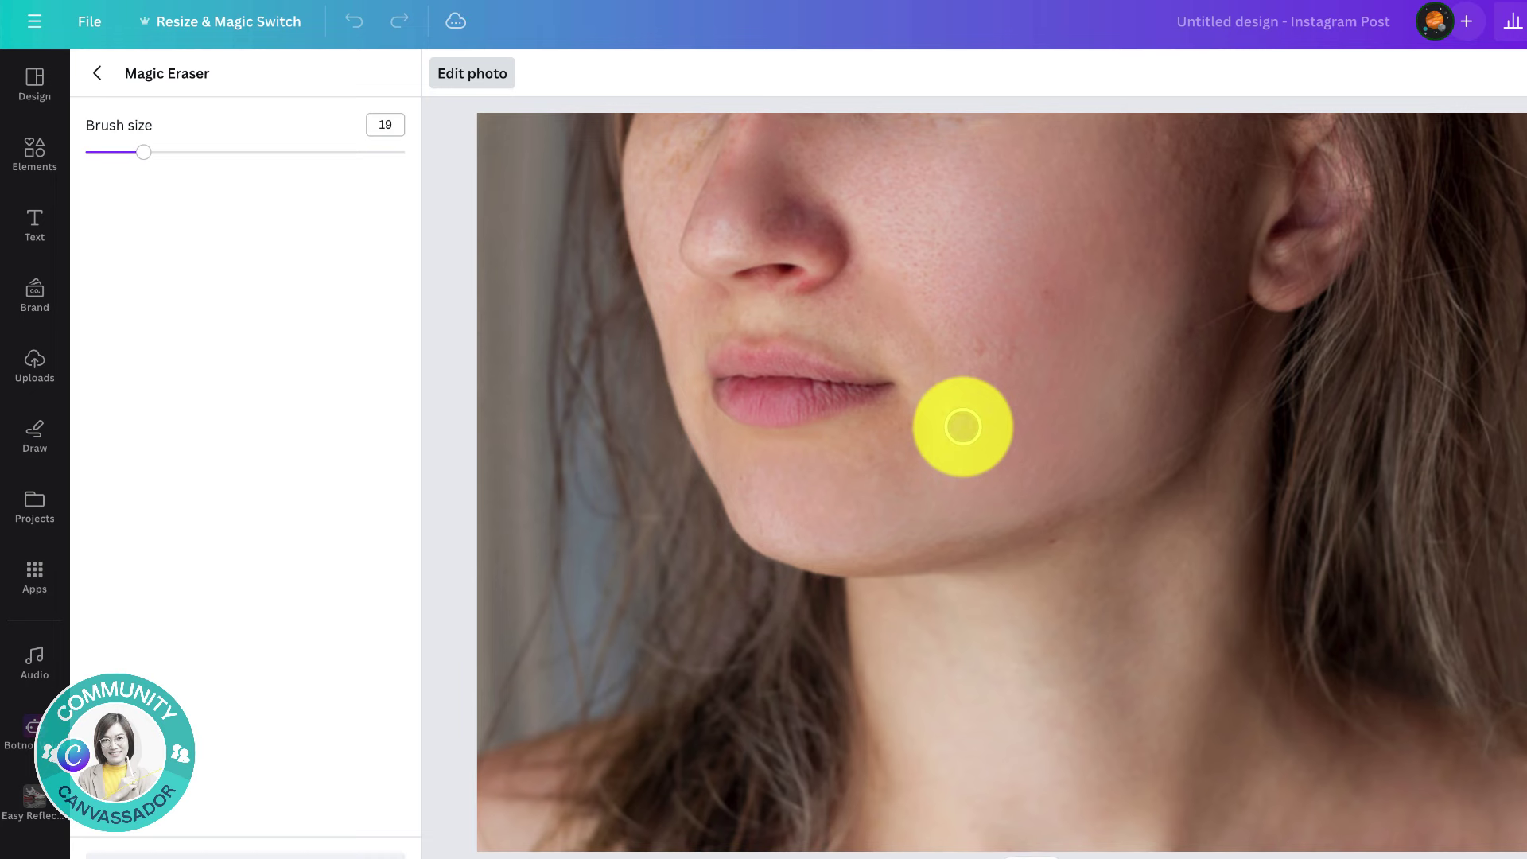
{"action": "mouse_move", "coordinate": [963, 427]}
{"action": "left_mouse_down"}
{"action": "mouse_move", "coordinate": [999, 321]}
{"action": "mouse_move", "coordinate": [985, 336]}
{"action": "mouse_move", "coordinate": [979, 349]}
{"action": "mouse_move", "coordinate": [1057, 283]}
{"action": "left_mouse_up"}
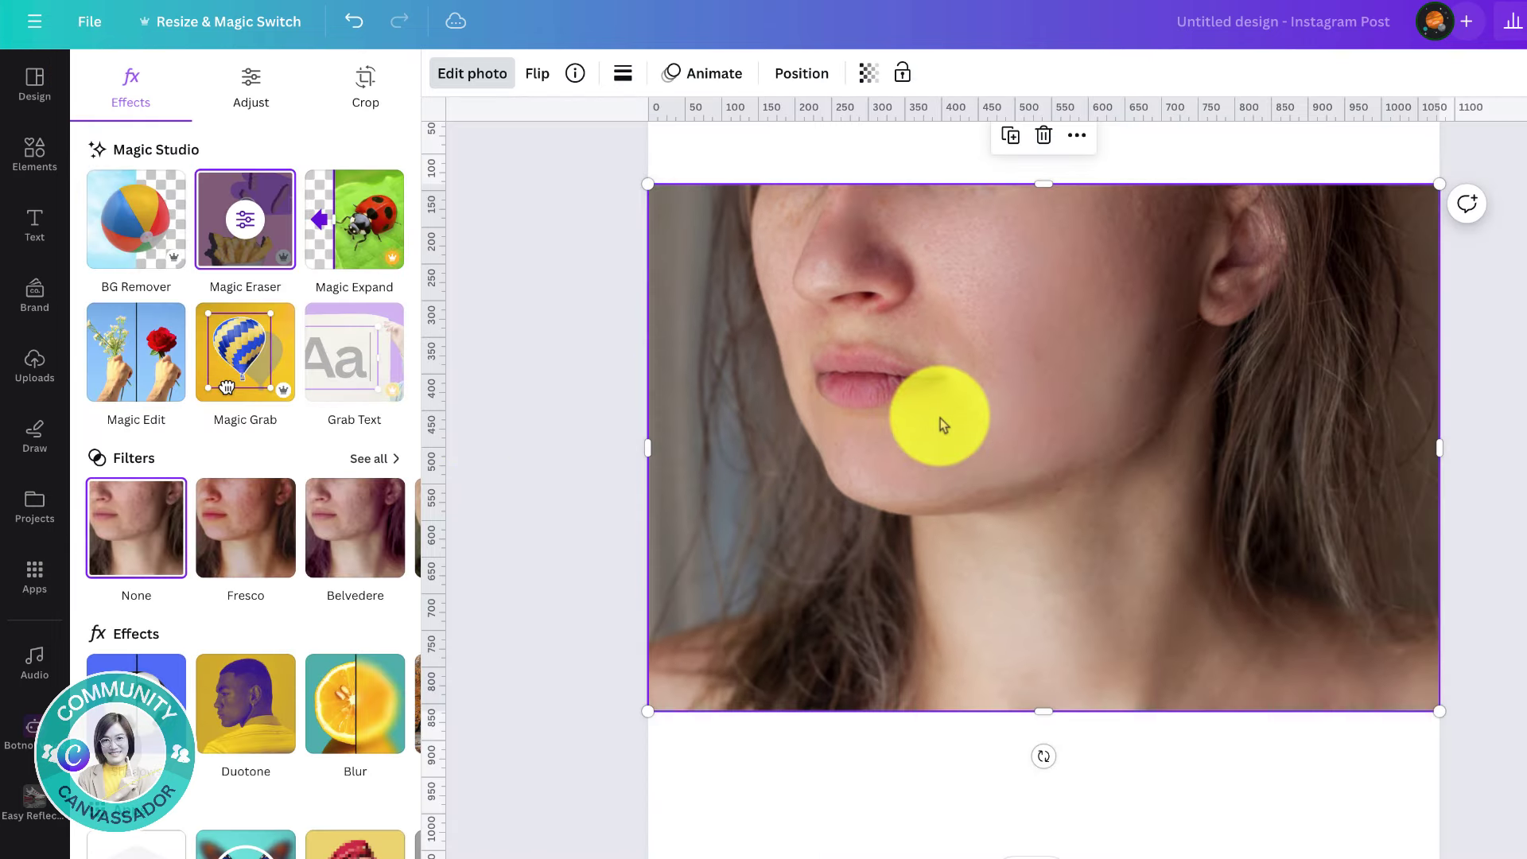
Move the retouched photo down the page and add the original face photo again from the recently used elements
{"action": "left_click_drag", "start_coordinate": [981, 426], "coordinate": [986, 623]}
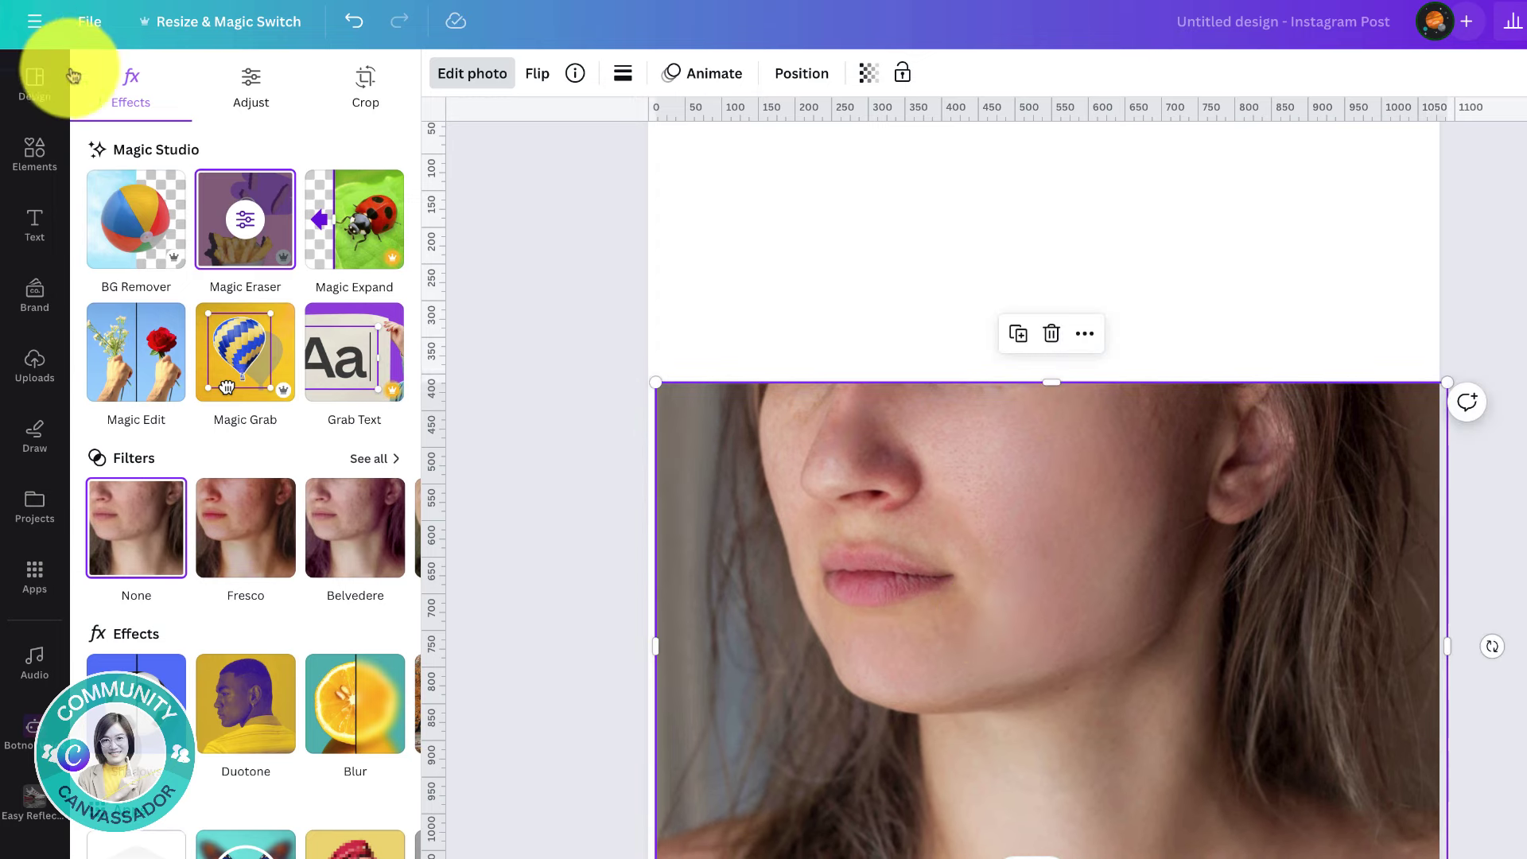
{"action": "left_click", "coordinate": [40, 82]}
{"action": "left_click", "coordinate": [35, 151]}
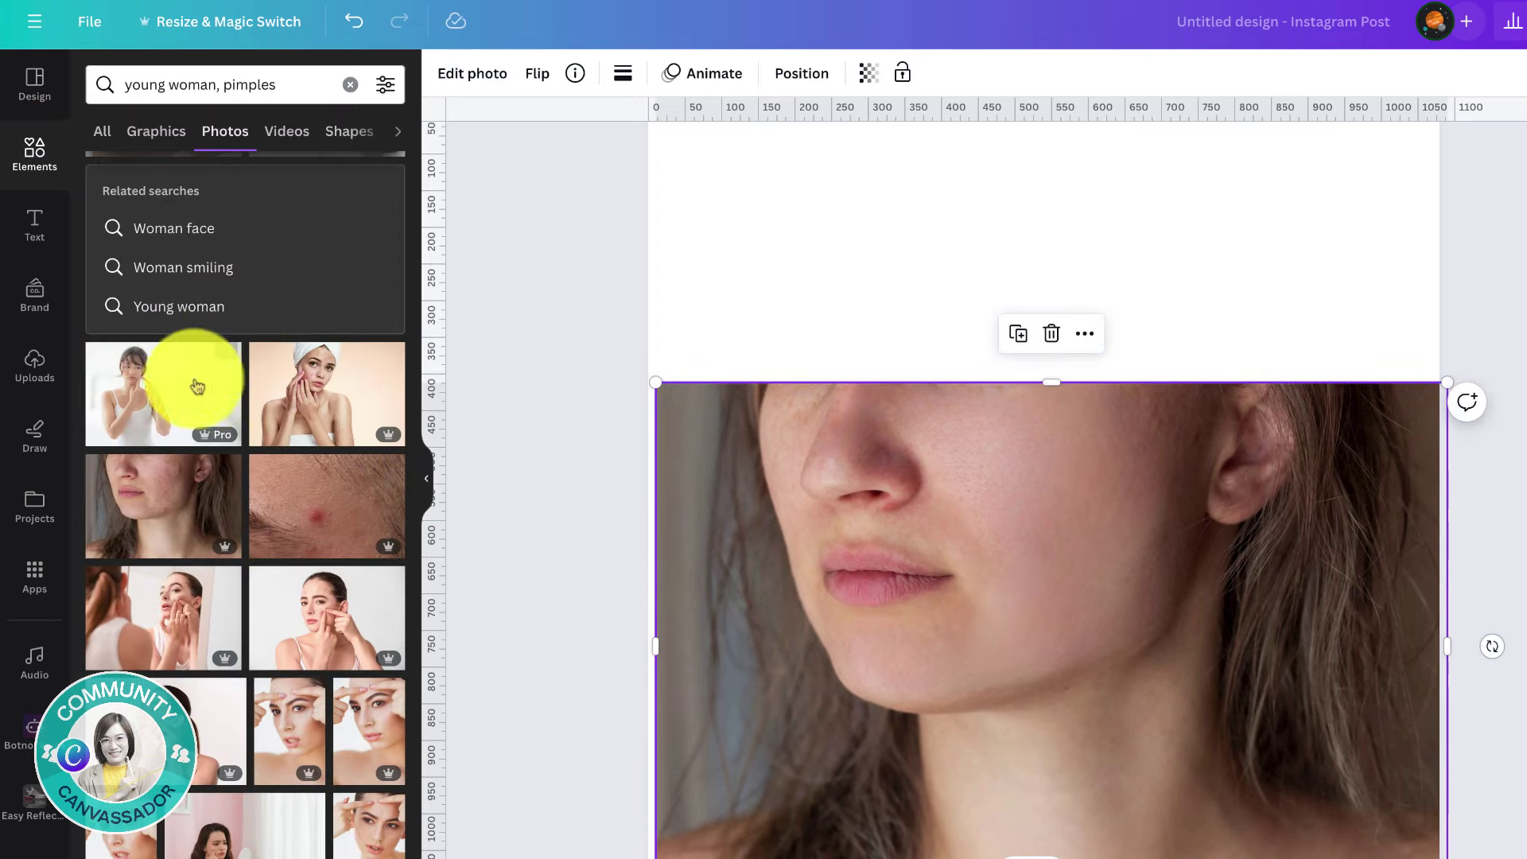
{"action": "left_click", "coordinate": [100, 130]}
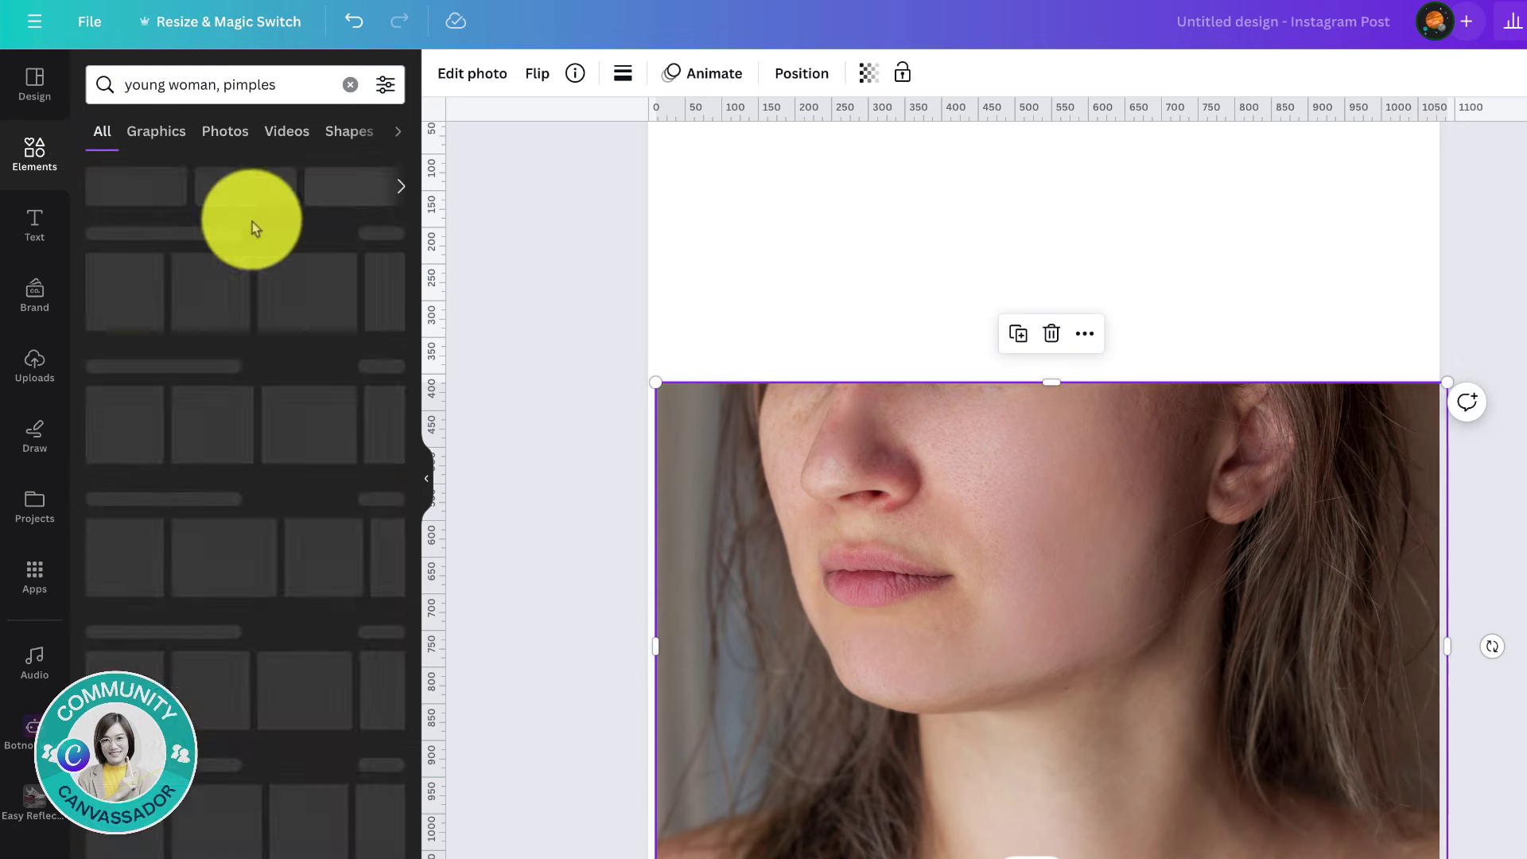
{"action": "left_click", "coordinate": [350, 84]}
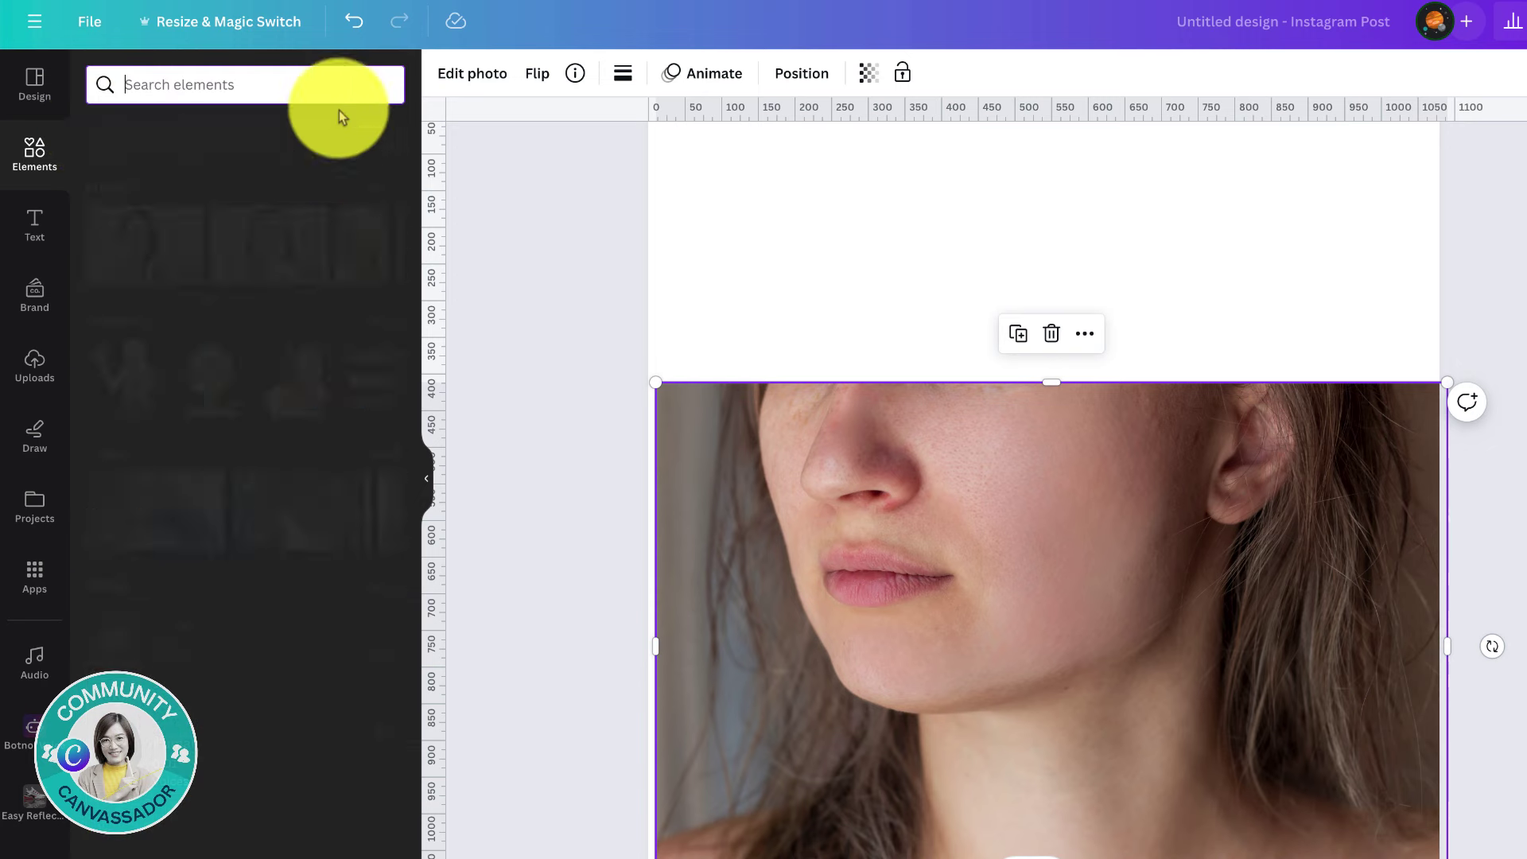
{"action": "left_click", "coordinate": [119, 255]}
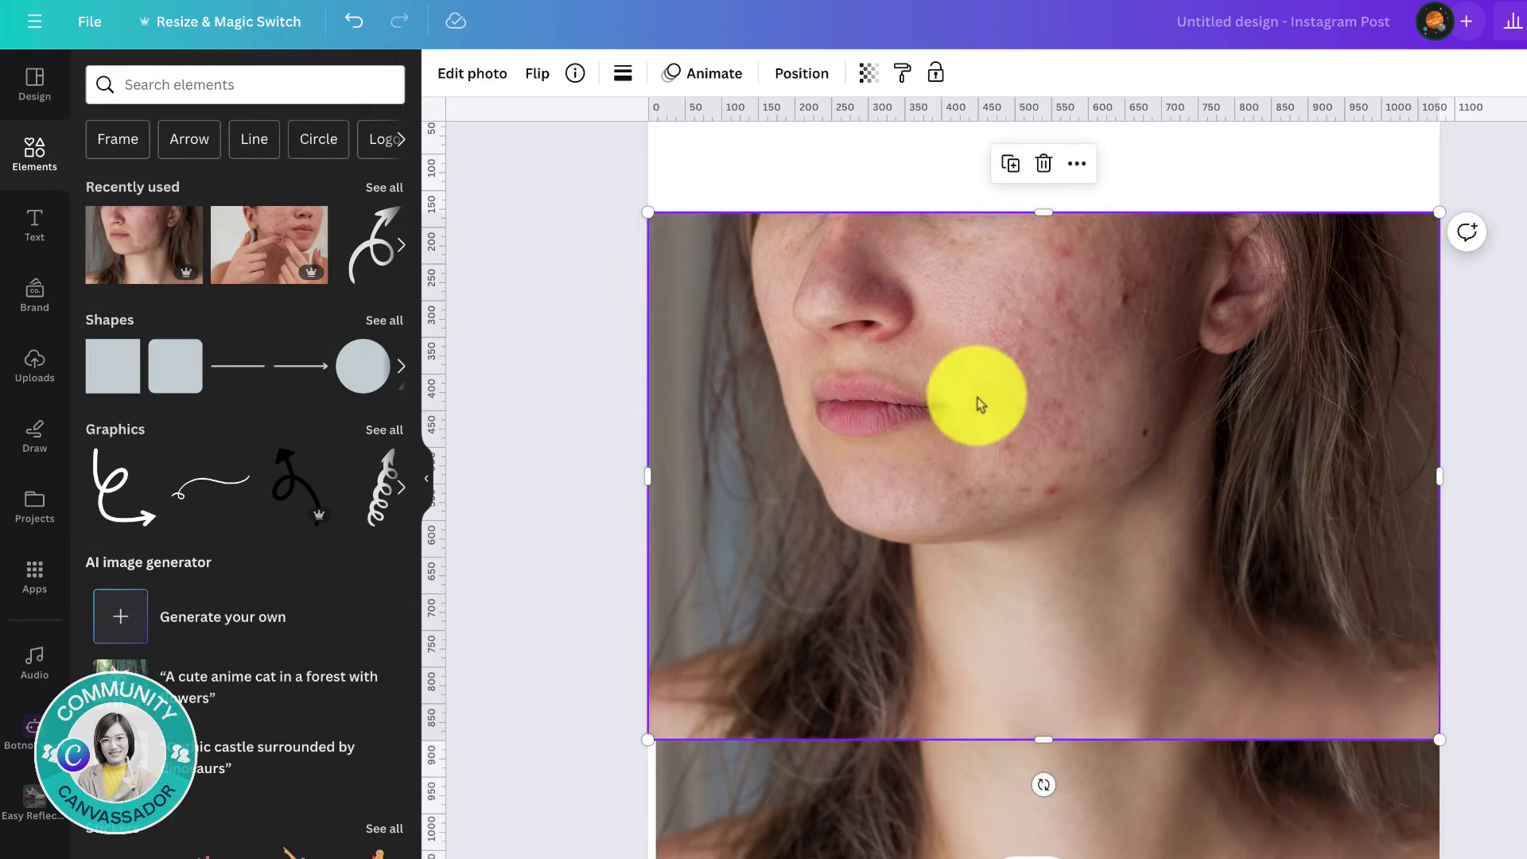
Stack the two photos for a before-and-after comparison, with the original above and the retouched one aligned to the page edges below
{"action": "left_click_drag", "start_coordinate": [1016, 458], "coordinate": [1019, 350]}
{"action": "left_click", "coordinate": [1098, 743]}
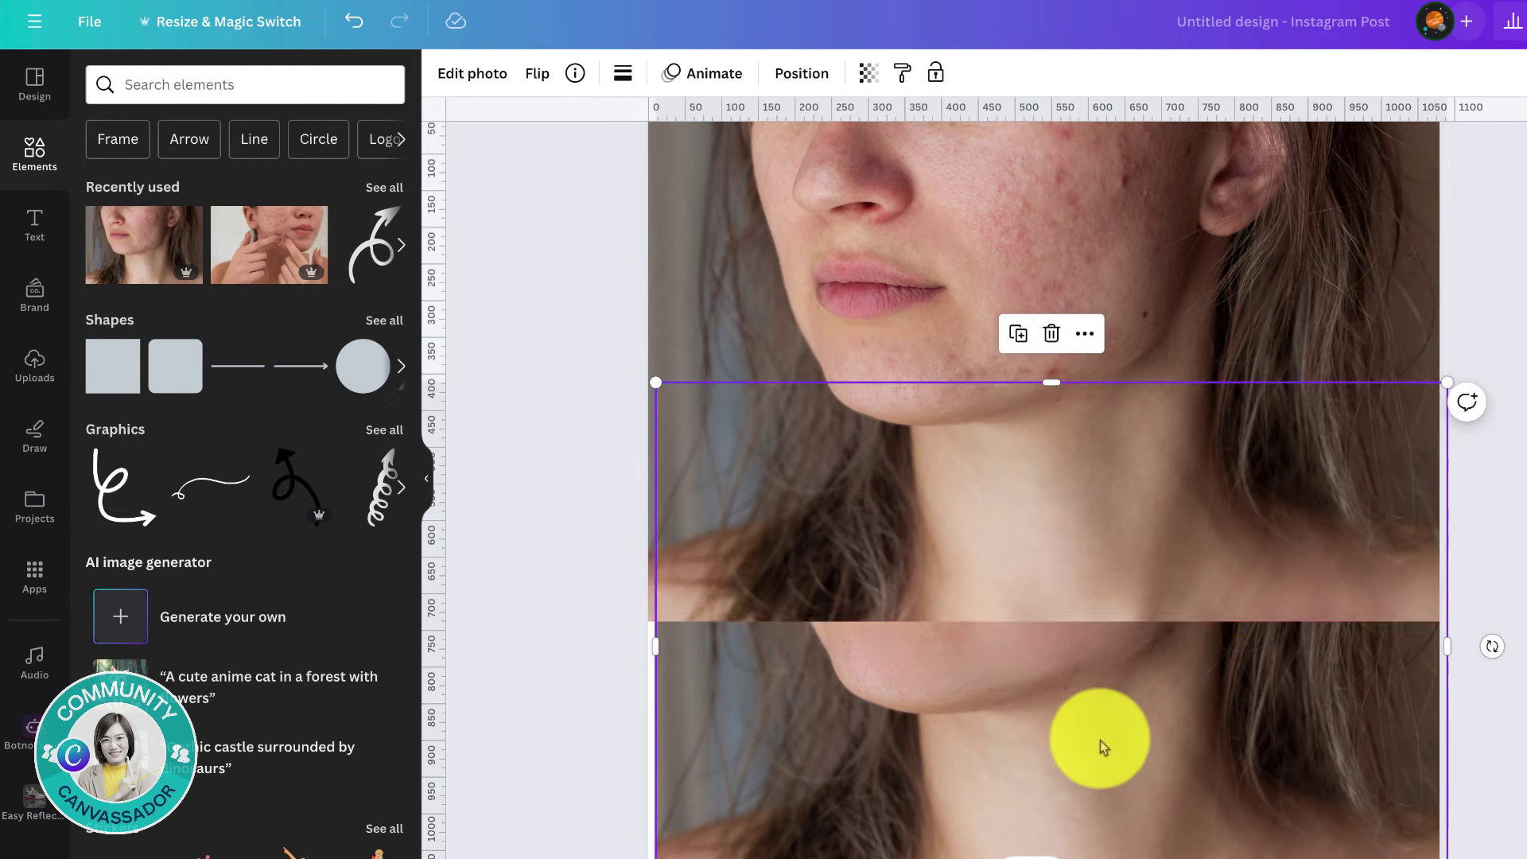
{"action": "scroll", "coordinate": [931, 665], "scroll_direction": "down", "scroll_amount": 1}
{"action": "left_click_drag", "start_coordinate": [955, 582], "coordinate": [950, 632]}
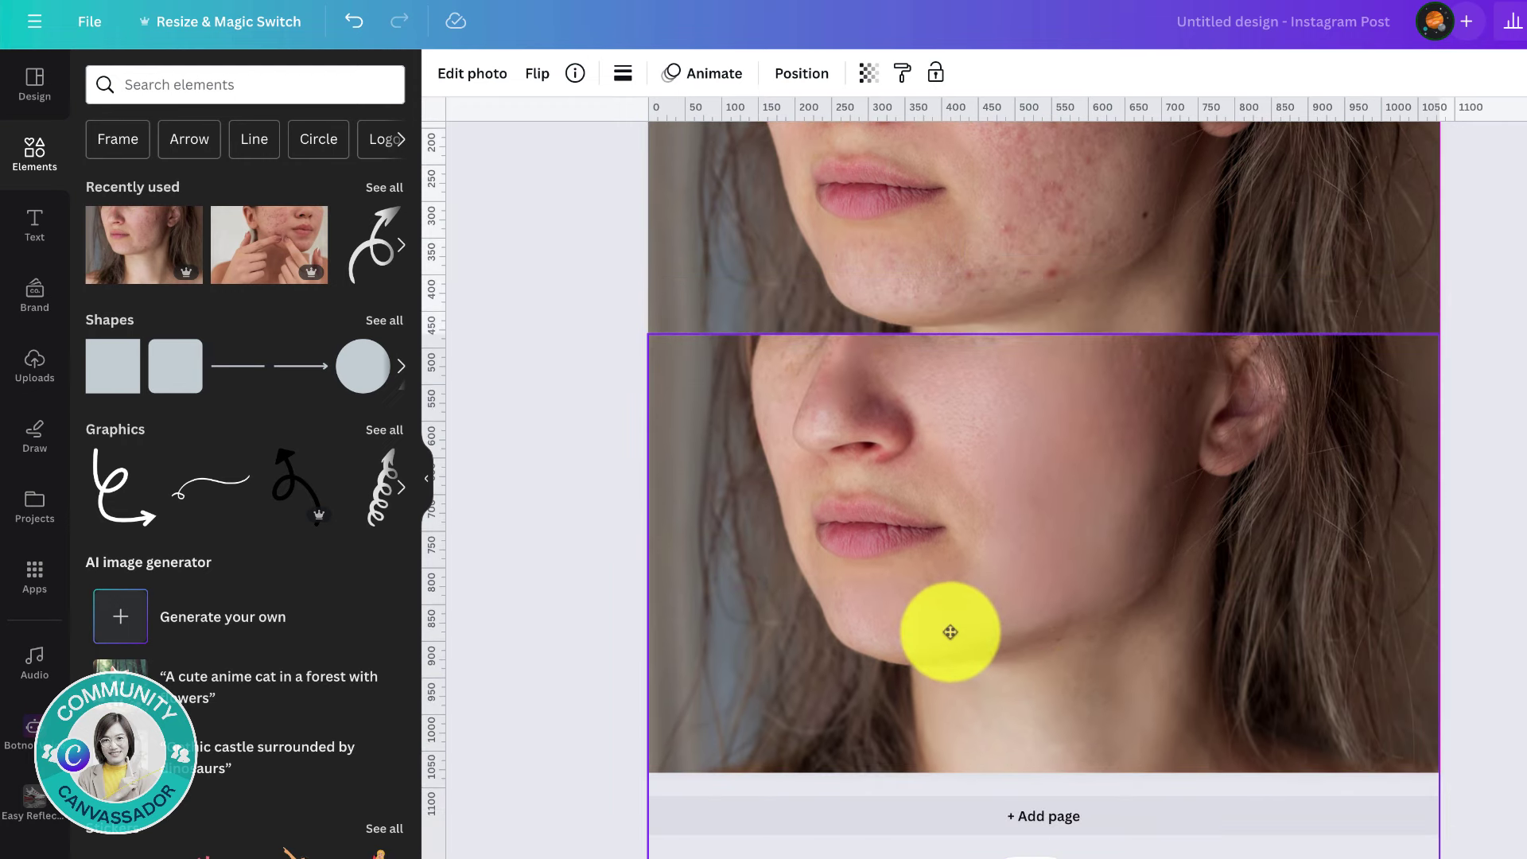
Apply the Face Retouch effect to the retouched photo with Smooth skin set to 66
{"action": "scroll", "coordinate": [951, 636], "scroll_direction": "up", "scroll_amount": 3}
{"action": "left_click", "coordinate": [473, 73]}
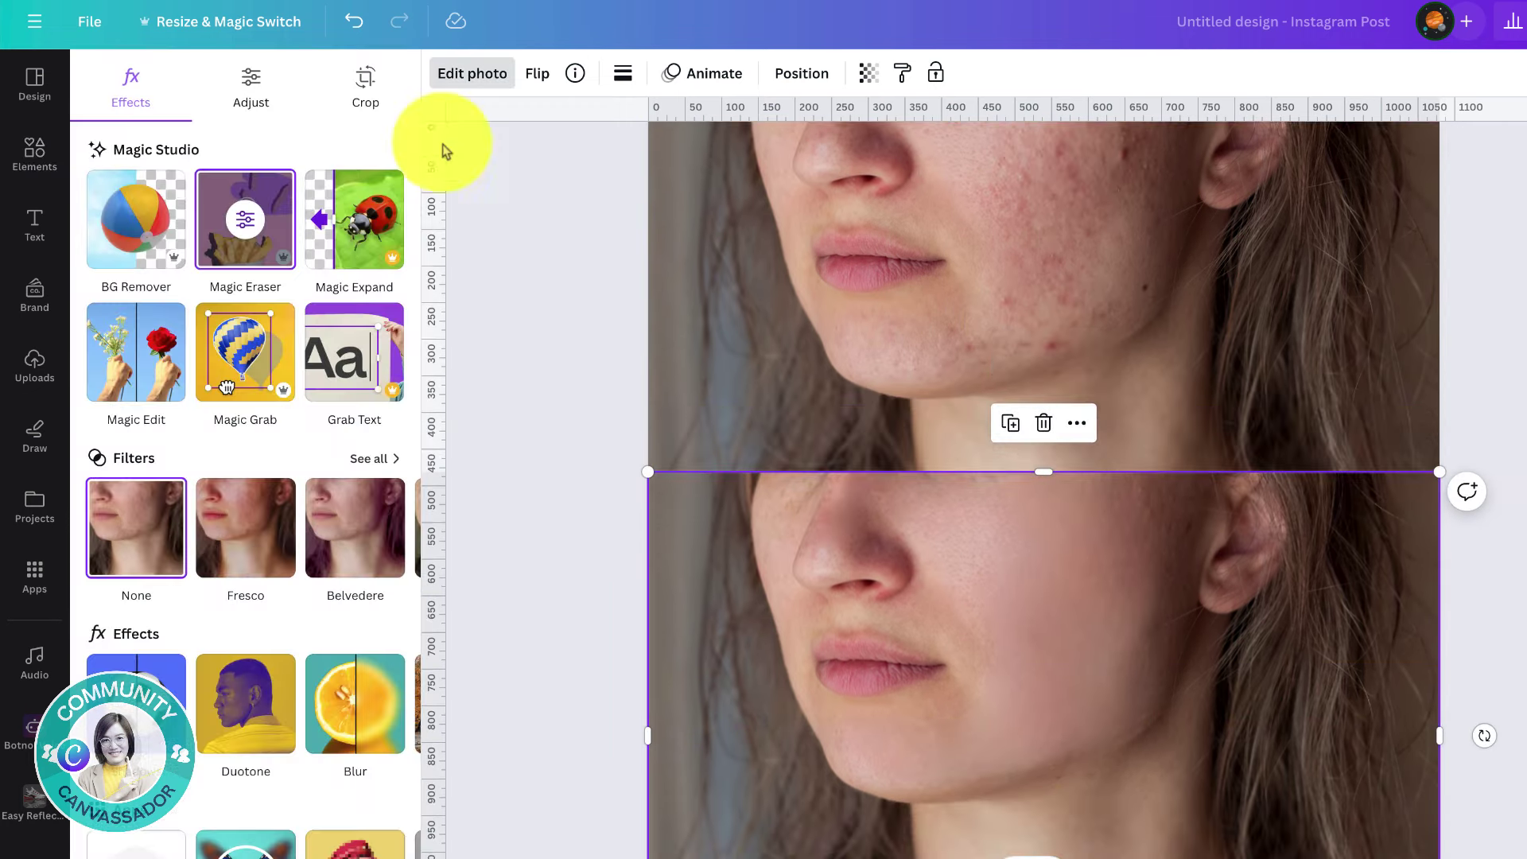
{"action": "scroll", "coordinate": [281, 628], "scroll_direction": "down", "scroll_amount": 2}
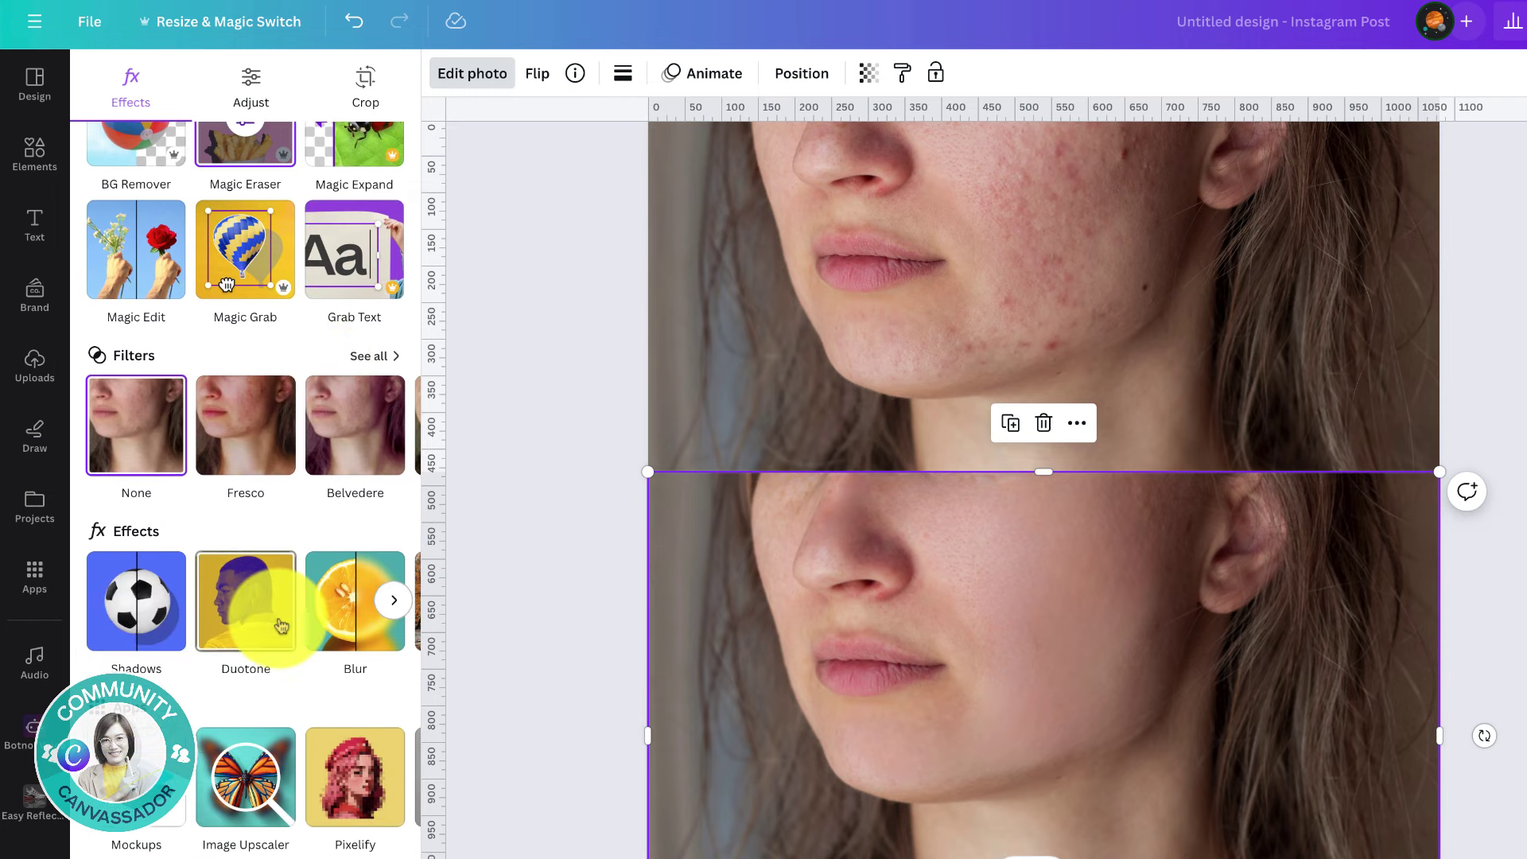
{"action": "scroll", "coordinate": [235, 501], "scroll_direction": "down", "scroll_amount": 2}
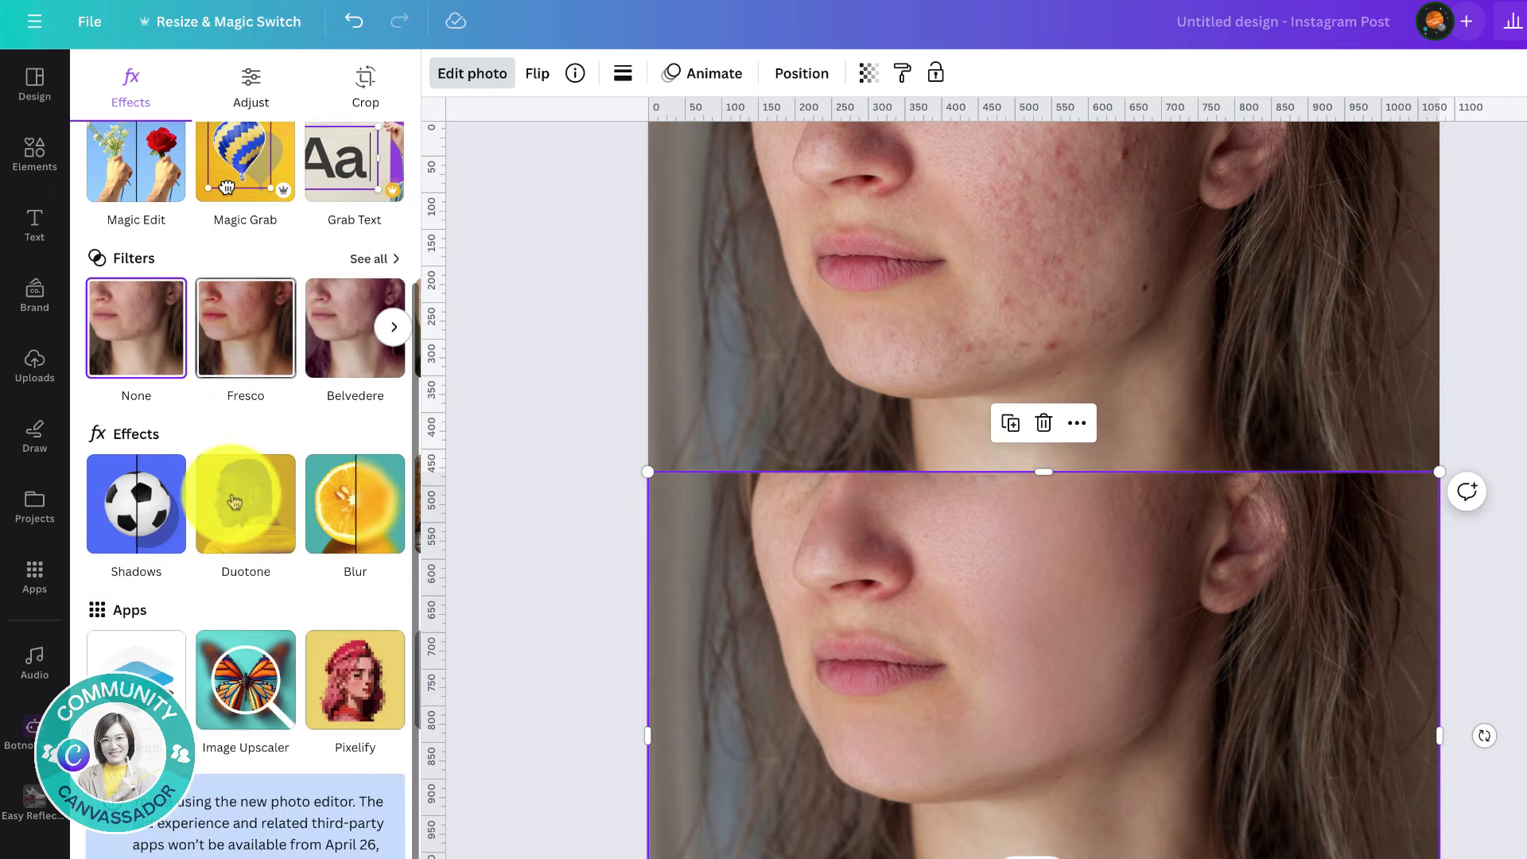
{"action": "scroll", "coordinate": [234, 501], "scroll_direction": "up", "scroll_amount": 1}
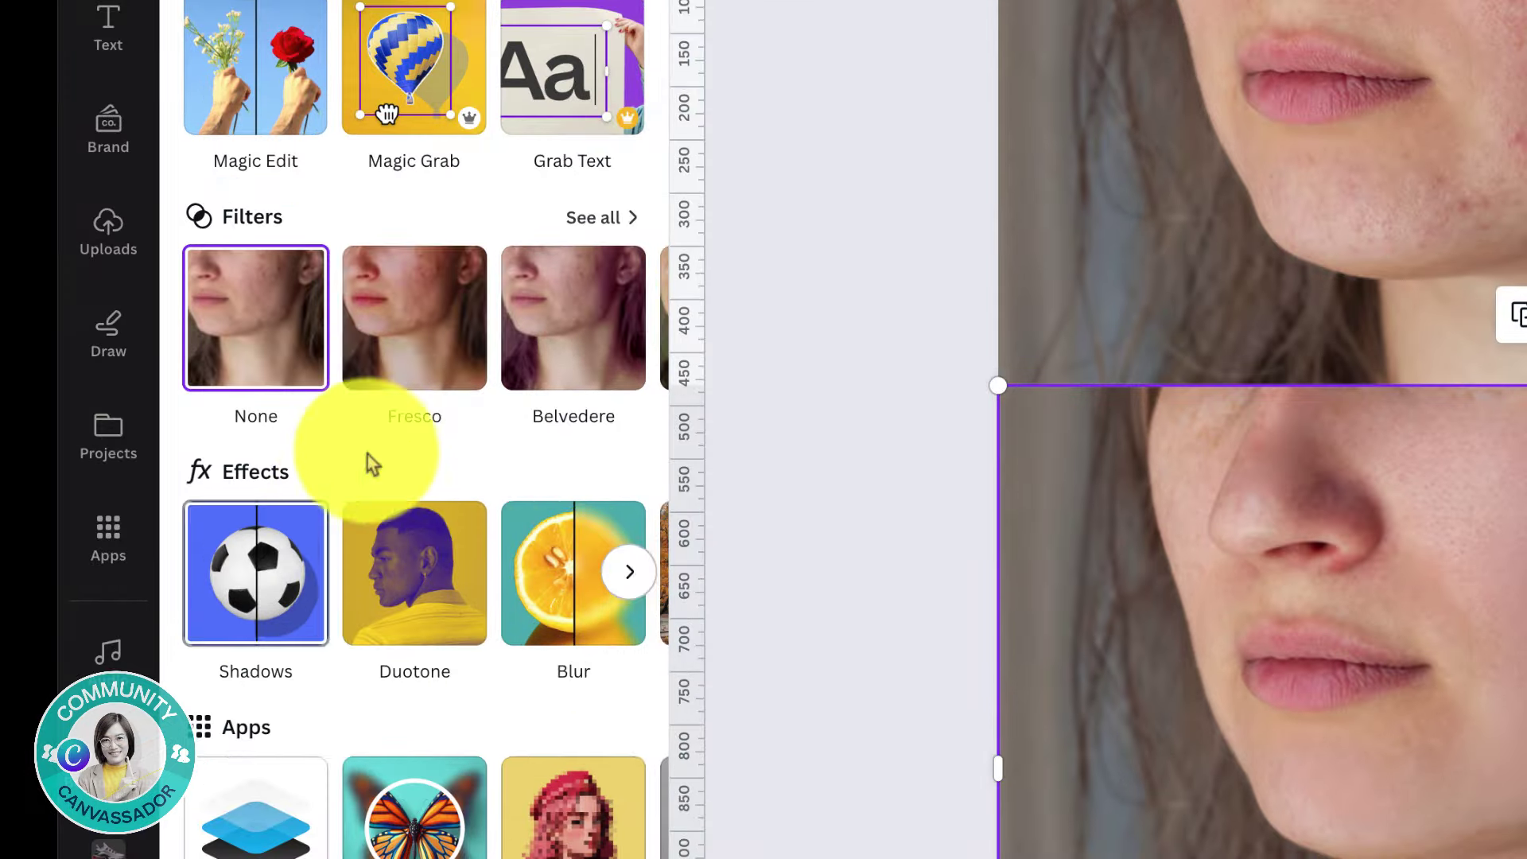
{"action": "scroll", "coordinate": [398, 429], "scroll_direction": "down", "scroll_amount": 2}
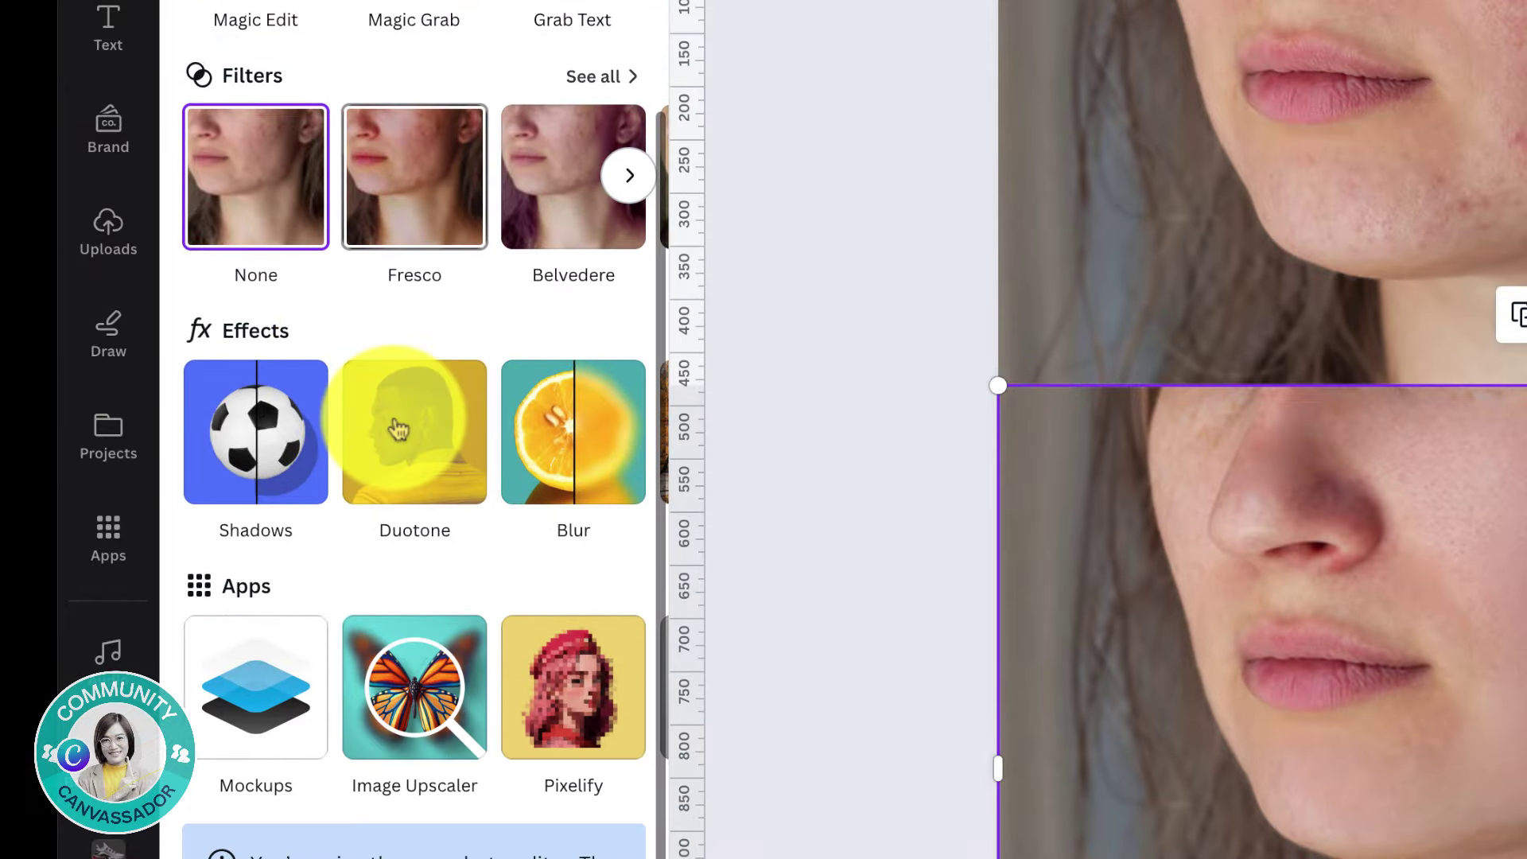
{"action": "scroll", "coordinate": [398, 430], "scroll_direction": "up", "scroll_amount": 1}
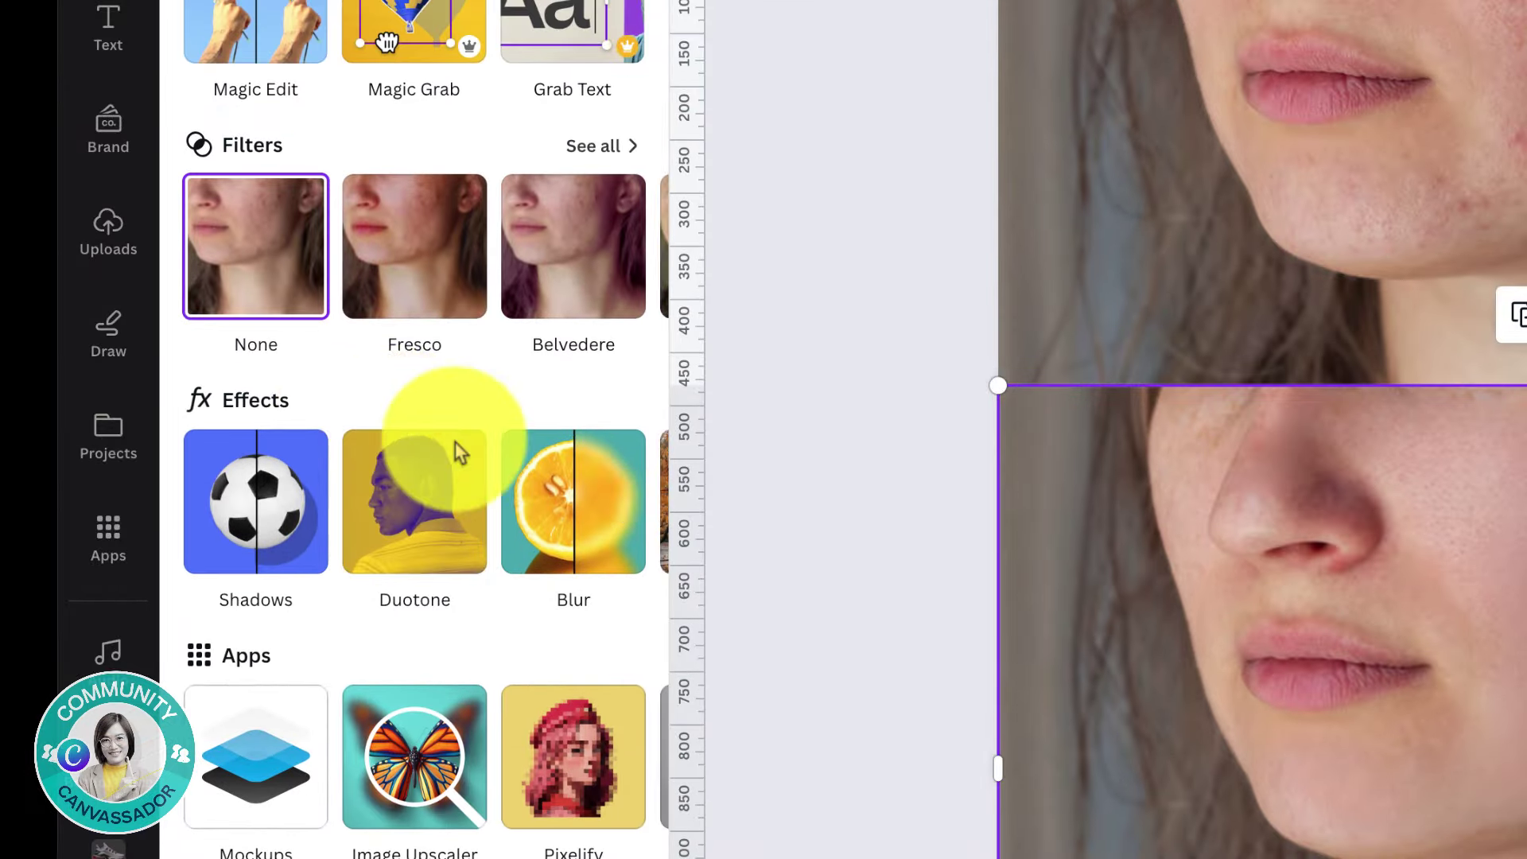
{"action": "left_click", "coordinate": [633, 508]}
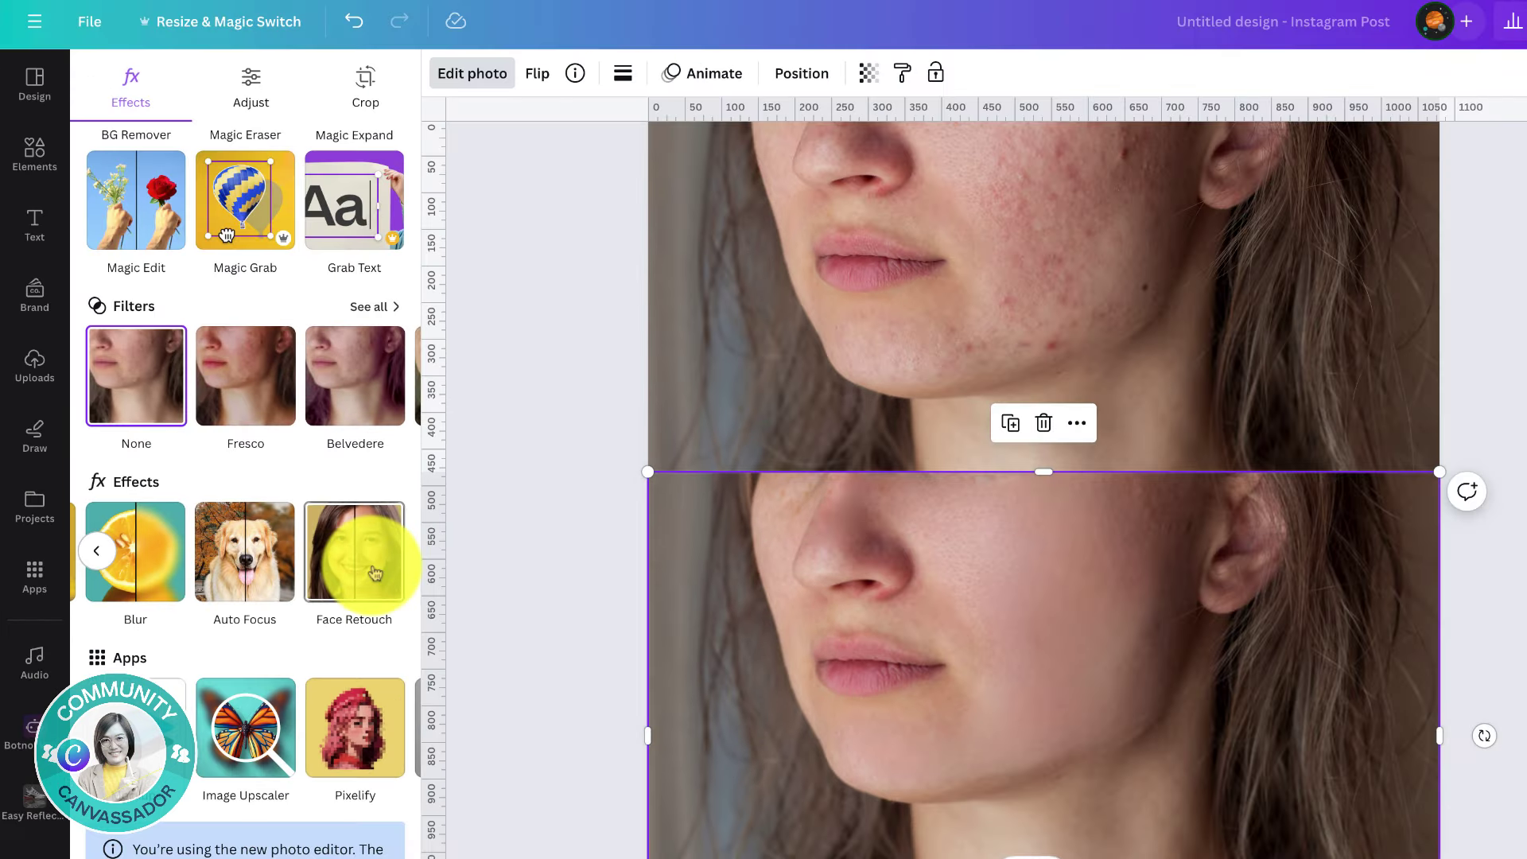
{"action": "left_click", "coordinate": [375, 572]}
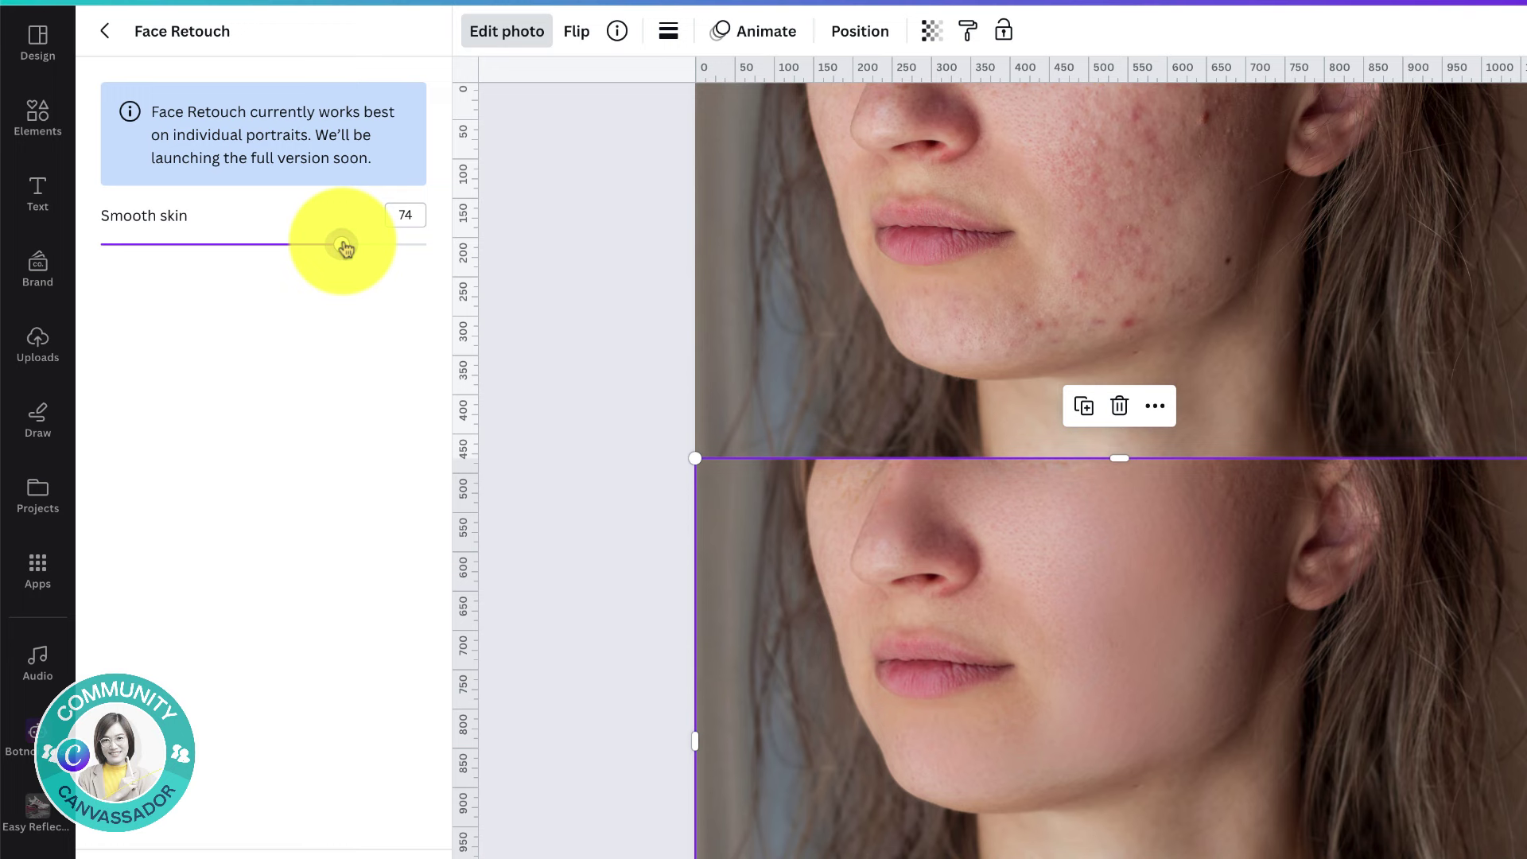
{"action": "left_click", "coordinate": [138, 245]}
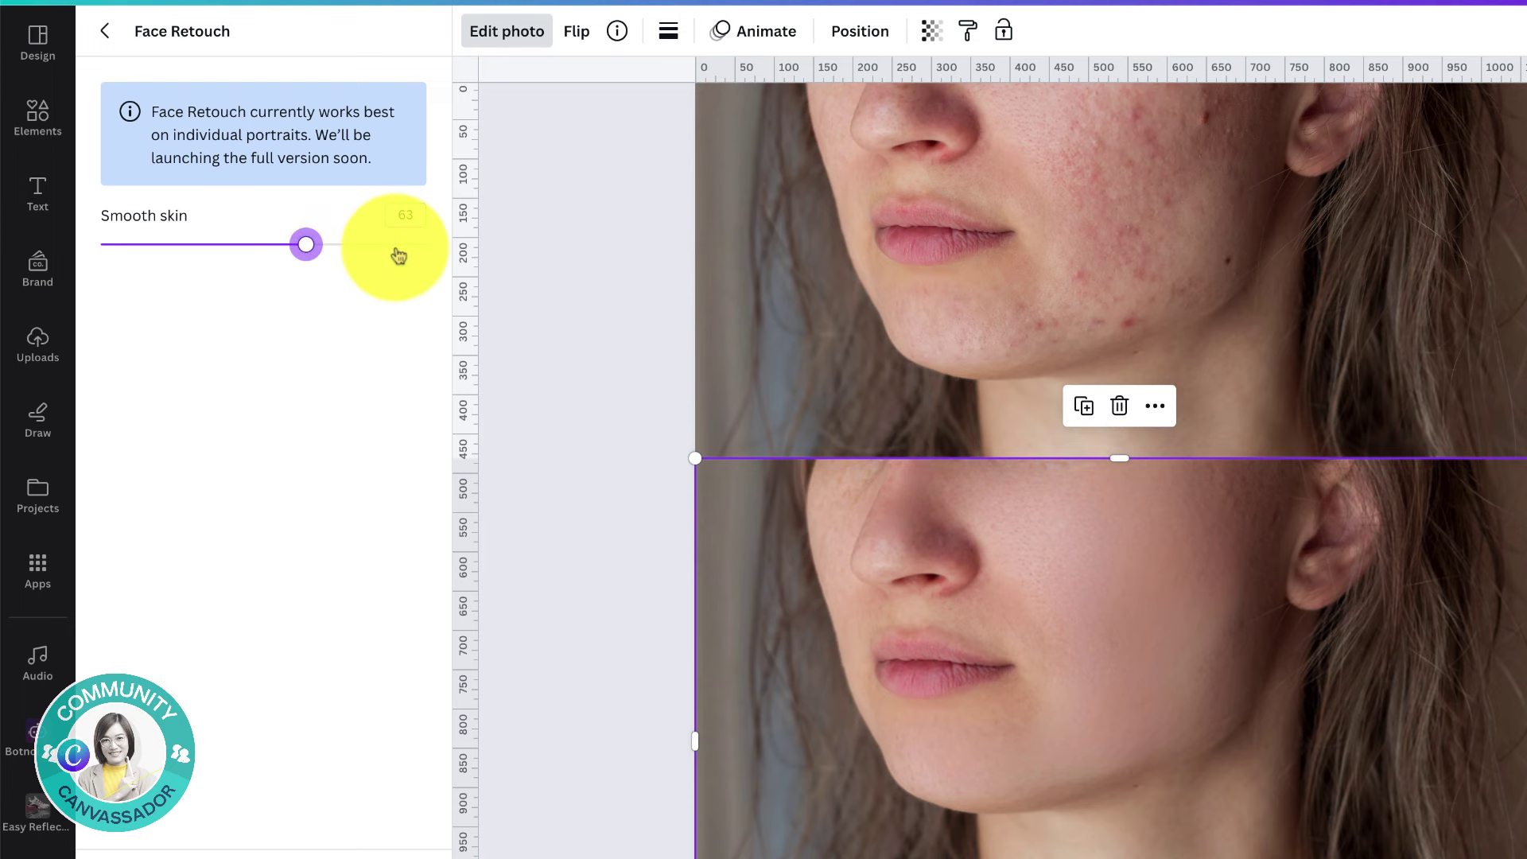
{"action": "left_click", "coordinate": [278, 245]}
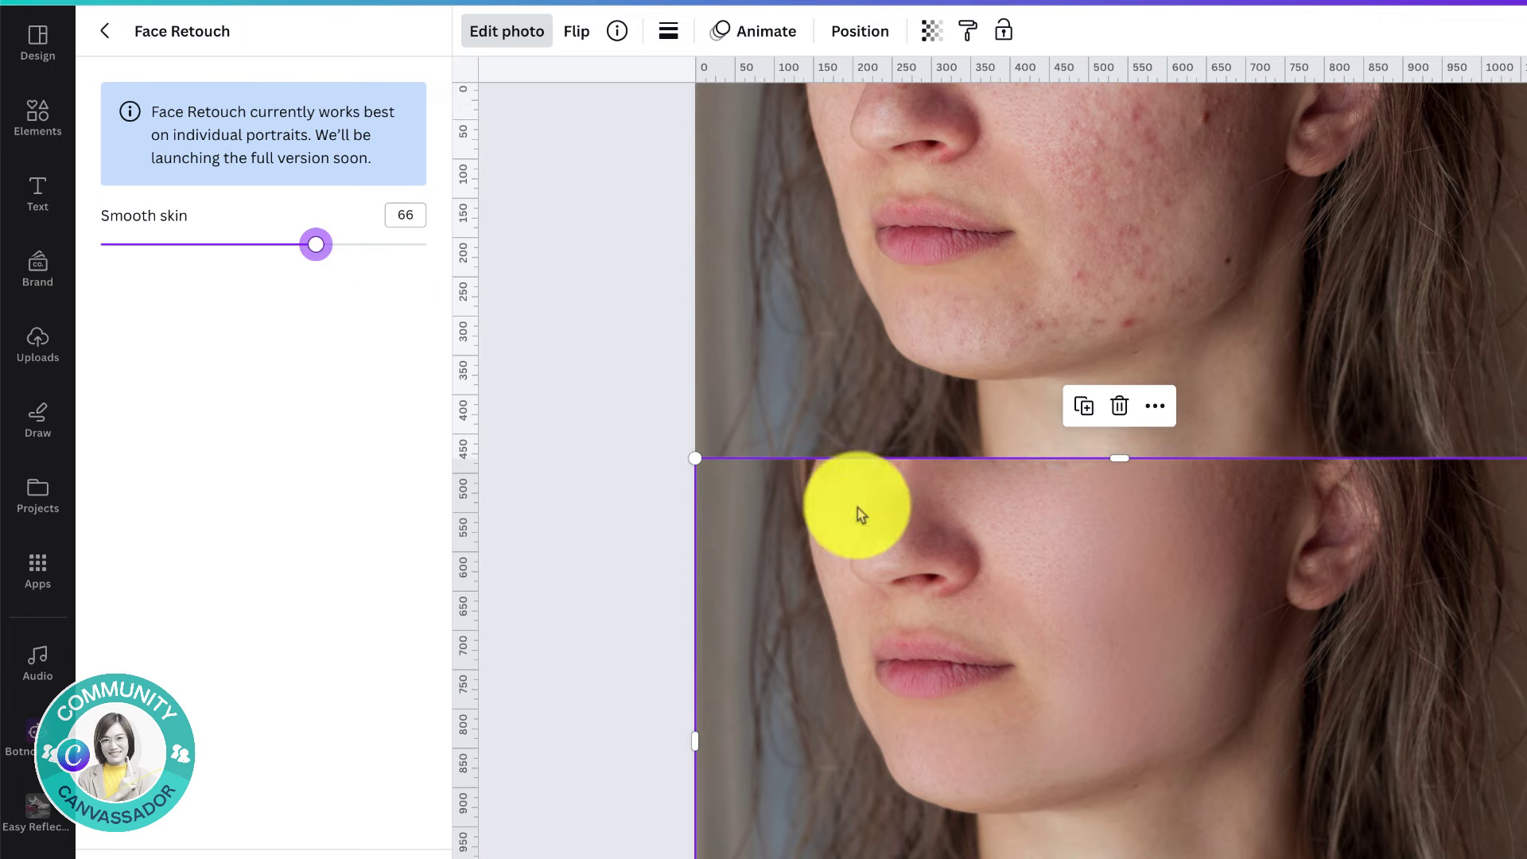
{"action": "left_click", "coordinate": [283, 244]}
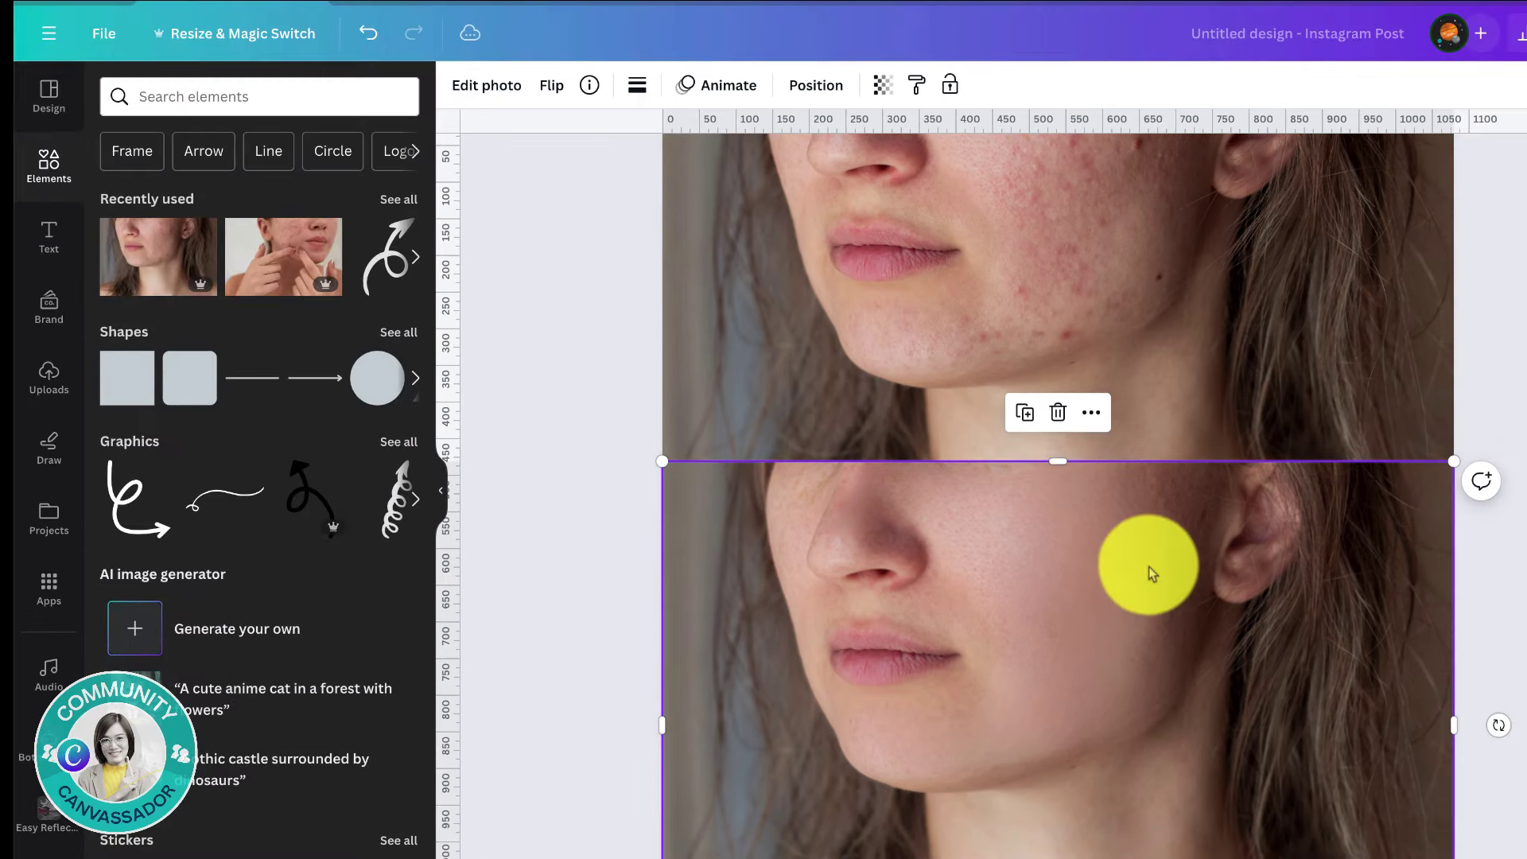
{"action": "left_click", "coordinate": [1186, 327]}
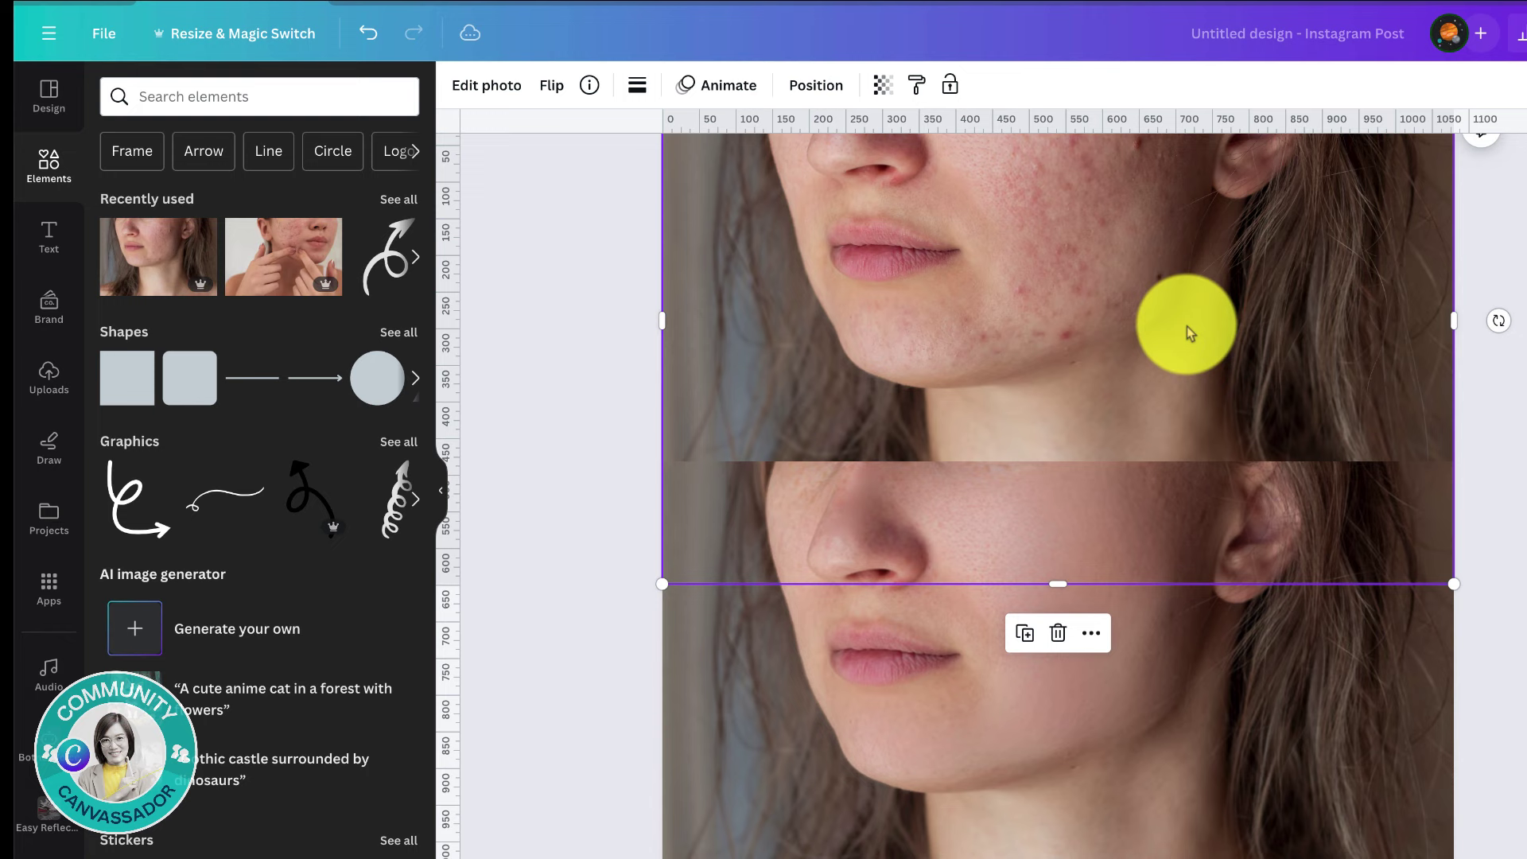
{"action": "left_click", "coordinate": [598, 415]}
{"action": "scroll", "coordinate": [598, 415], "scroll_direction": "up", "scroll_amount": 1}
{"action": "scroll", "coordinate": [598, 415], "scroll_direction": "down", "scroll_amount": 1}
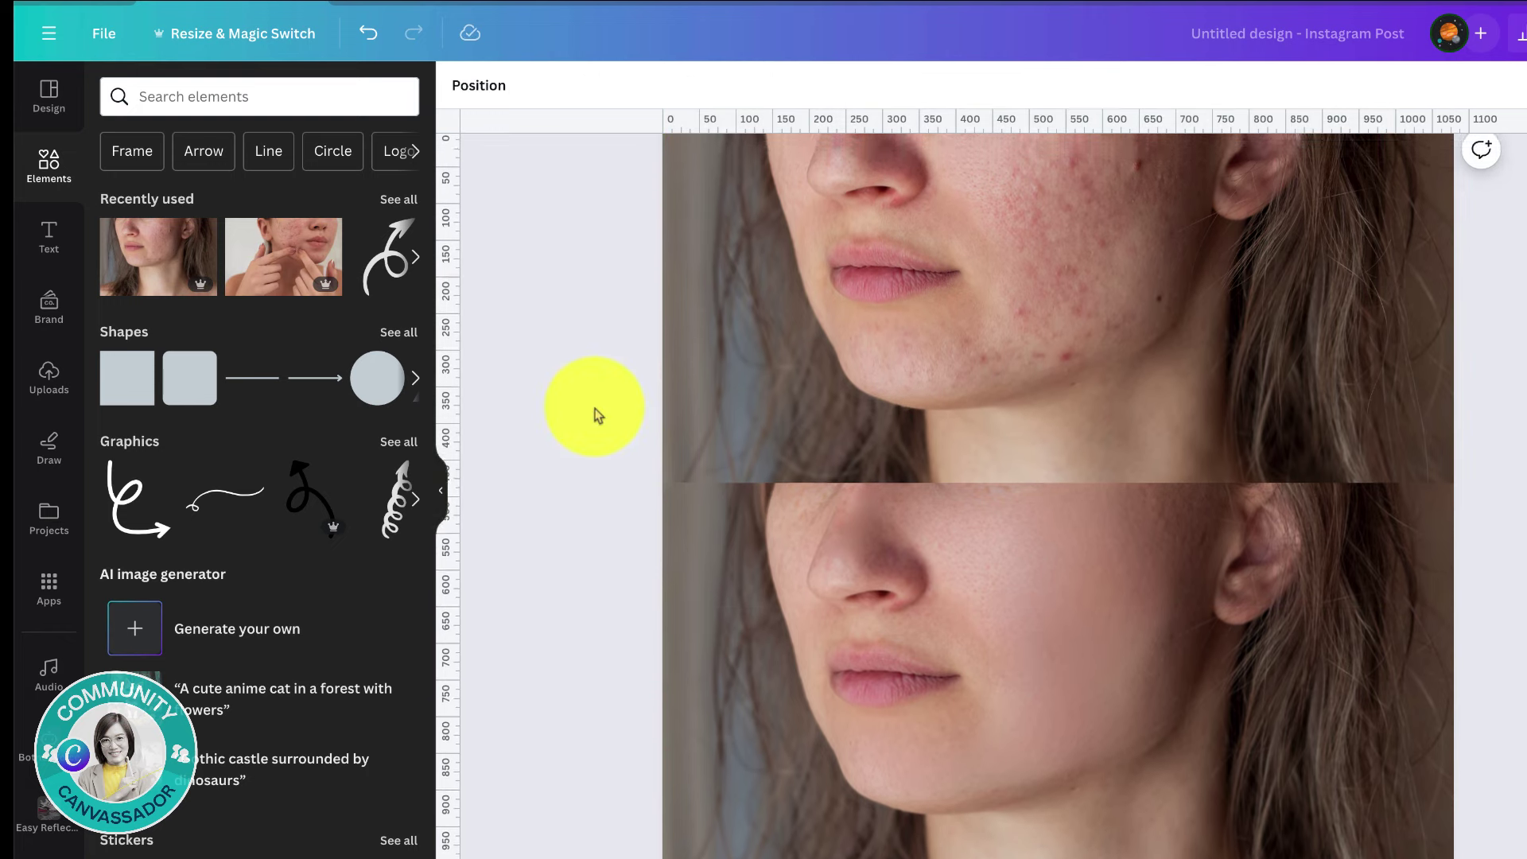
{"action": "scroll", "coordinate": [598, 415], "scroll_direction": "up", "scroll_amount": 1}
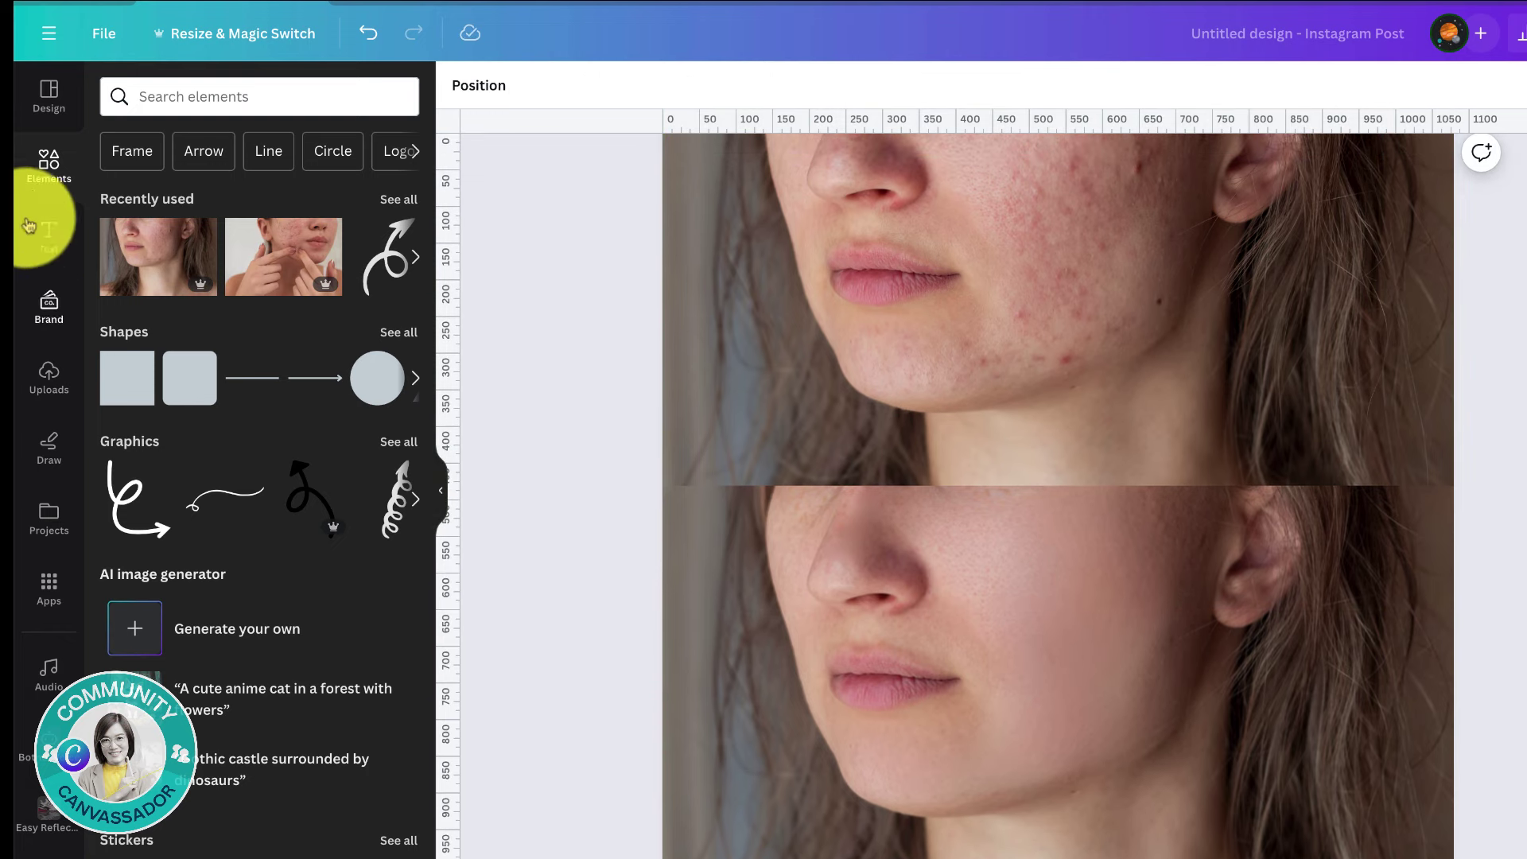
Add a circle frame from the elements library and place the original face photo inside it
{"action": "left_click", "coordinate": [45, 175]}
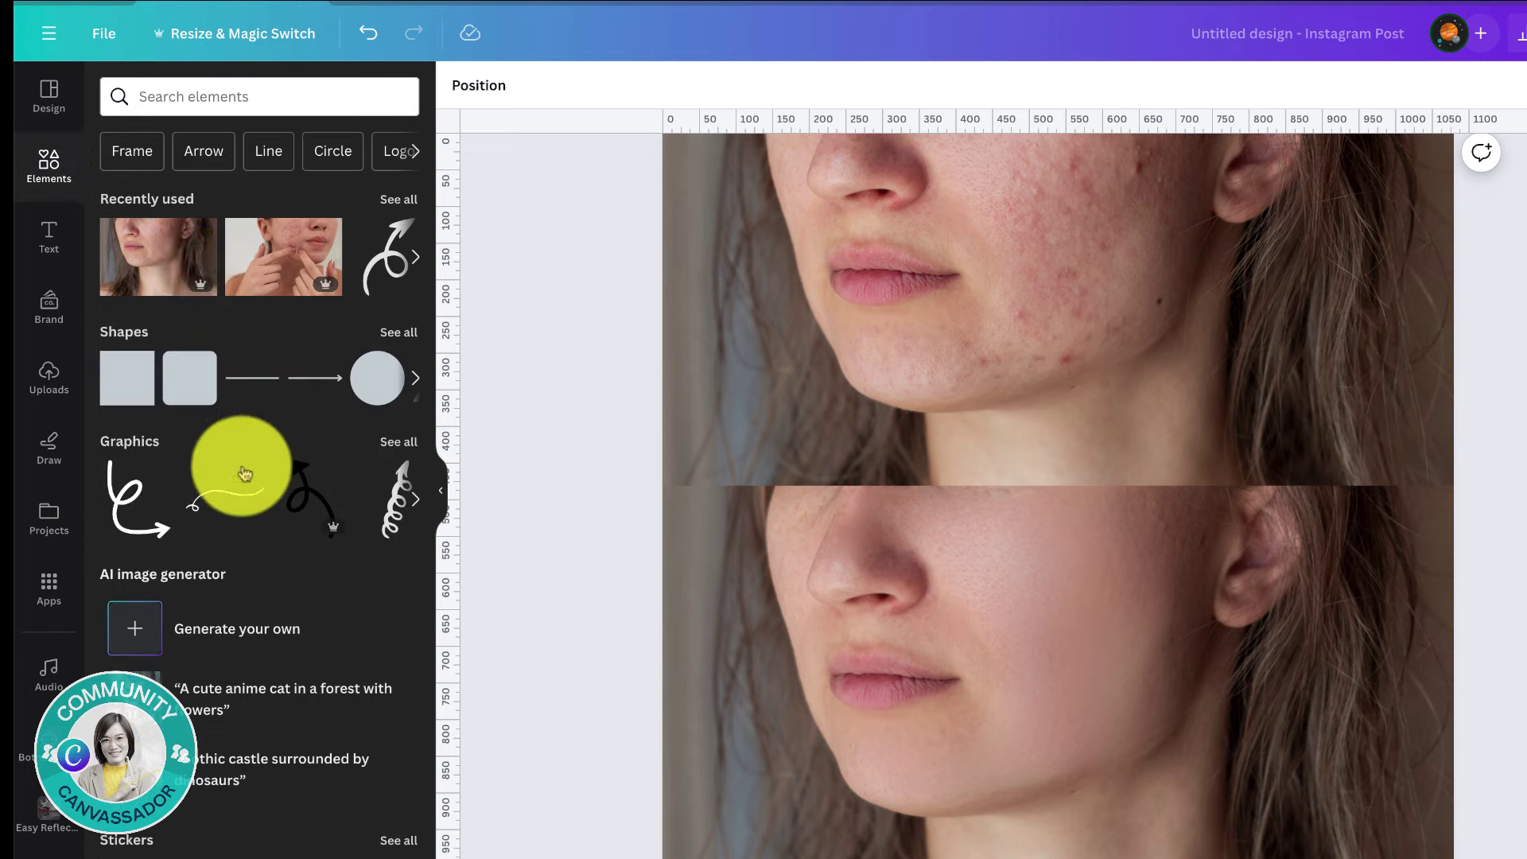
{"action": "scroll", "coordinate": [241, 477], "scroll_direction": "down", "scroll_amount": 8}
{"action": "scroll", "coordinate": [244, 474], "scroll_direction": "down", "scroll_amount": 7}
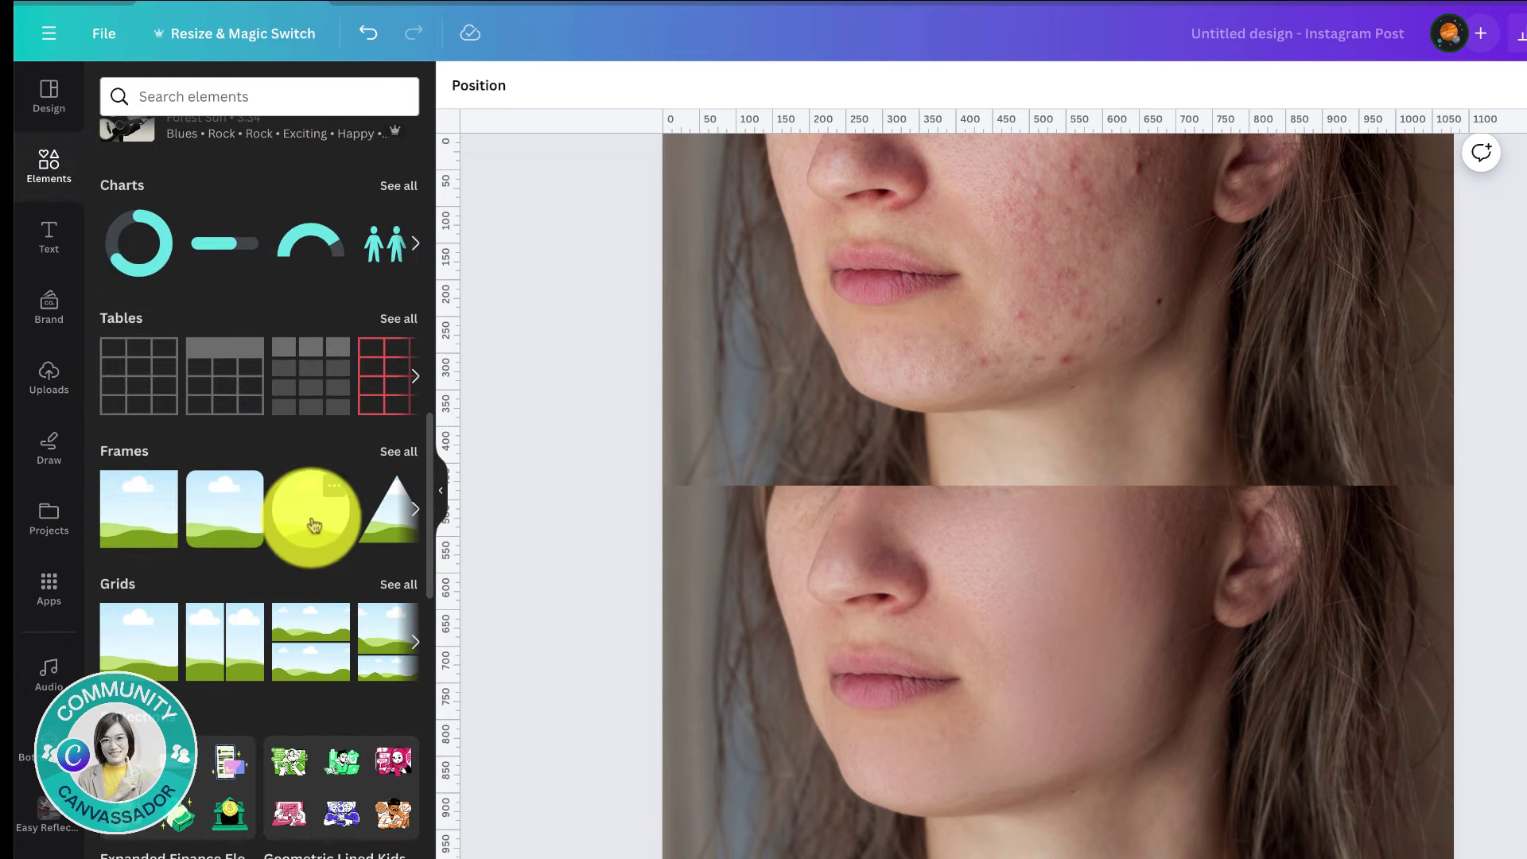
{"action": "left_click", "coordinate": [312, 523]}
{"action": "left_click_drag", "start_coordinate": [796, 312], "coordinate": [956, 459]}
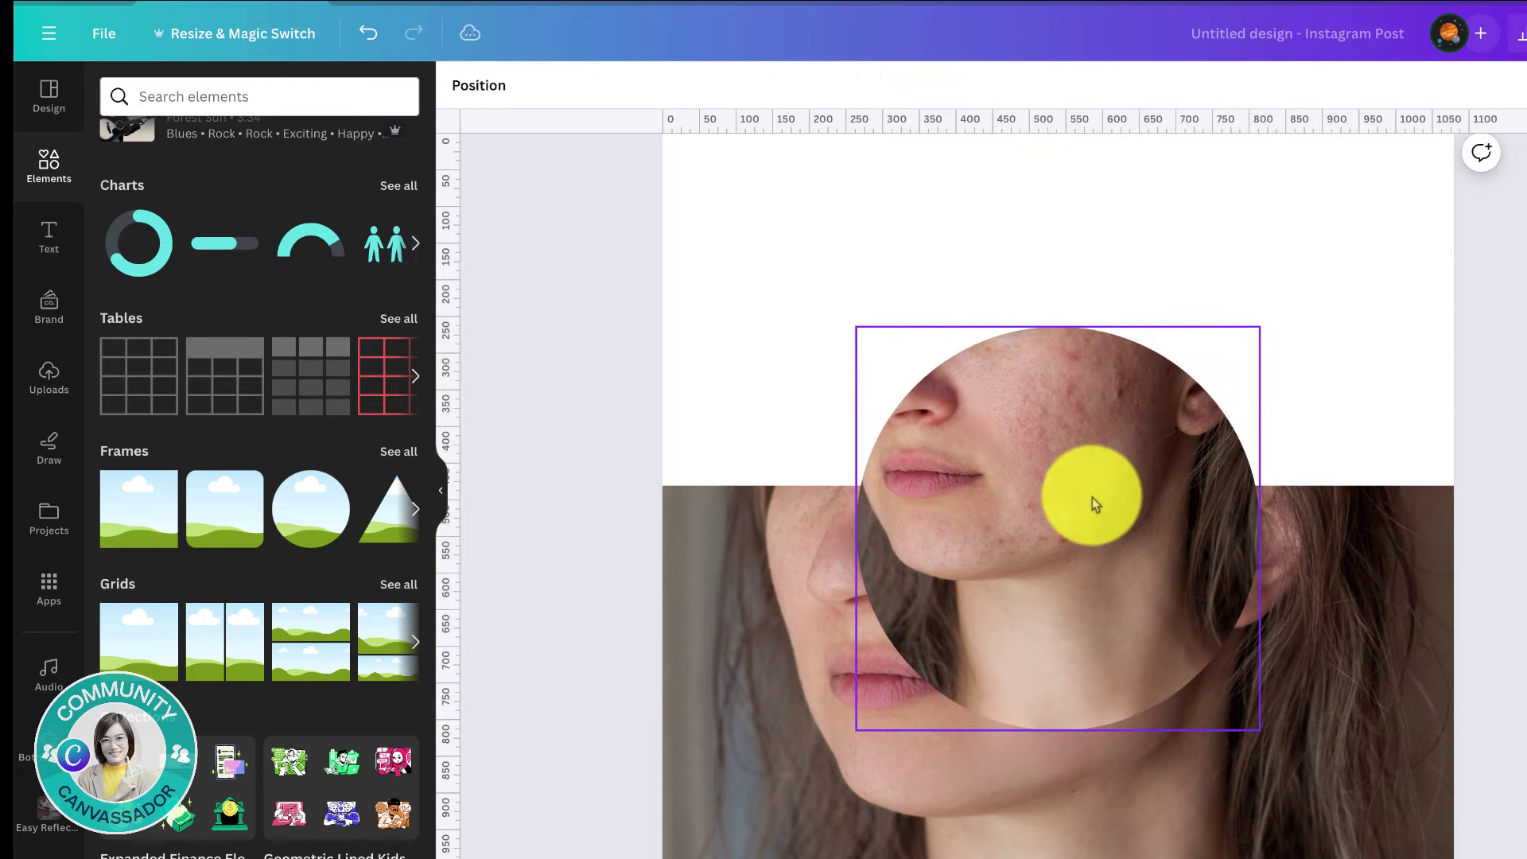
{"action": "left_click", "coordinate": [801, 376]}
Move the circular photo toward the page's upper left and enlarge and reposition the face within its crop
{"action": "left_click_drag", "start_coordinate": [1106, 470], "coordinate": [971, 319]}
{"action": "double_click", "coordinate": [1009, 362]}
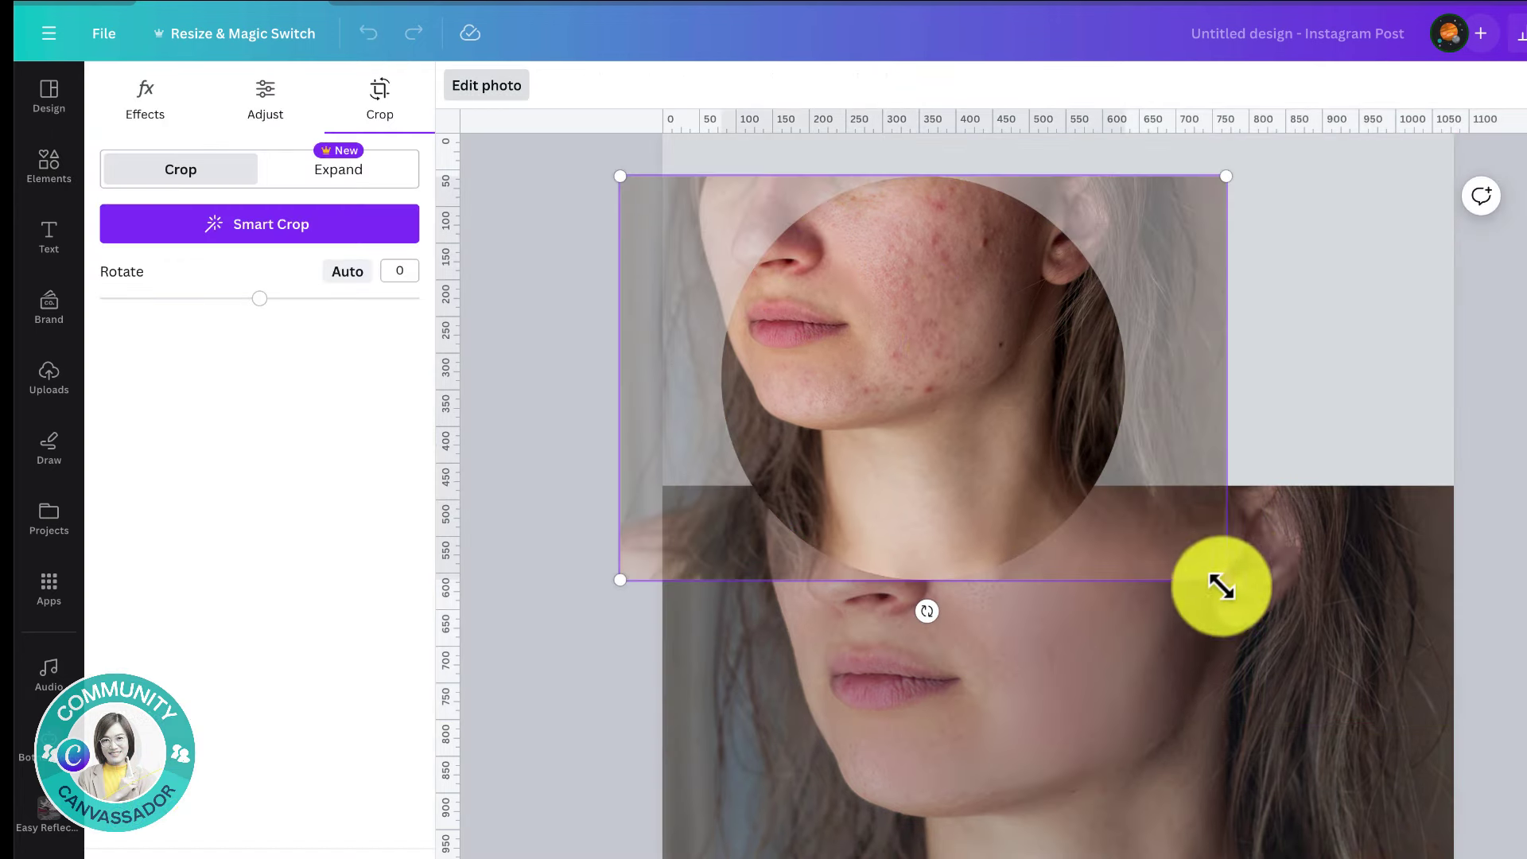
{"action": "left_click_drag", "start_coordinate": [1222, 585], "coordinate": [1336, 676]}
{"action": "left_click_drag", "start_coordinate": [1051, 461], "coordinate": [1068, 471]}
{"action": "left_click", "coordinate": [1413, 446]}
Move the retouched photo up the page and place the circular photo over its lower left edge at about 336 × 336
{"action": "left_click_drag", "start_coordinate": [1124, 579], "coordinate": [980, 486]}
{"action": "left_click_drag", "start_coordinate": [1122, 669], "coordinate": [1149, 330]}
{"action": "scroll", "coordinate": [1161, 351], "scroll_direction": "up", "scroll_amount": 1}
{"action": "scroll", "coordinate": [1161, 350], "scroll_direction": "down", "scroll_amount": 2}
{"action": "left_click_drag", "start_coordinate": [904, 290], "coordinate": [862, 694]}
{"action": "left_click_drag", "start_coordinate": [960, 749], "coordinate": [928, 710]}
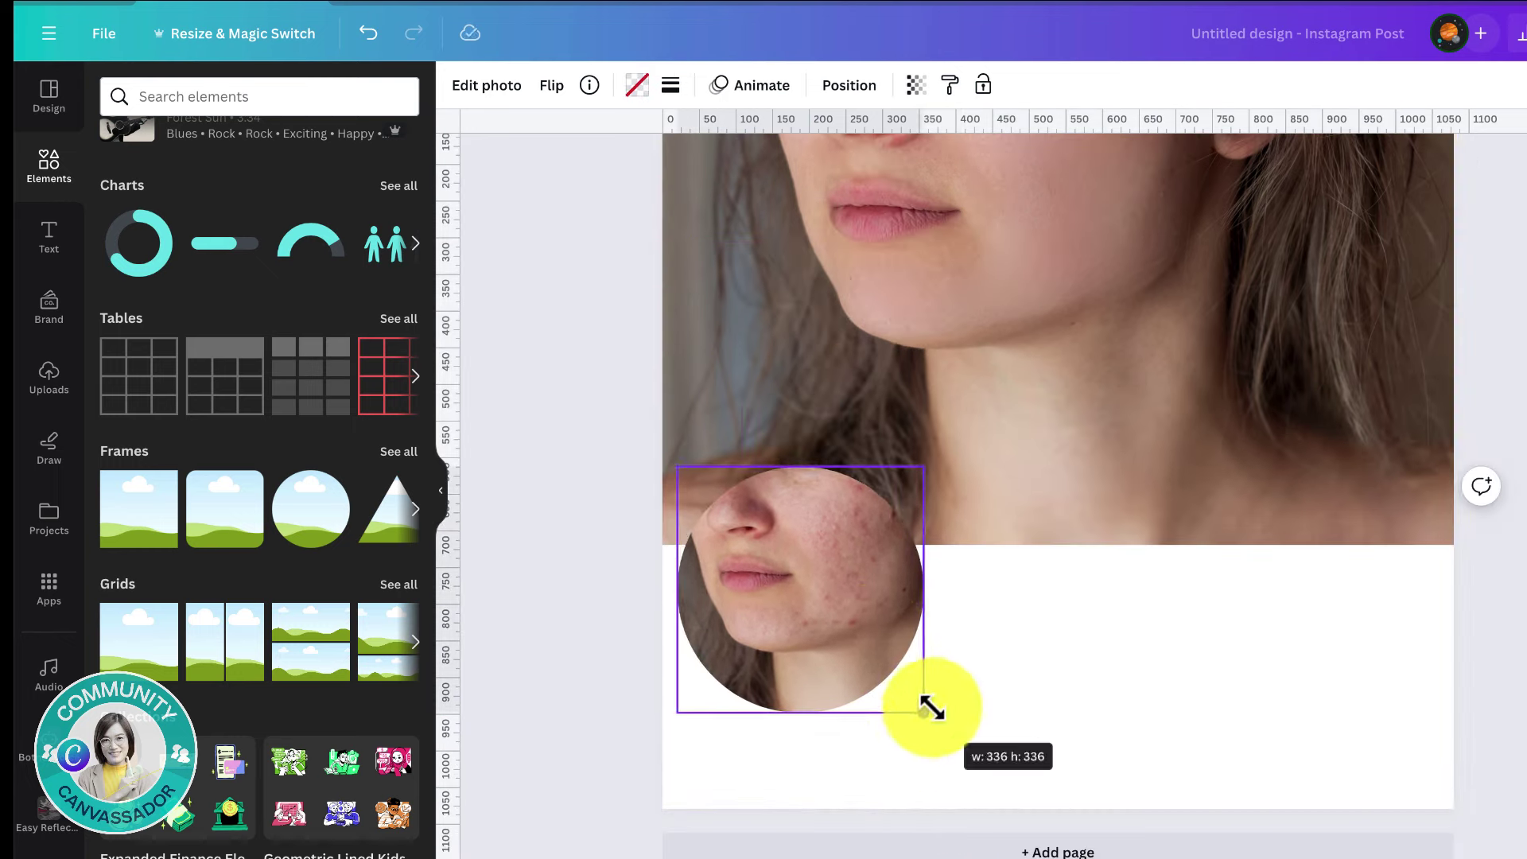
{"action": "left_click_drag", "start_coordinate": [867, 636], "coordinate": [932, 637]}
{"action": "scroll", "coordinate": [1111, 709], "scroll_direction": "up", "scroll_amount": 2}
Enlarge the retouched photo beyond the page's width and reposition it and the circular photo, leaving a blank band at the page bottom
{"action": "left_click", "coordinate": [1041, 592]}
{"action": "left_click_drag", "start_coordinate": [662, 653], "coordinate": [550, 728]}
{"action": "left_click_drag", "start_coordinate": [1034, 509], "coordinate": [1125, 509]}
{"action": "scroll", "coordinate": [1193, 557], "scroll_direction": "down", "scroll_amount": 1}
{"action": "left_click_drag", "start_coordinate": [1525, 647], "coordinate": [1526, 679]}
{"action": "left_click_drag", "start_coordinate": [864, 617], "coordinate": [855, 671]}
{"action": "scroll", "coordinate": [1113, 636], "scroll_direction": "down", "scroll_amount": 1}
{"action": "left_click_drag", "start_coordinate": [1105, 620], "coordinate": [1104, 583]}
Set the page background to the brown #B0907B sampled from the photo's skin
{"action": "left_click", "coordinate": [1224, 688]}
{"action": "scroll", "coordinate": [1229, 696], "scroll_direction": "up", "scroll_amount": 1}
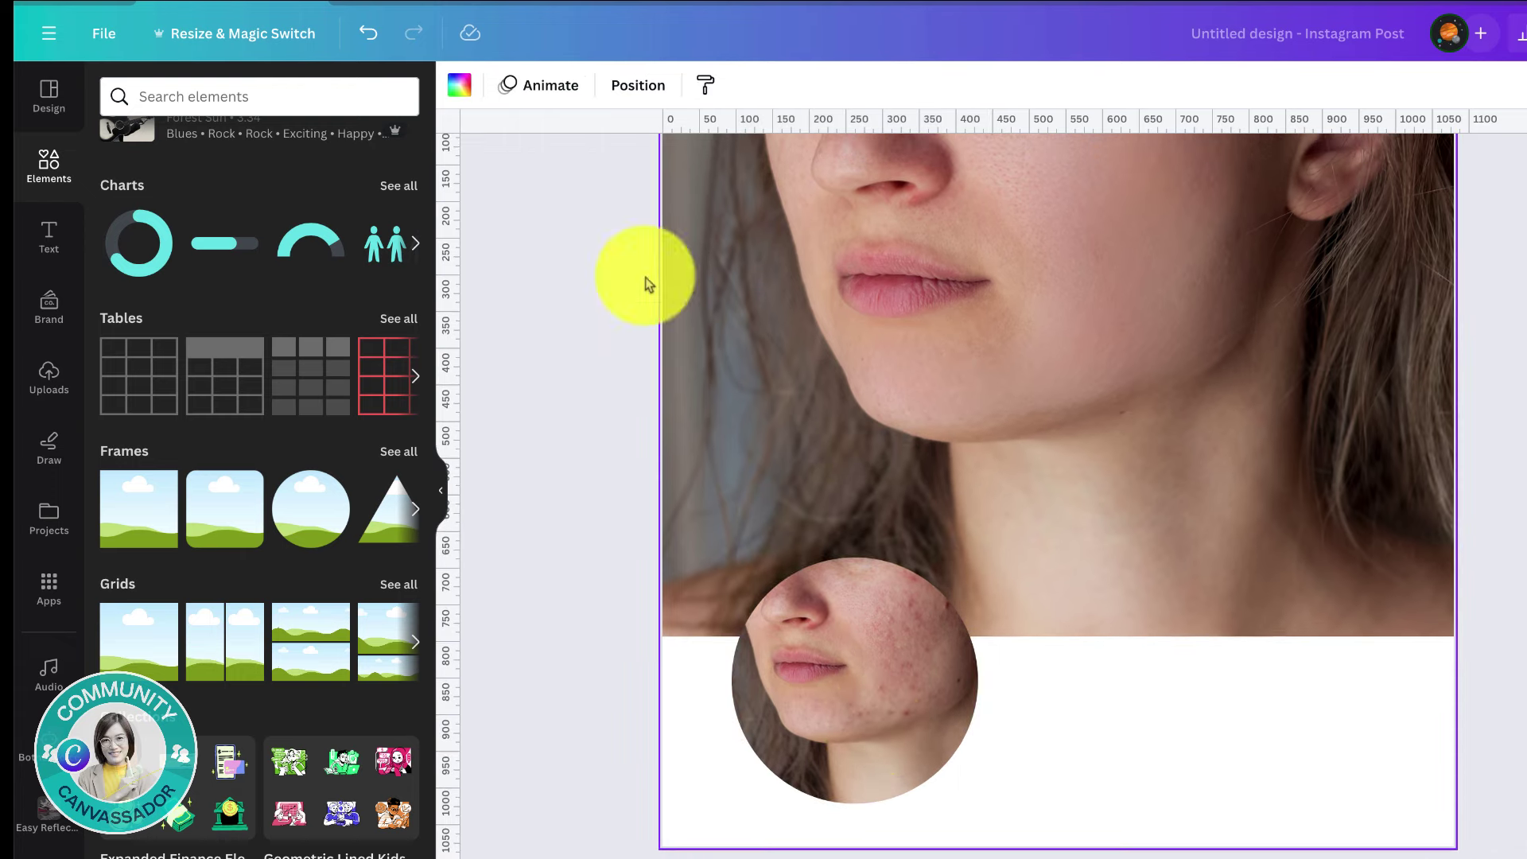
{"action": "left_click", "coordinate": [458, 85]}
{"action": "left_click", "coordinate": [121, 213]}
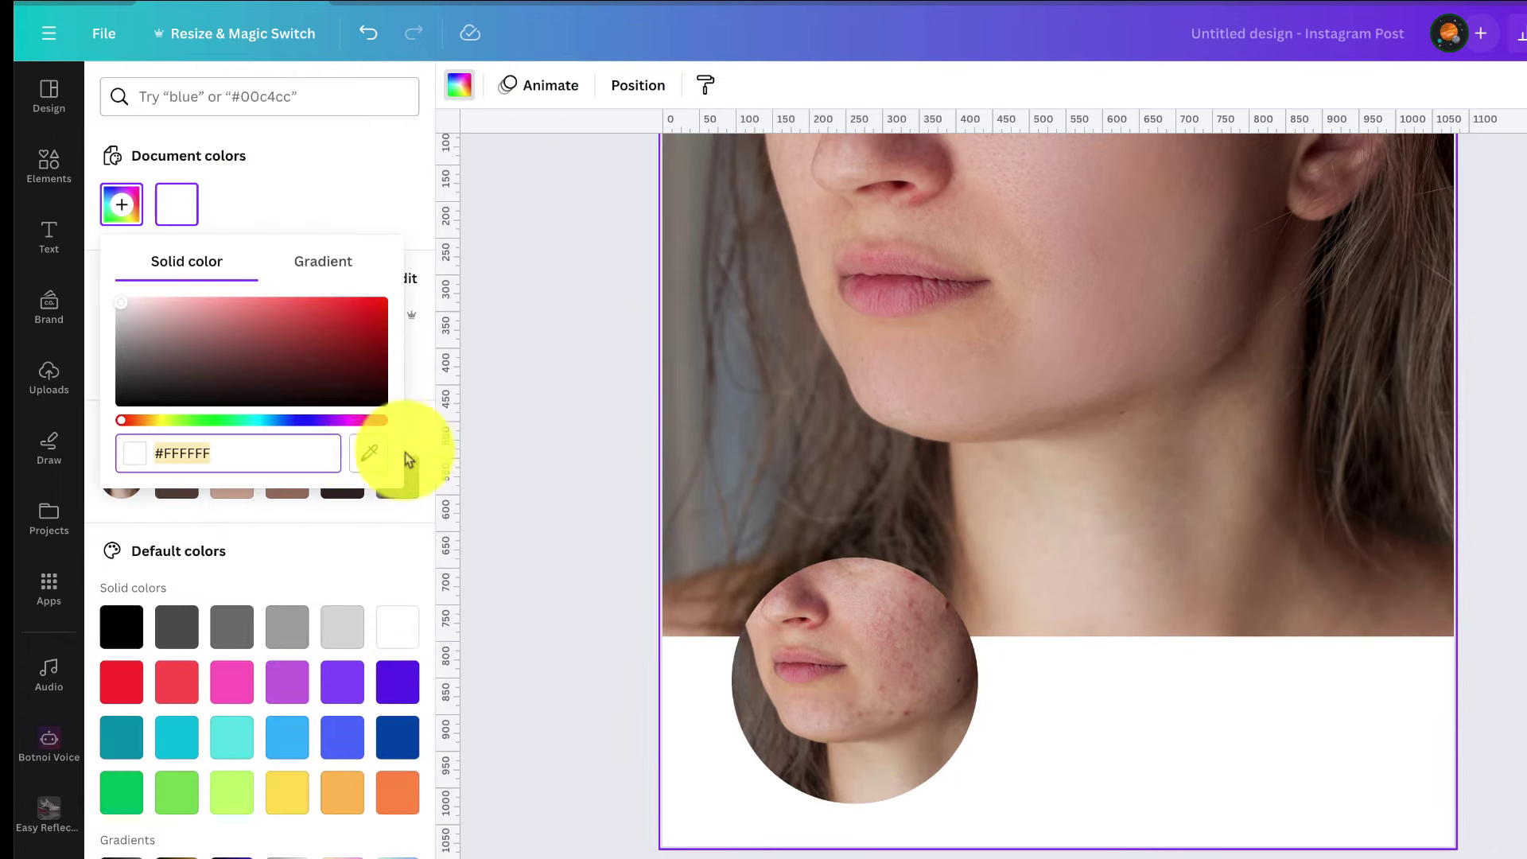
{"action": "left_click", "coordinate": [368, 453]}
{"action": "left_click", "coordinate": [958, 469]}
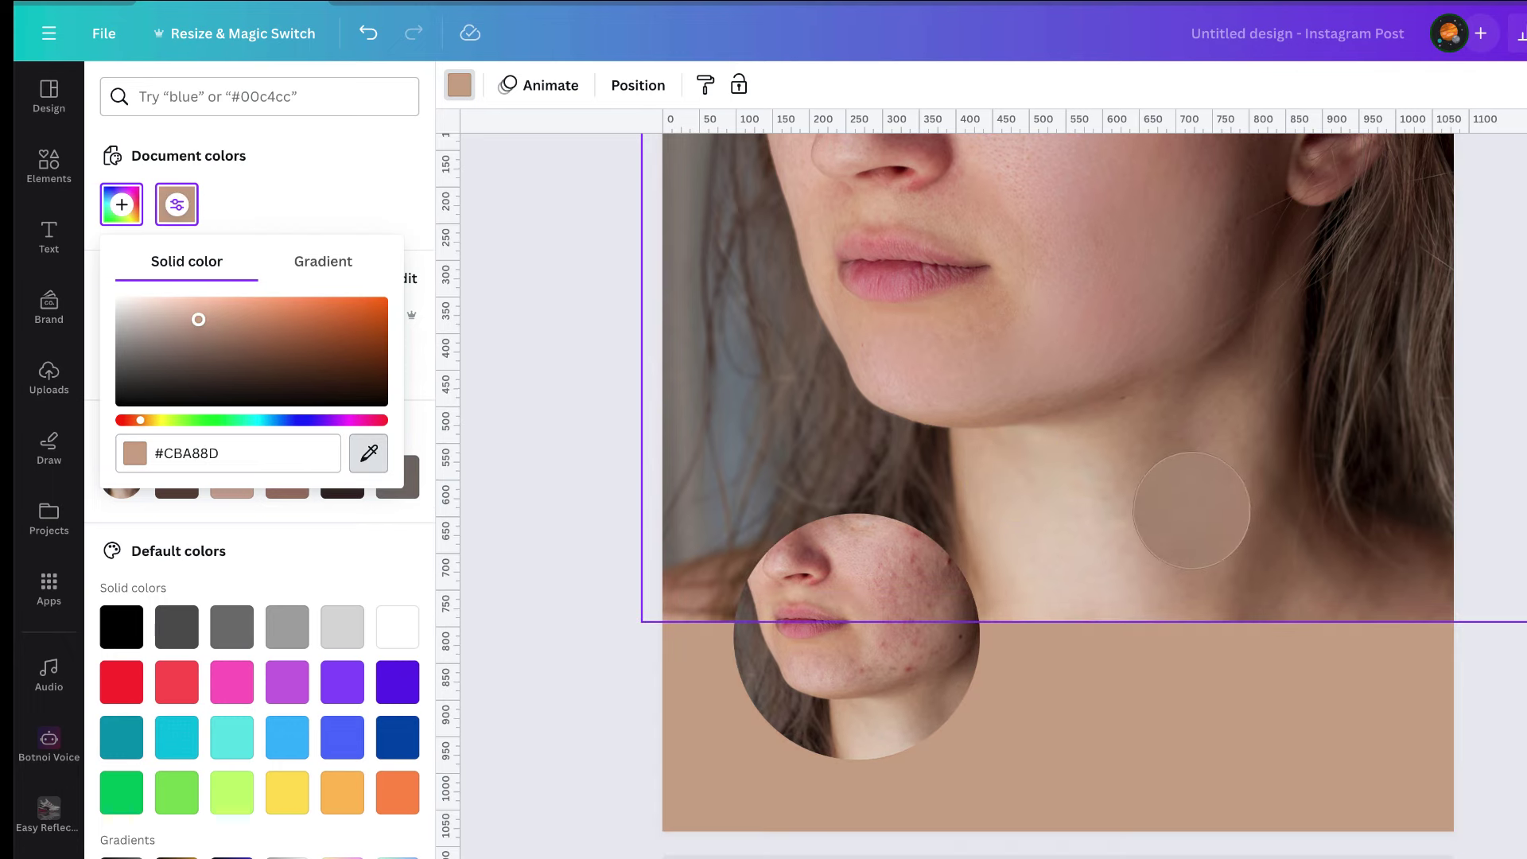
{"action": "left_click", "coordinate": [1184, 510]}
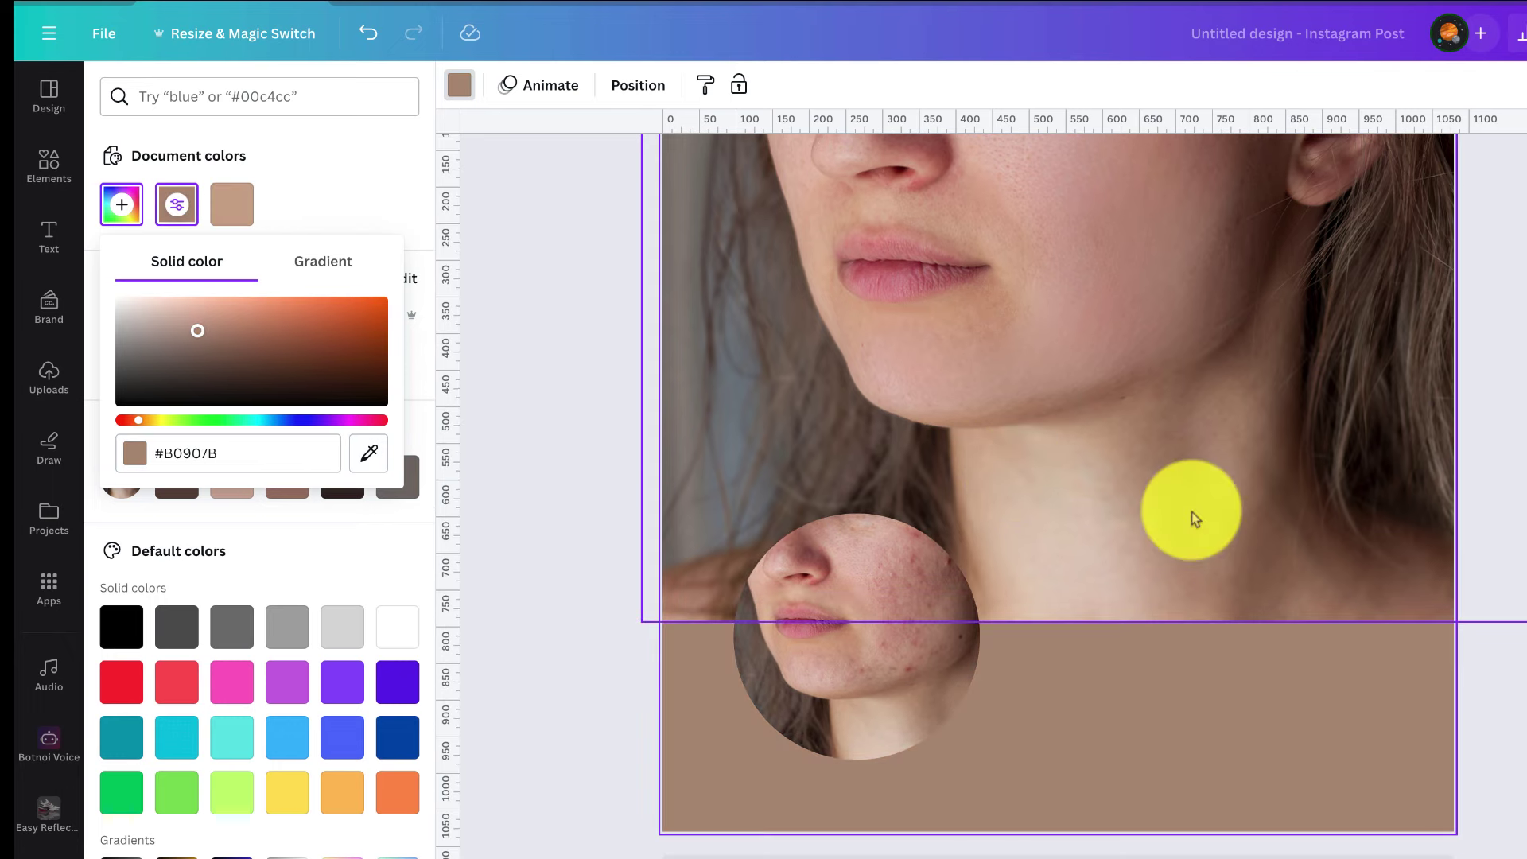
{"action": "left_click", "coordinate": [606, 511]}
{"action": "scroll", "coordinate": [607, 512], "scroll_direction": "up", "scroll_amount": 1}
Add the recently used "TALK TO US" contact text combination and place it in the brown band beside the circular photo
{"action": "left_click", "coordinate": [49, 239]}
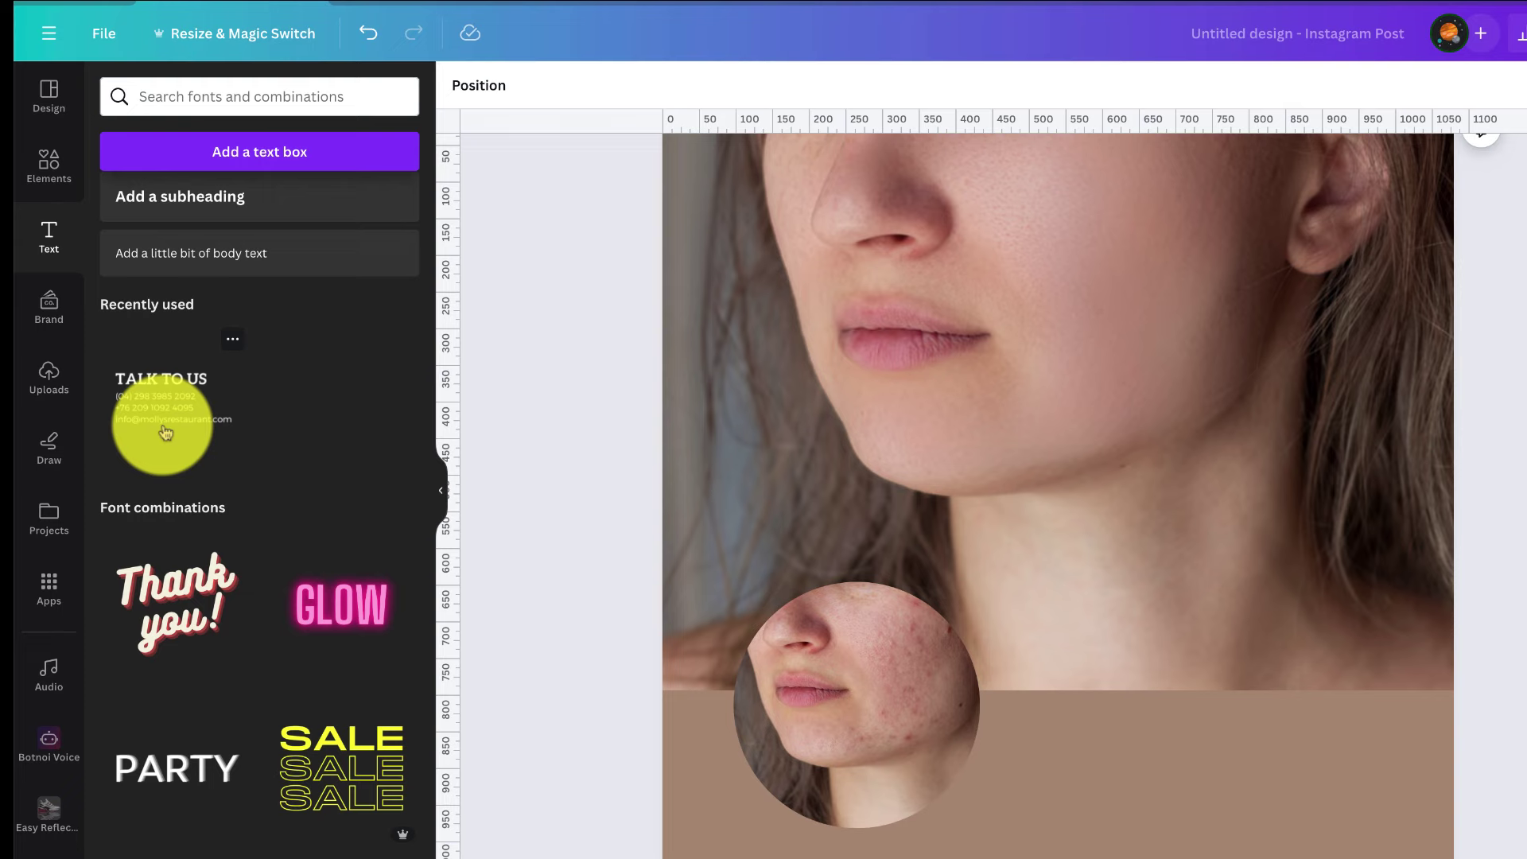
{"action": "left_click", "coordinate": [164, 427]}
{"action": "left_click_drag", "start_coordinate": [993, 525], "coordinate": [1251, 695]}
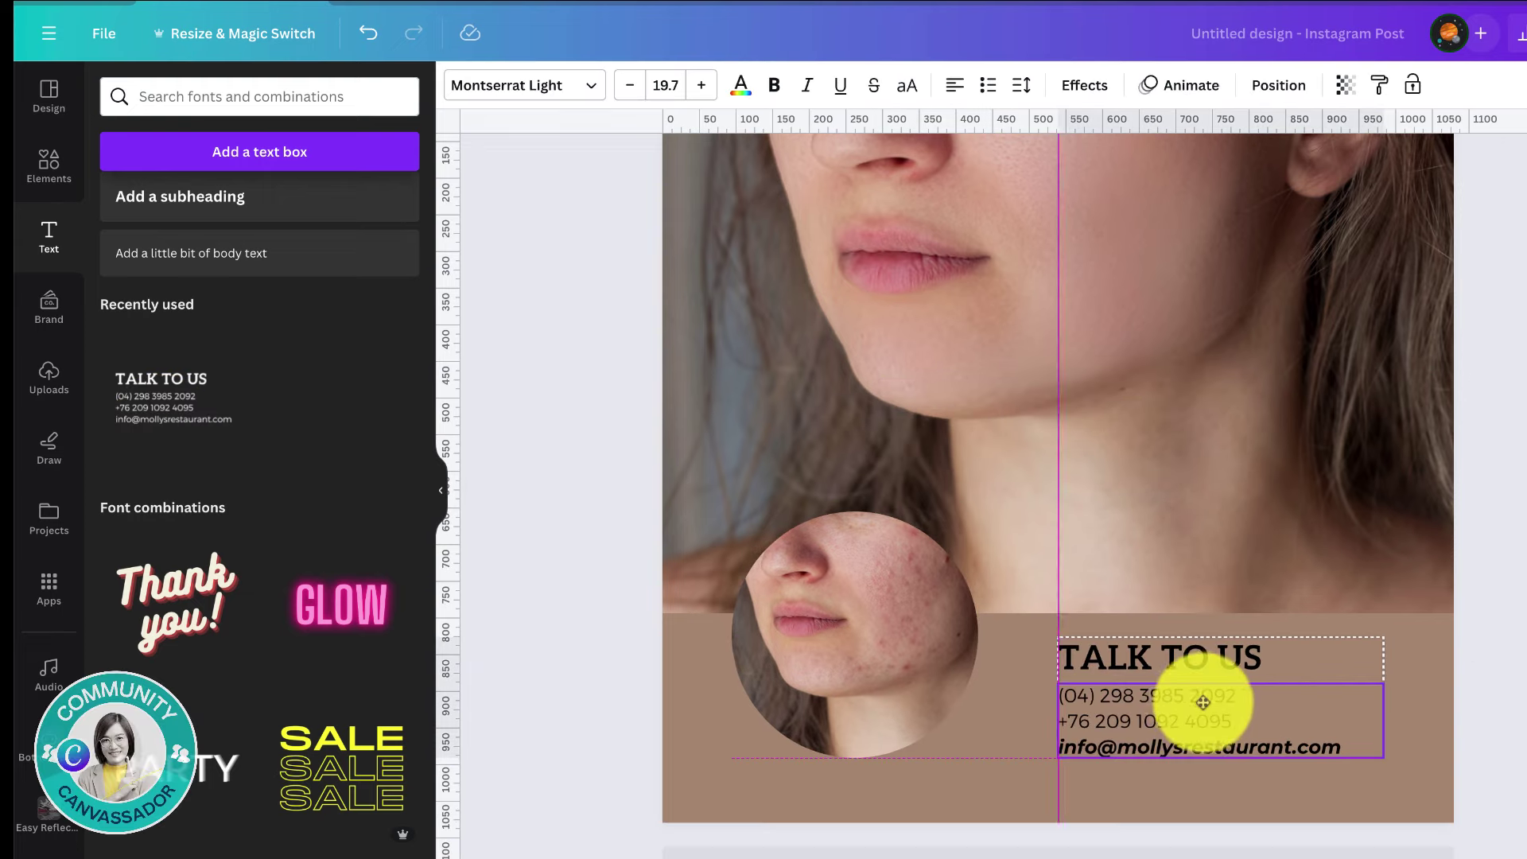
{"action": "left_click_drag", "start_coordinate": [1200, 701], "coordinate": [1205, 703]}
{"action": "left_click", "coordinate": [613, 580]}
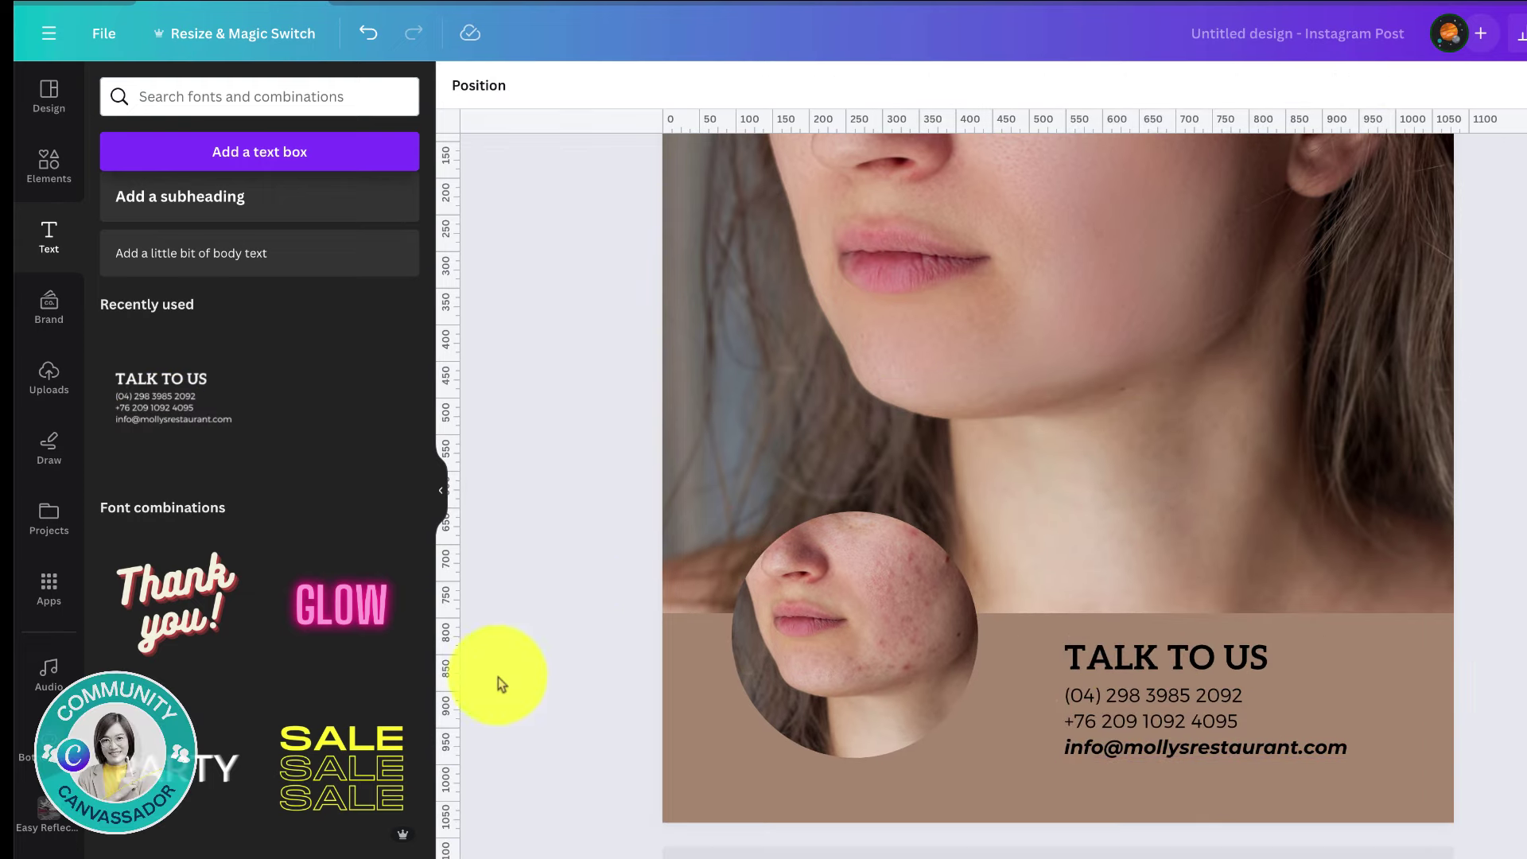
Replace the "TALK TO US" heading with "บอกลาผิวเก่า..เผยผิวสวย"
{"action": "double_click", "coordinate": [886, 658]}
{"action": "type", "text": "[VD"}
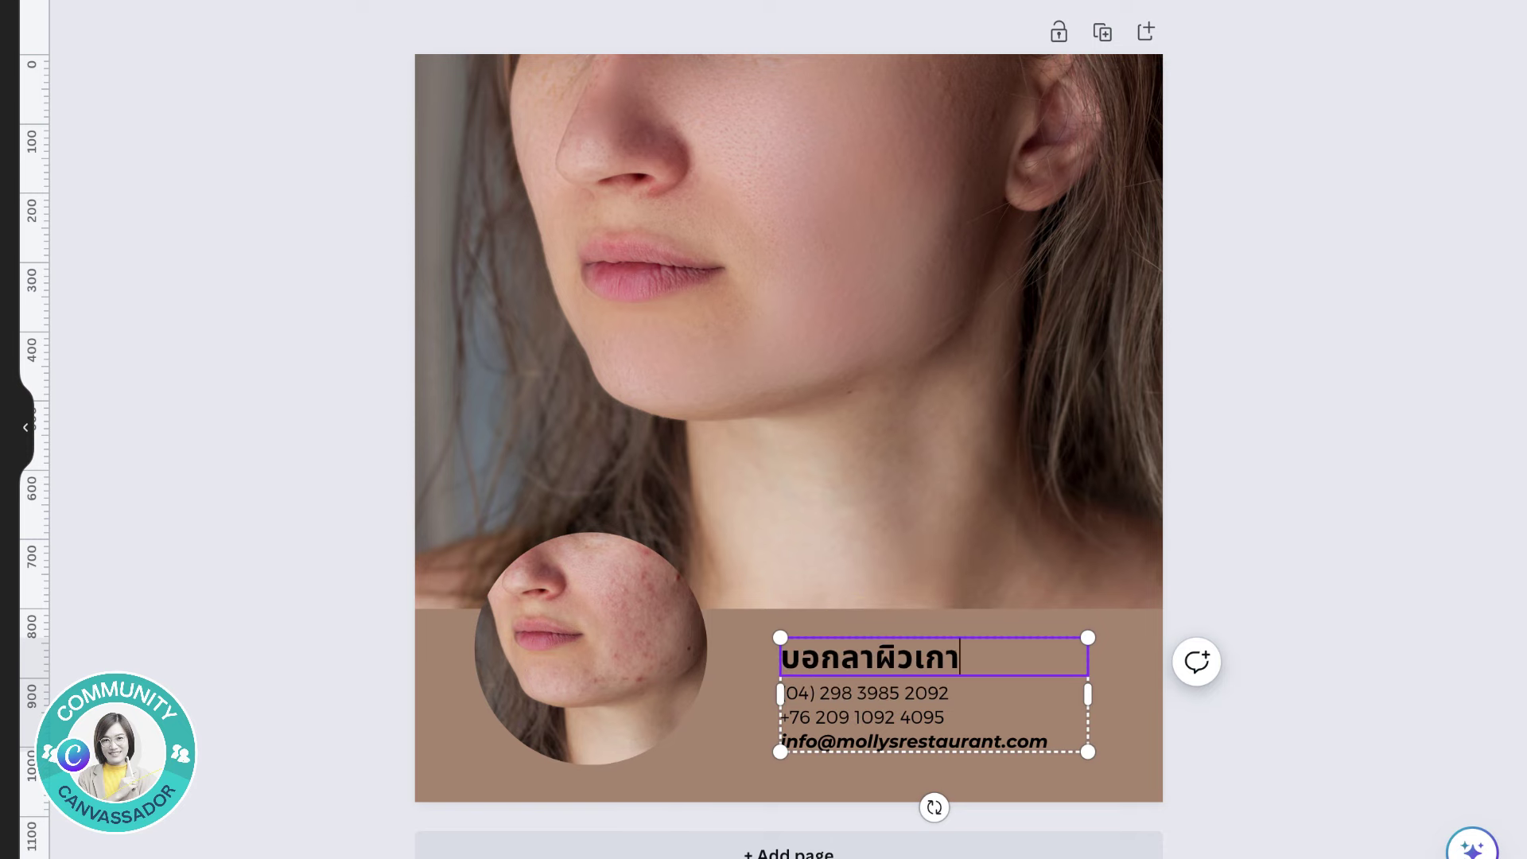
{"action": "type", "text": "ลาผิวเก่า.."}
{"action": "type", "text": "สวย"}
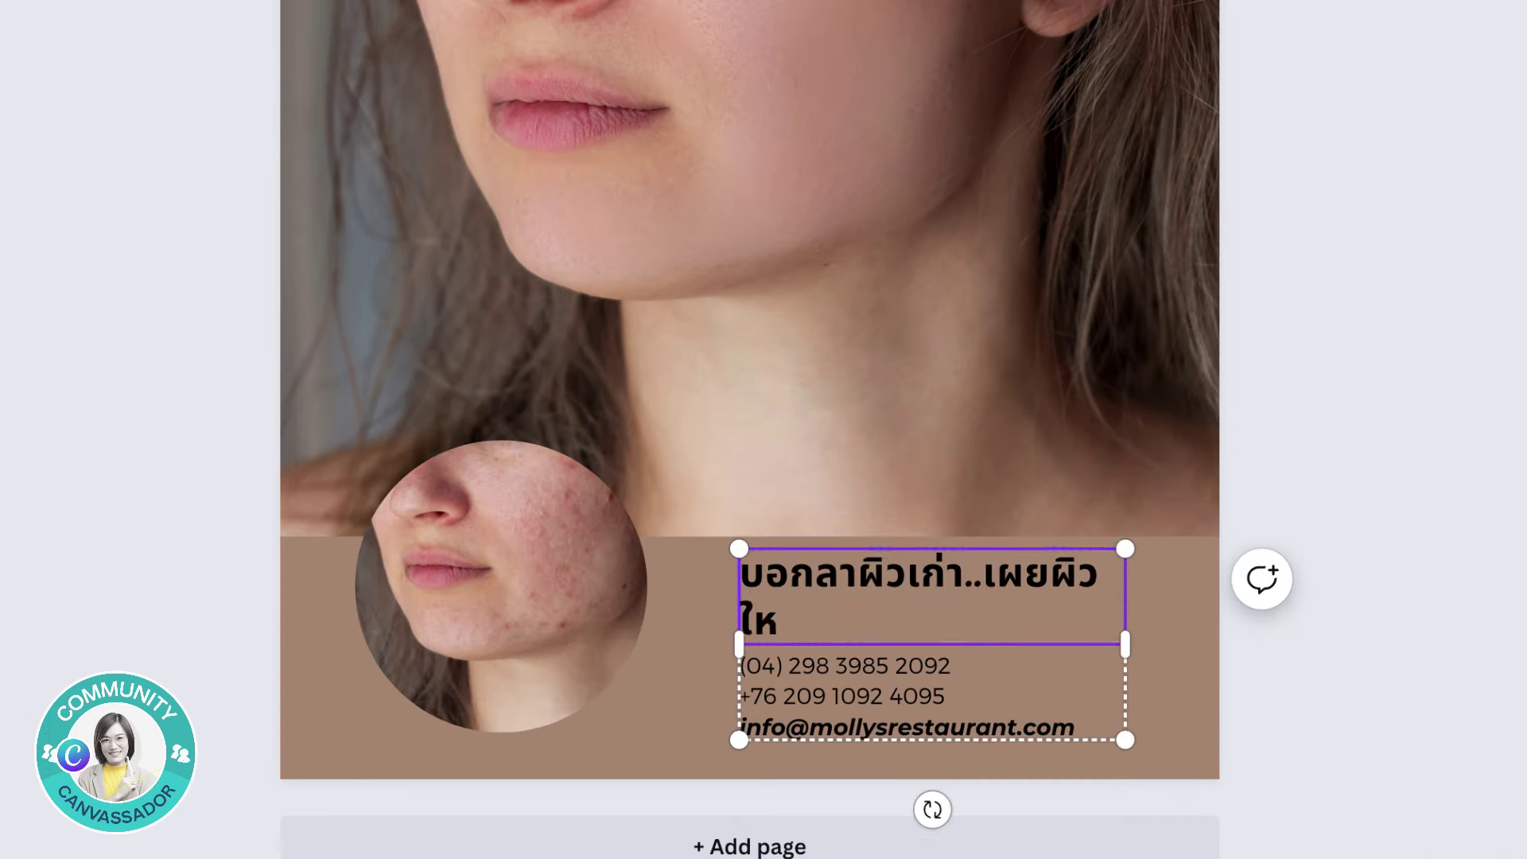
Widen the heading's text box, change the heading font to Anantason and make the text white
{"action": "left_click_drag", "start_coordinate": [1124, 644], "coordinate": [1184, 646]}
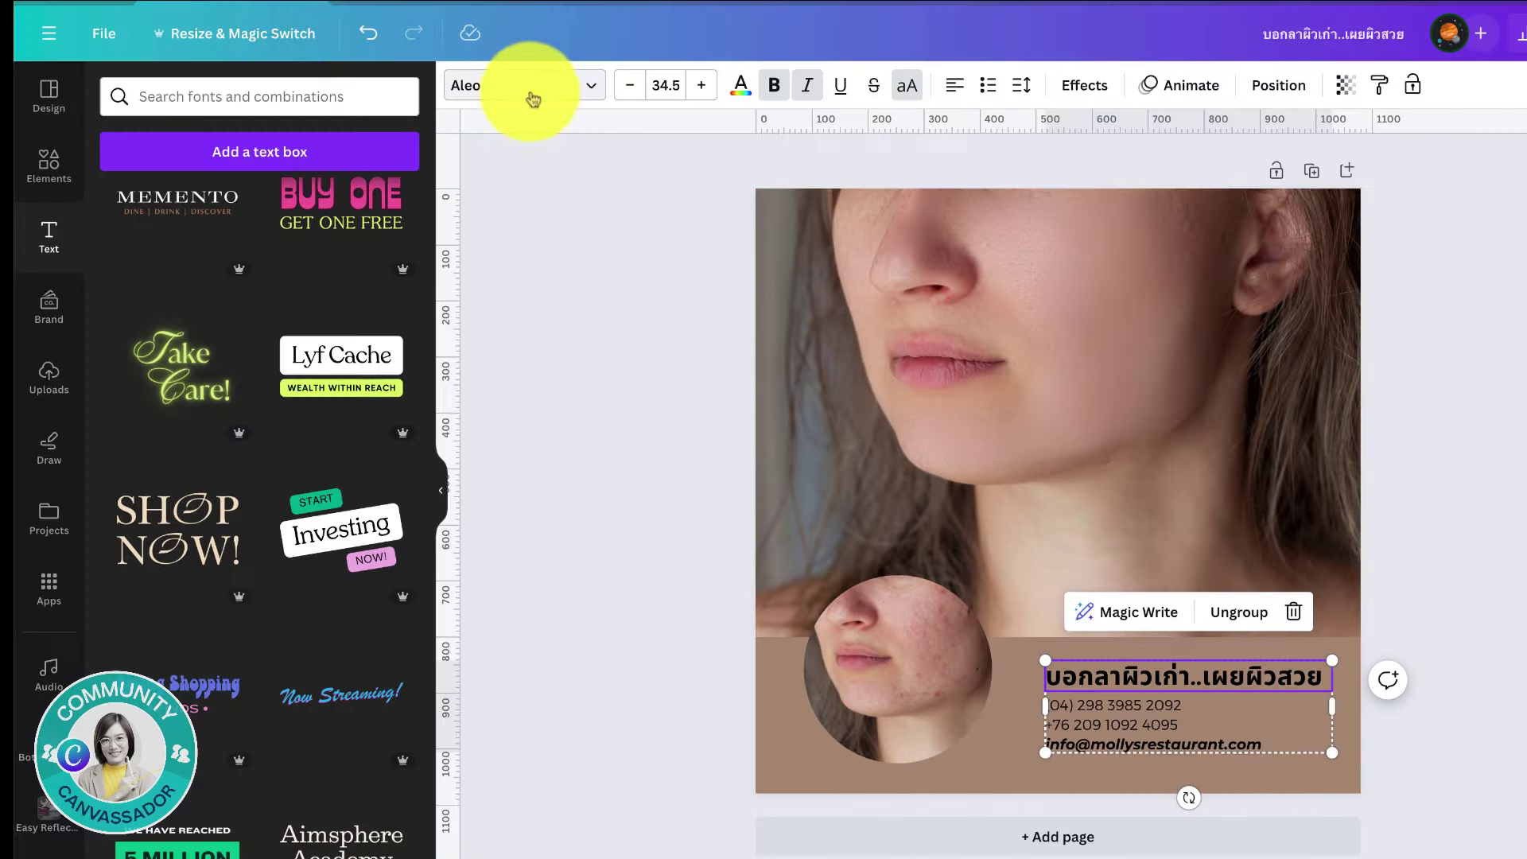
{"action": "left_click", "coordinate": [528, 89]}
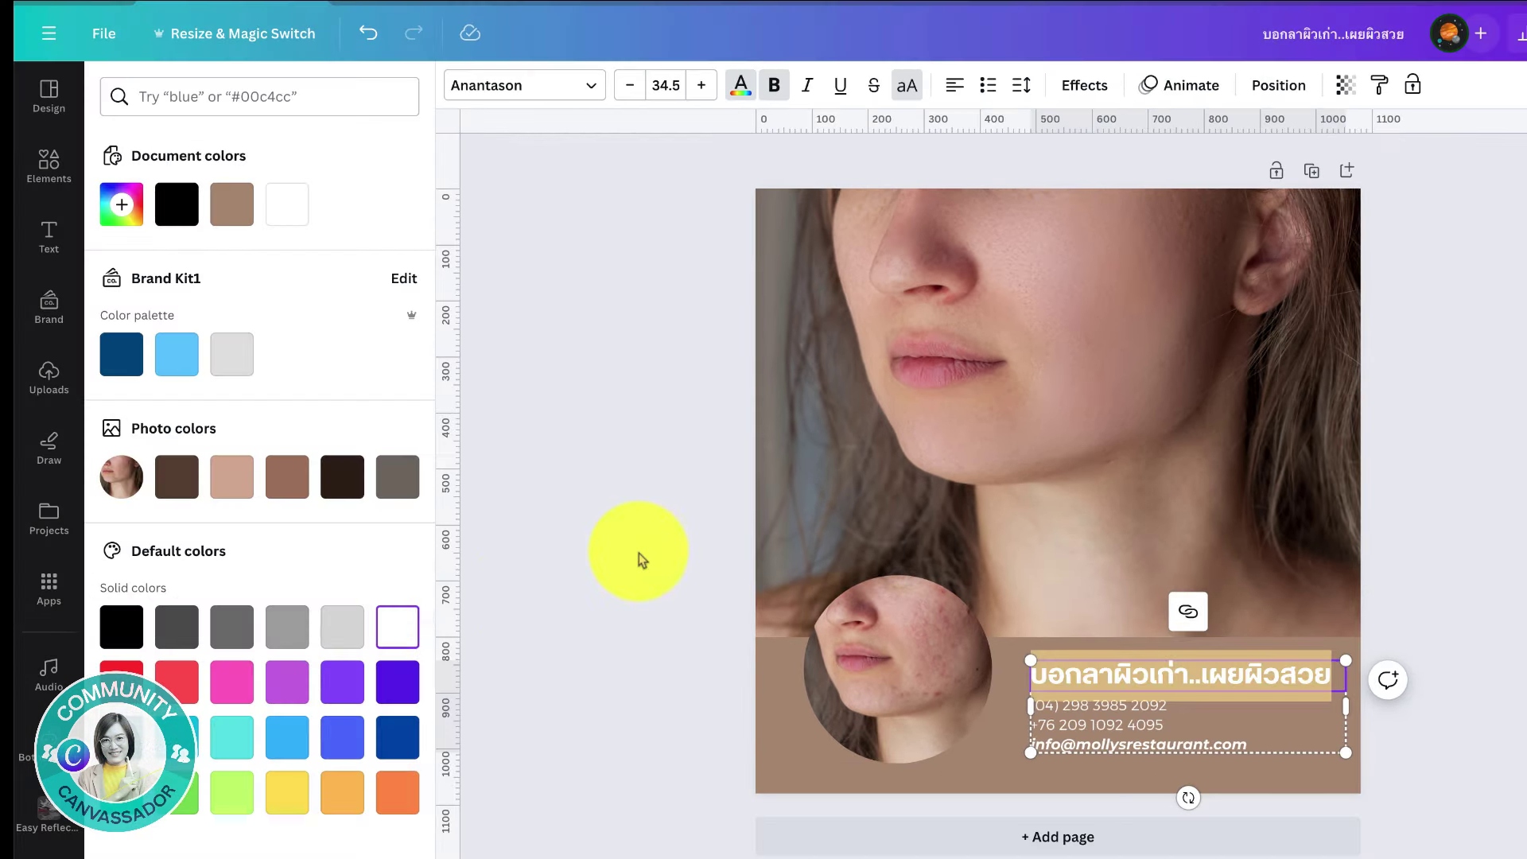
{"action": "left_click", "coordinate": [641, 559]}
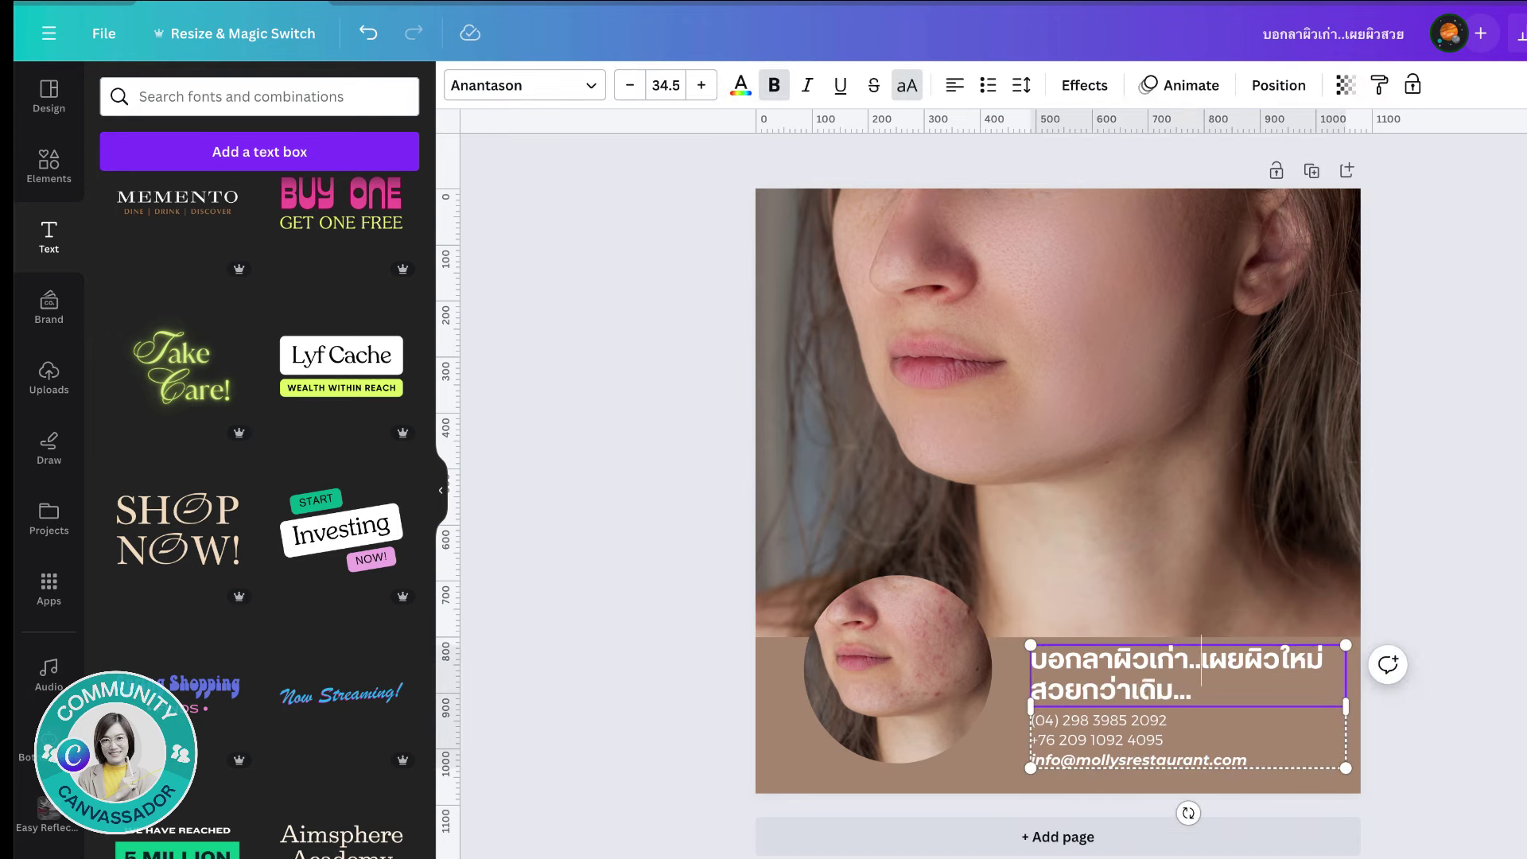
Split the heading into "บอกลาผิวเก่า.." and "เผยผิวใหม่ สวยใสกว่าเดิม...", widening the text box to fit the second line
{"action": "key", "text": "Return"}
{"action": "left_click", "coordinate": [1032, 719]}
{"action": "key", "text": "BackSpace"}
{"action": "left_click", "coordinate": [1229, 691]}
{"action": "type", "text": "ใส"}
{"action": "left_click_drag", "start_coordinate": [1345, 720], "coordinate": [1375, 719]}
{"action": "left_click", "coordinate": [1423, 710]}
Make the heading's second line smaller and colour it light pink
{"action": "triple_click", "coordinate": [1253, 692]}
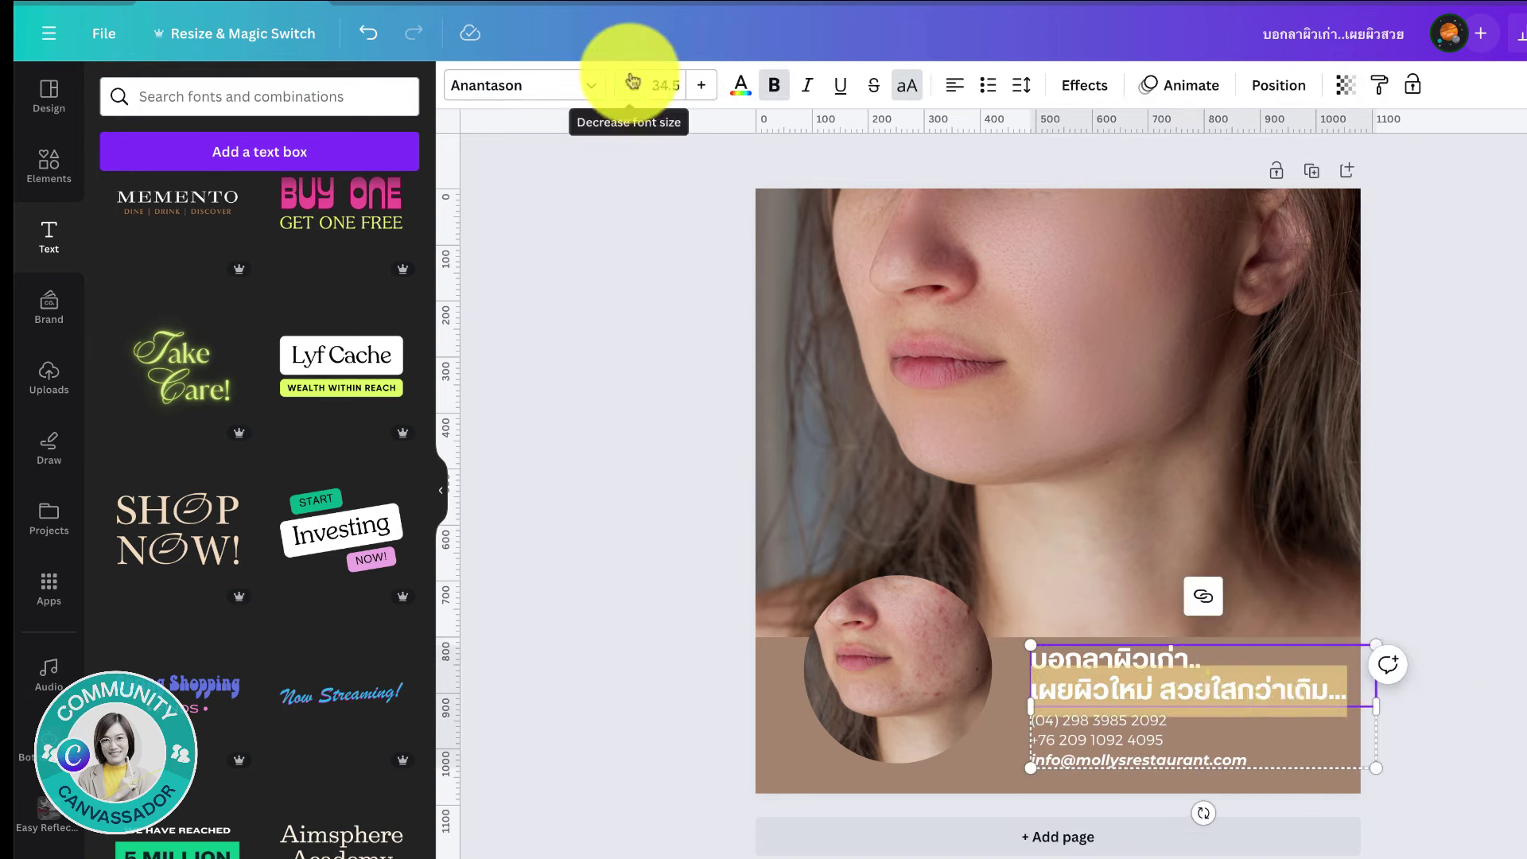
{"action": "left_click", "coordinate": [633, 82]}
{"action": "left_click", "coordinate": [740, 85]}
{"action": "left_click", "coordinate": [293, 790]}
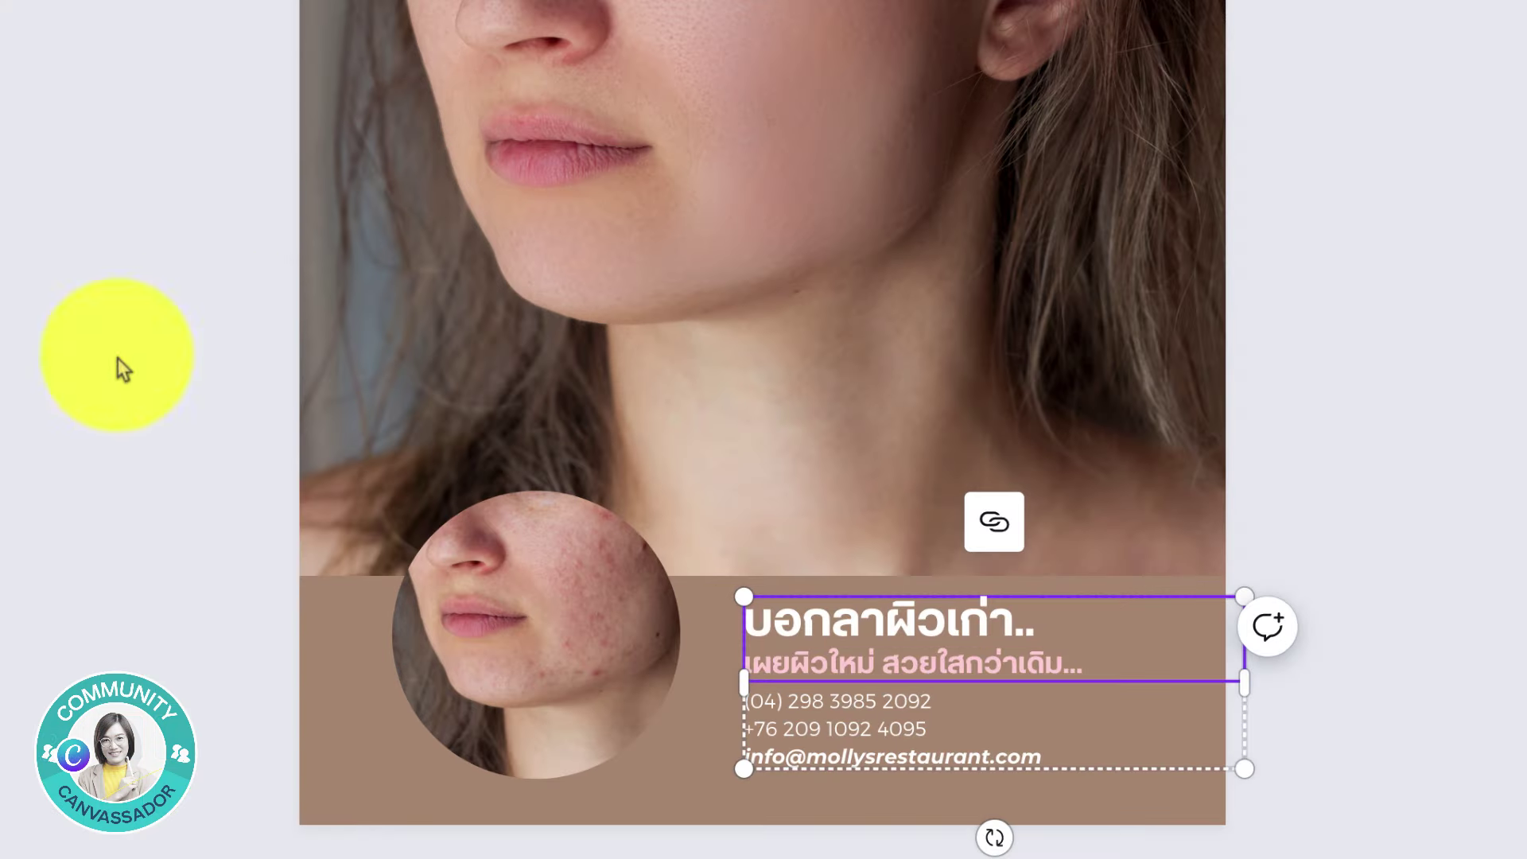
{"action": "left_click", "coordinate": [123, 370]}
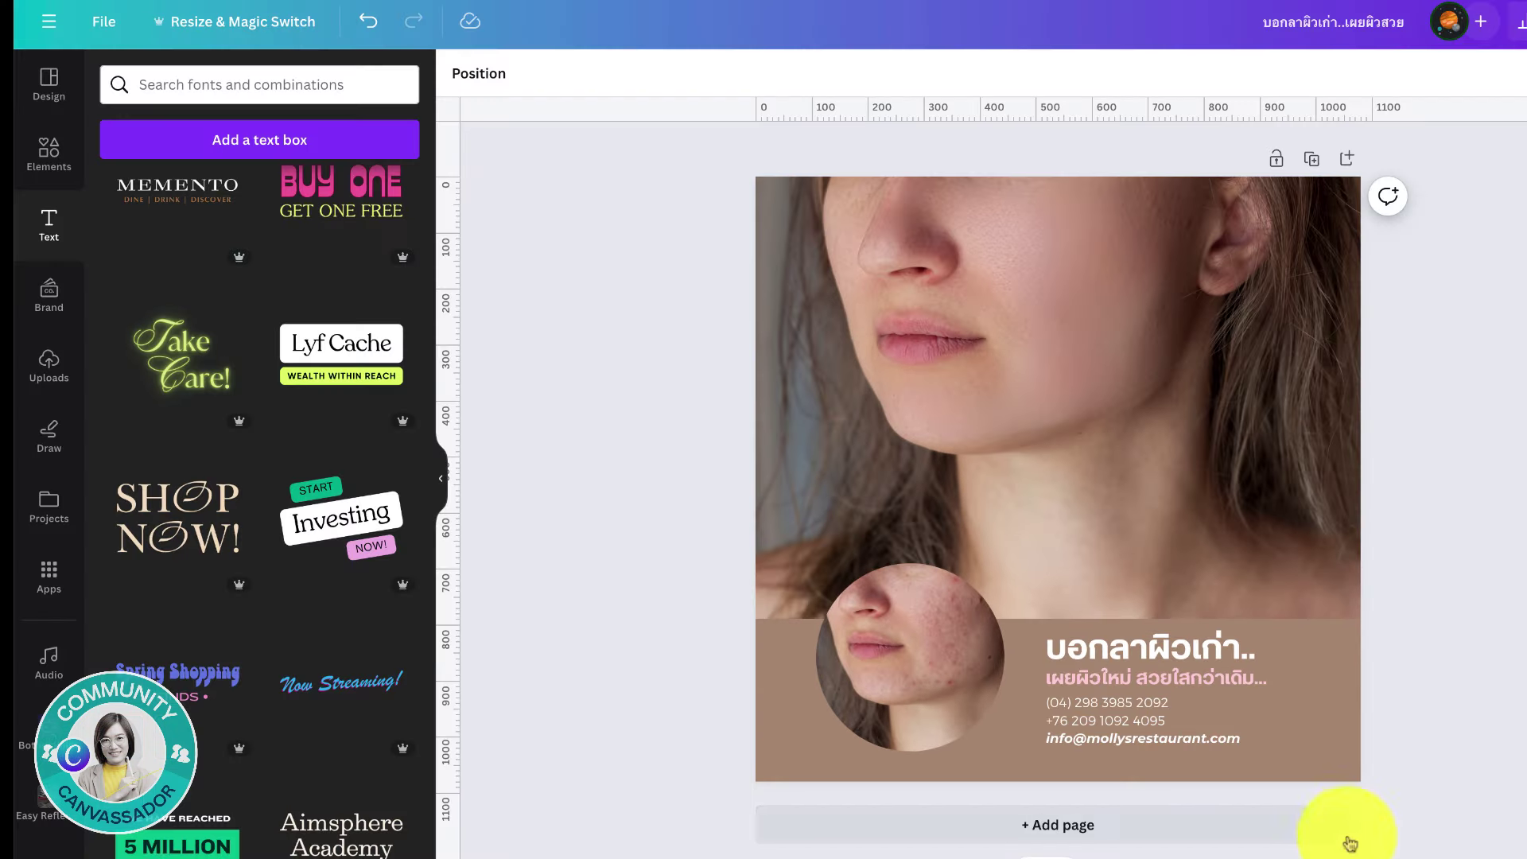
{"action": "left_click_drag", "start_coordinate": [1349, 858], "coordinate": [1357, 858]}
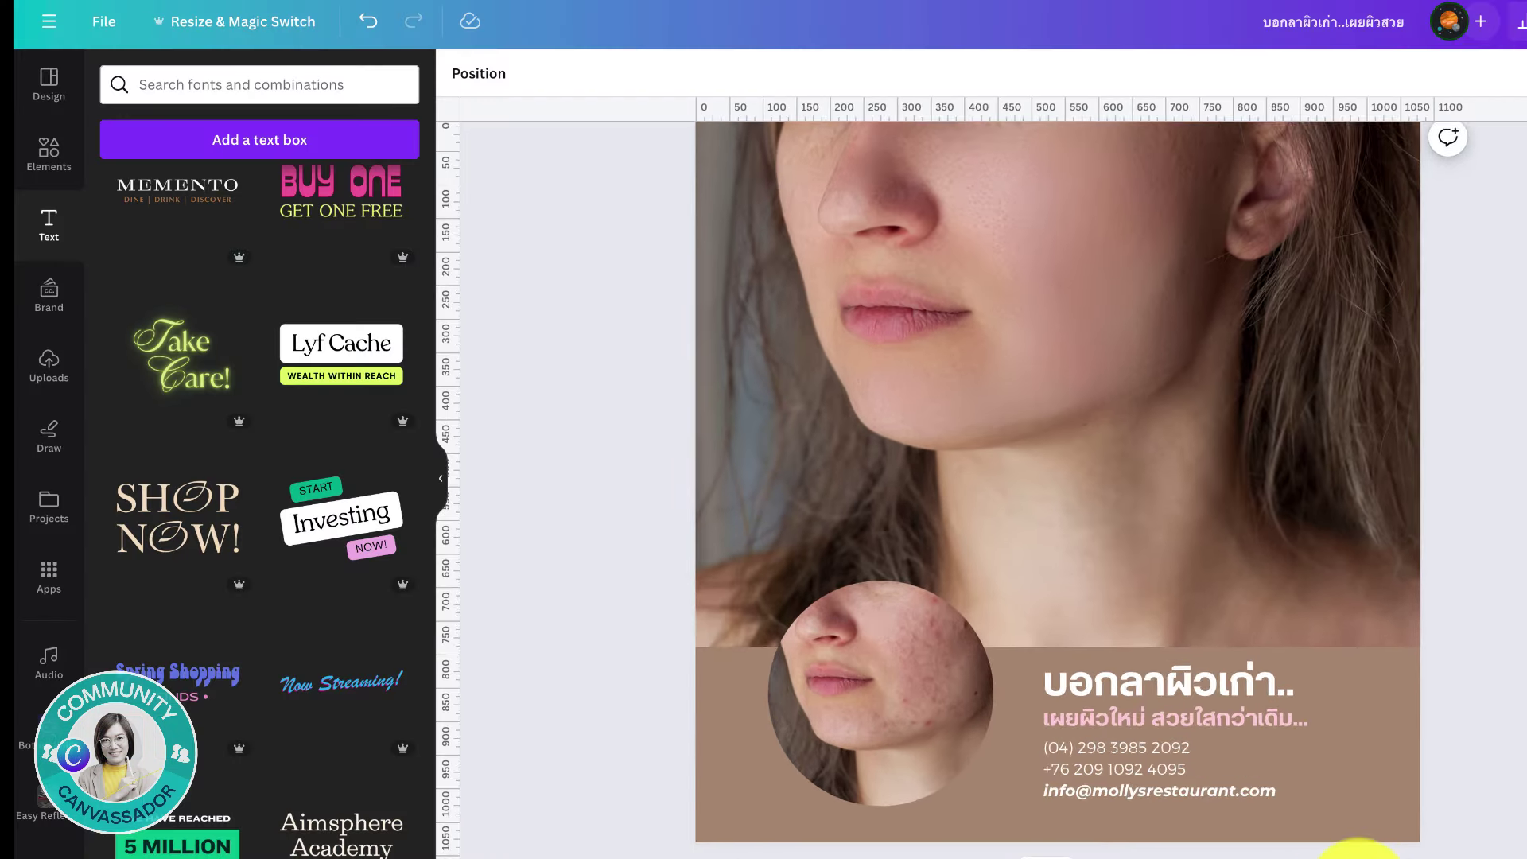
Download the finished design as a PNG with its export size increased
{"action": "scroll", "coordinate": [1507, 741], "scroll_direction": "up", "scroll_amount": 1}
{"action": "scroll", "coordinate": [1508, 748], "scroll_direction": "down", "scroll_amount": 1}
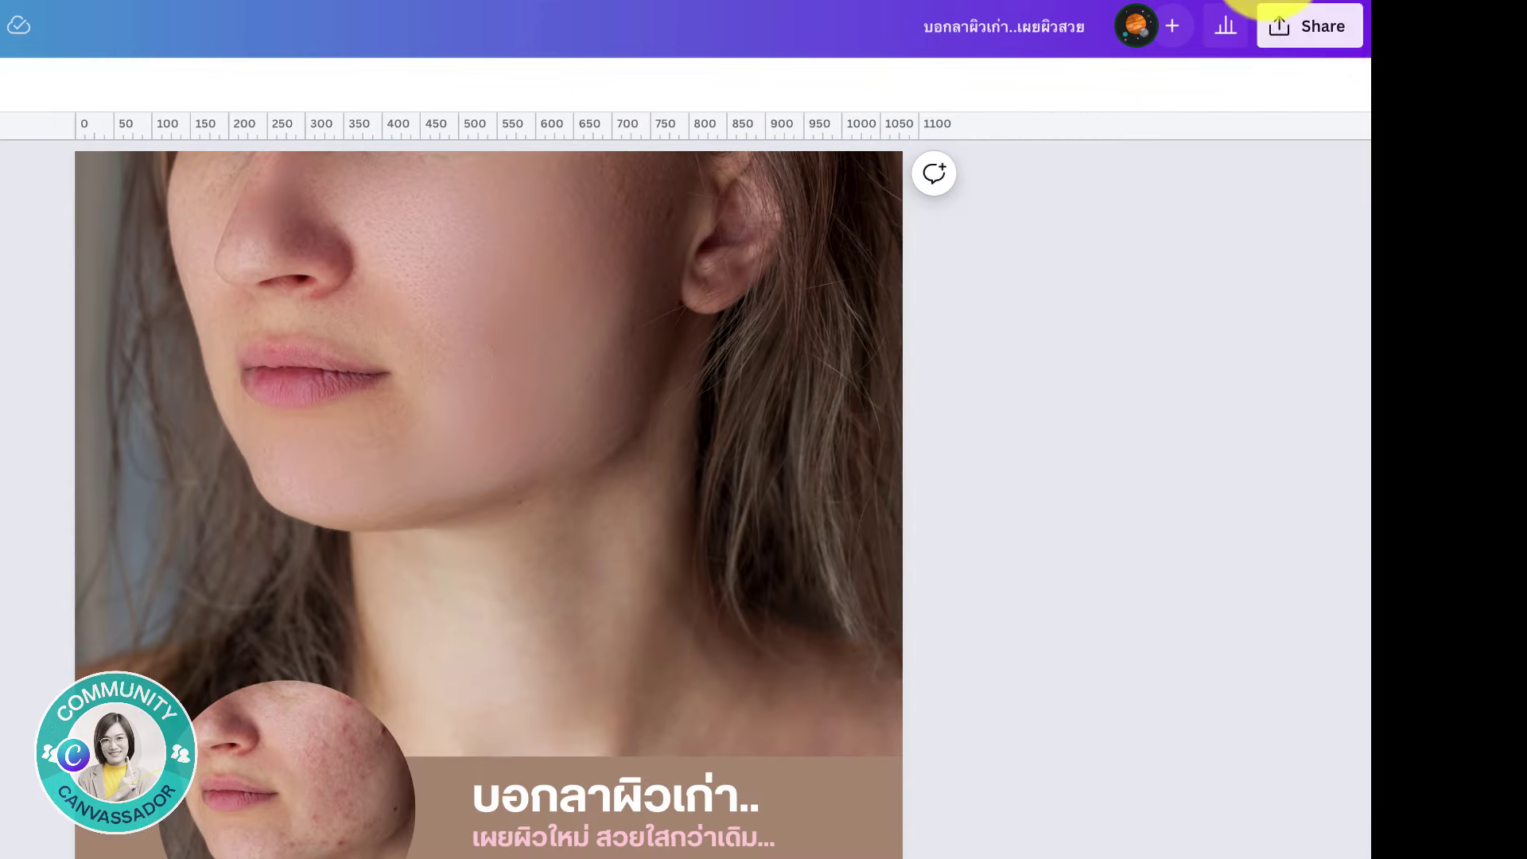
{"action": "left_click", "coordinate": [1315, 28]}
{"action": "left_click", "coordinate": [1044, 598]}
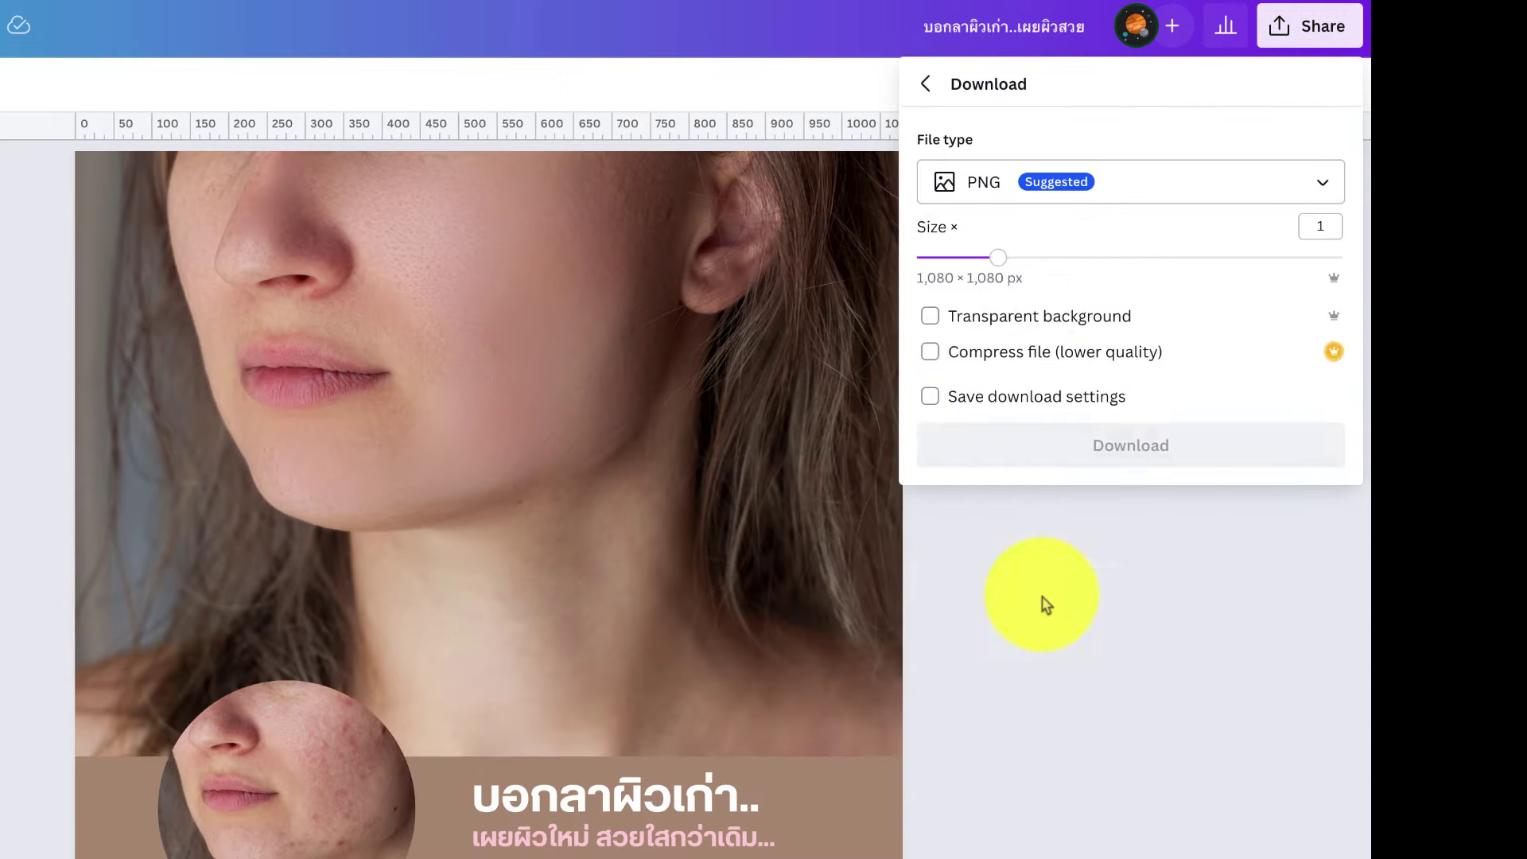
{"action": "left_click", "coordinate": [1079, 257]}
{"action": "left_click", "coordinate": [1108, 450]}
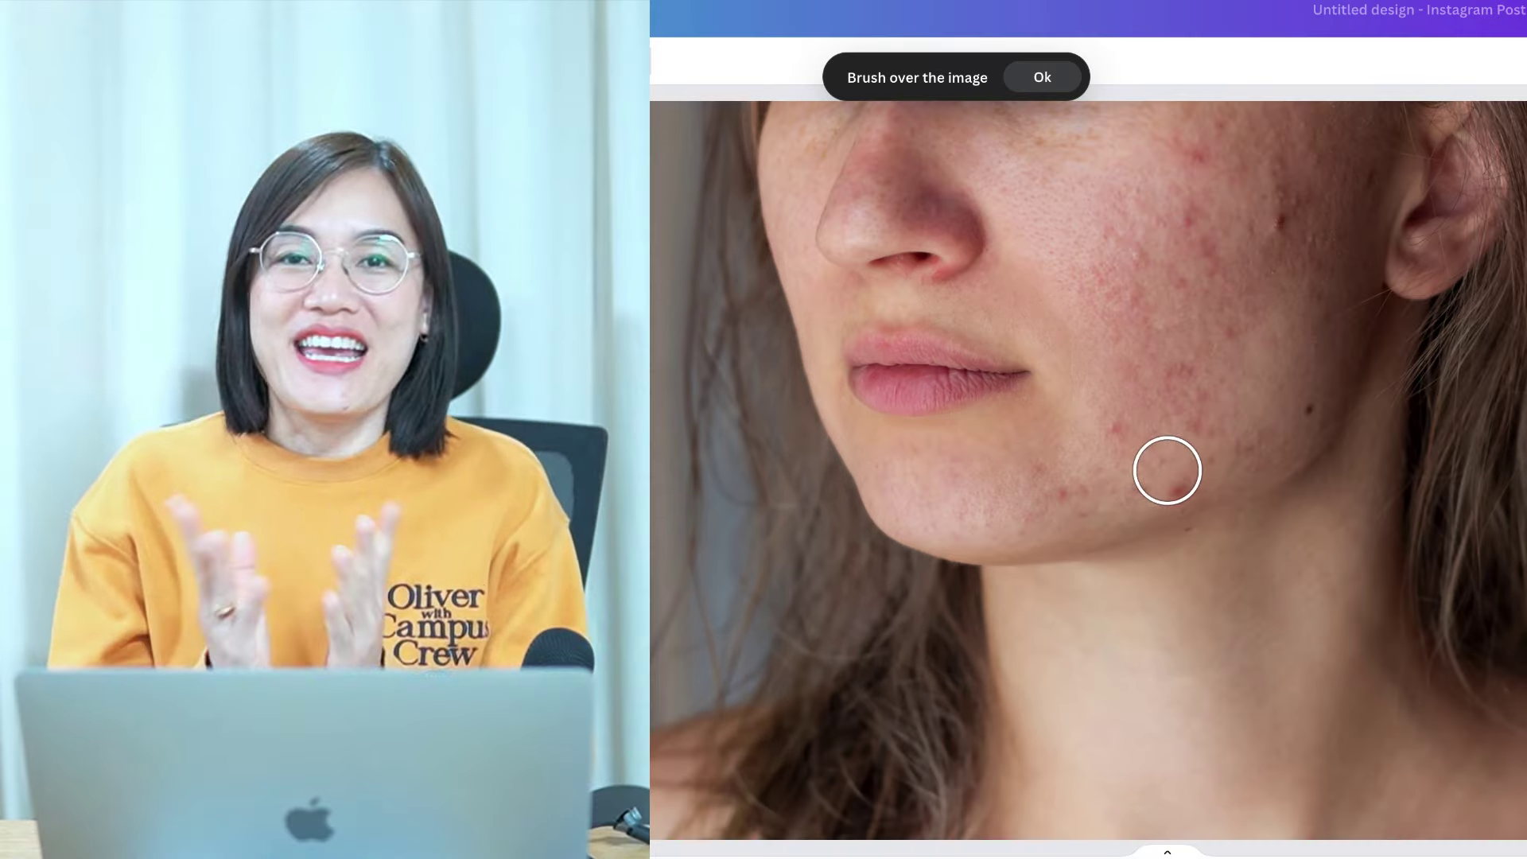
Brush over the blemishes on the cheek and chin to retouch the skin
{"action": "mouse_move", "coordinate": [1189, 323]}
{"action": "left_mouse_down"}
{"action": "mouse_move", "coordinate": [1237, 355]}
{"action": "mouse_move", "coordinate": [1112, 237]}
{"action": "mouse_move", "coordinate": [1152, 262]}
{"action": "left_mouse_up"}
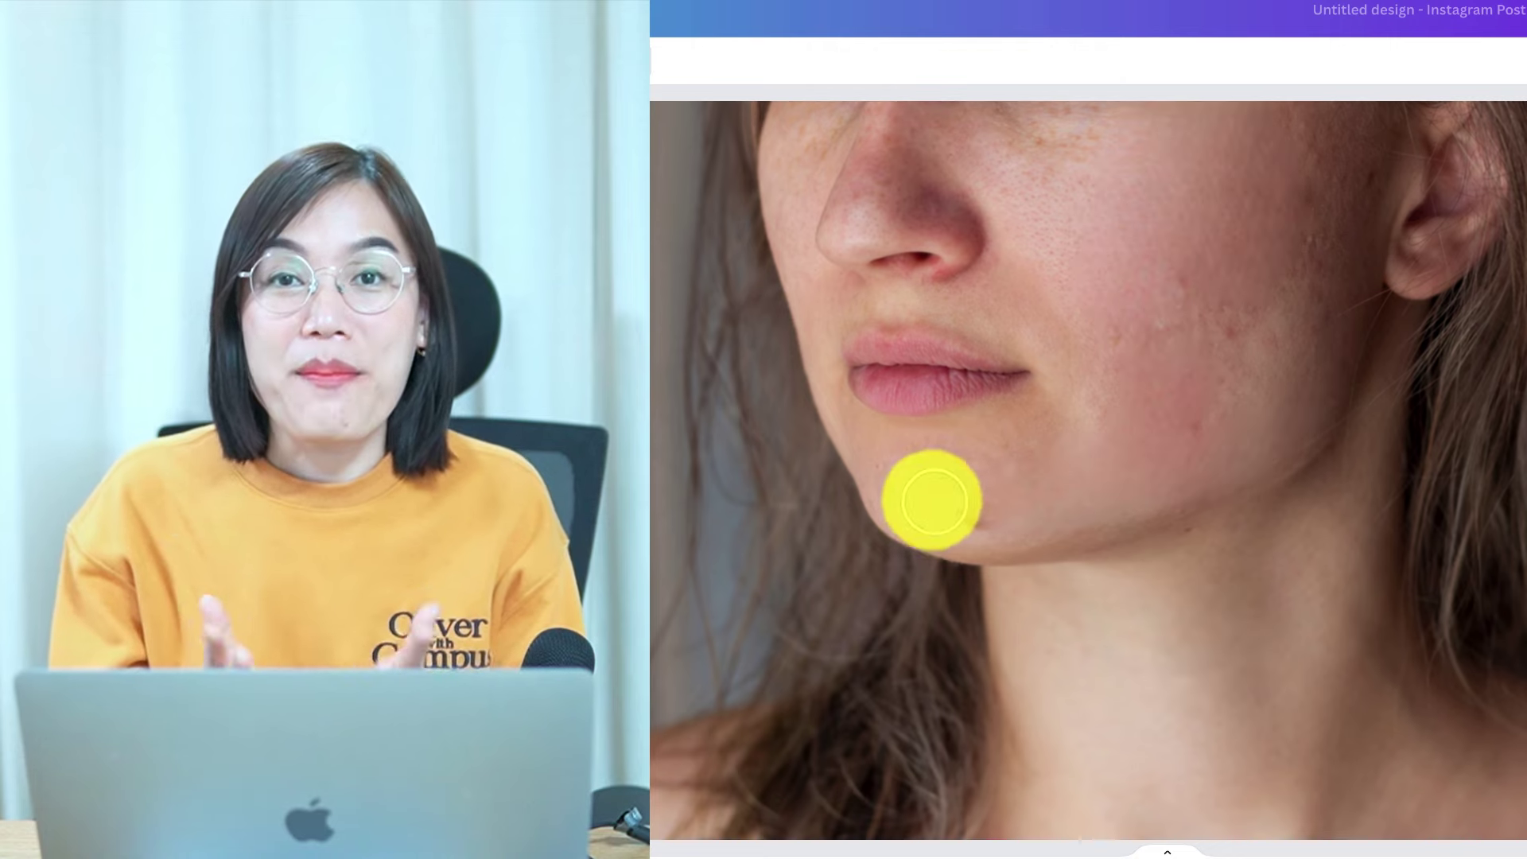
{"action": "left_click_drag", "start_coordinate": [930, 498], "coordinate": [1006, 501]}
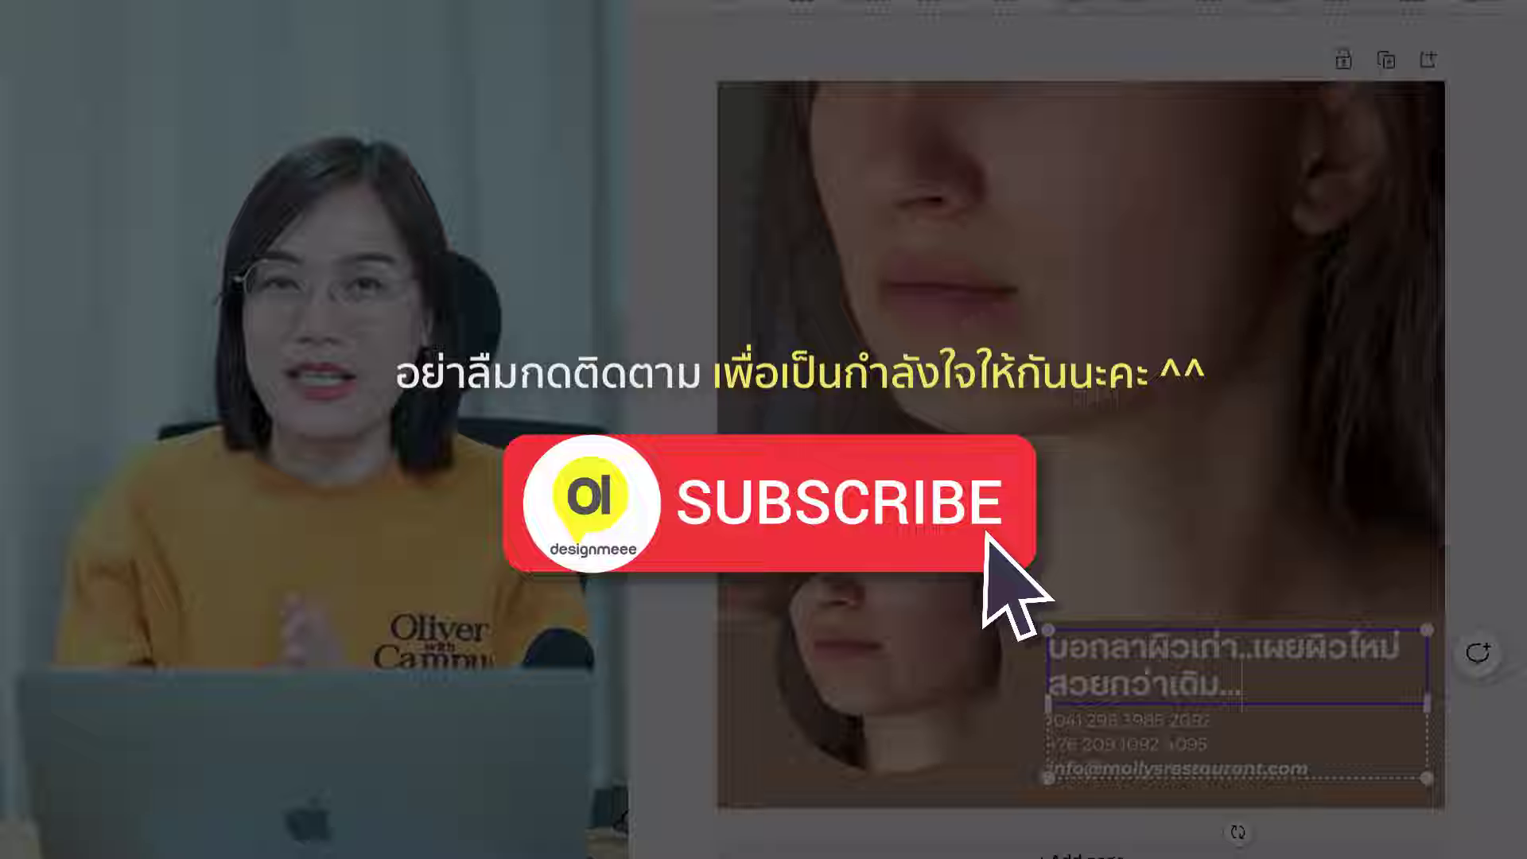
Break the heading after "บอกลาผิวเก่า.." and insert "ใส" so the second line reads "เผยผิวใหม่ สวยใสกว่าเดิม..."
{"action": "left_click", "coordinate": [1254, 649]}
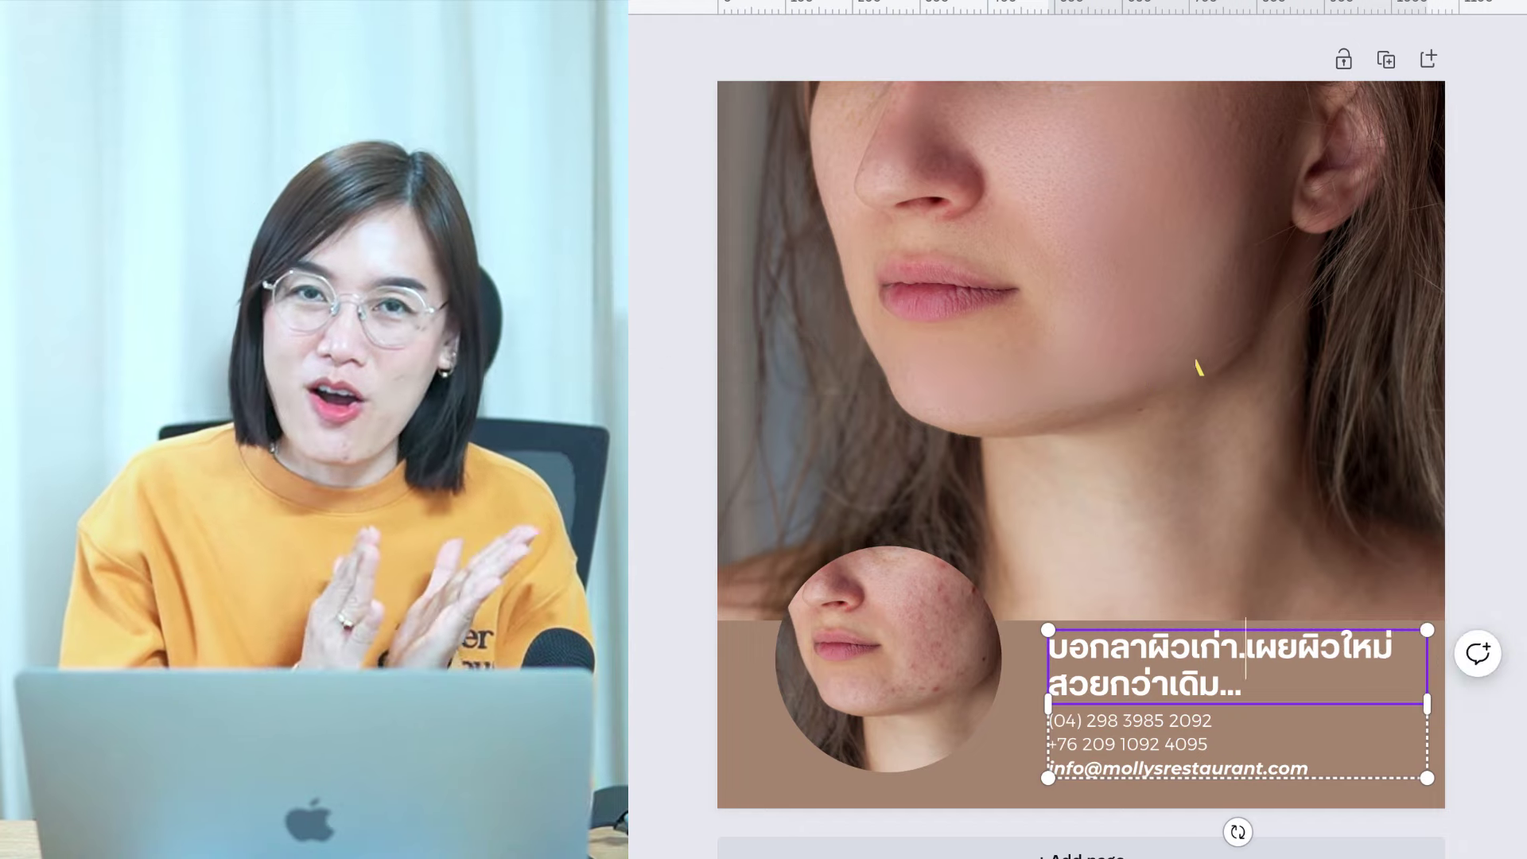
{"action": "key", "text": "Return"}
{"action": "key", "text": "BackSpace"}
{"action": "left_click", "coordinate": [1267, 682]}
{"action": "type", "text": "ใส"}
Widen the heading's text box to fit the second line and make that line's text smaller
{"action": "left_click_drag", "start_coordinate": [1429, 722], "coordinate": [1465, 720]}
{"action": "triple_click", "coordinate": [1318, 686]}
{"action": "key", "text": "super+shift+comma"}
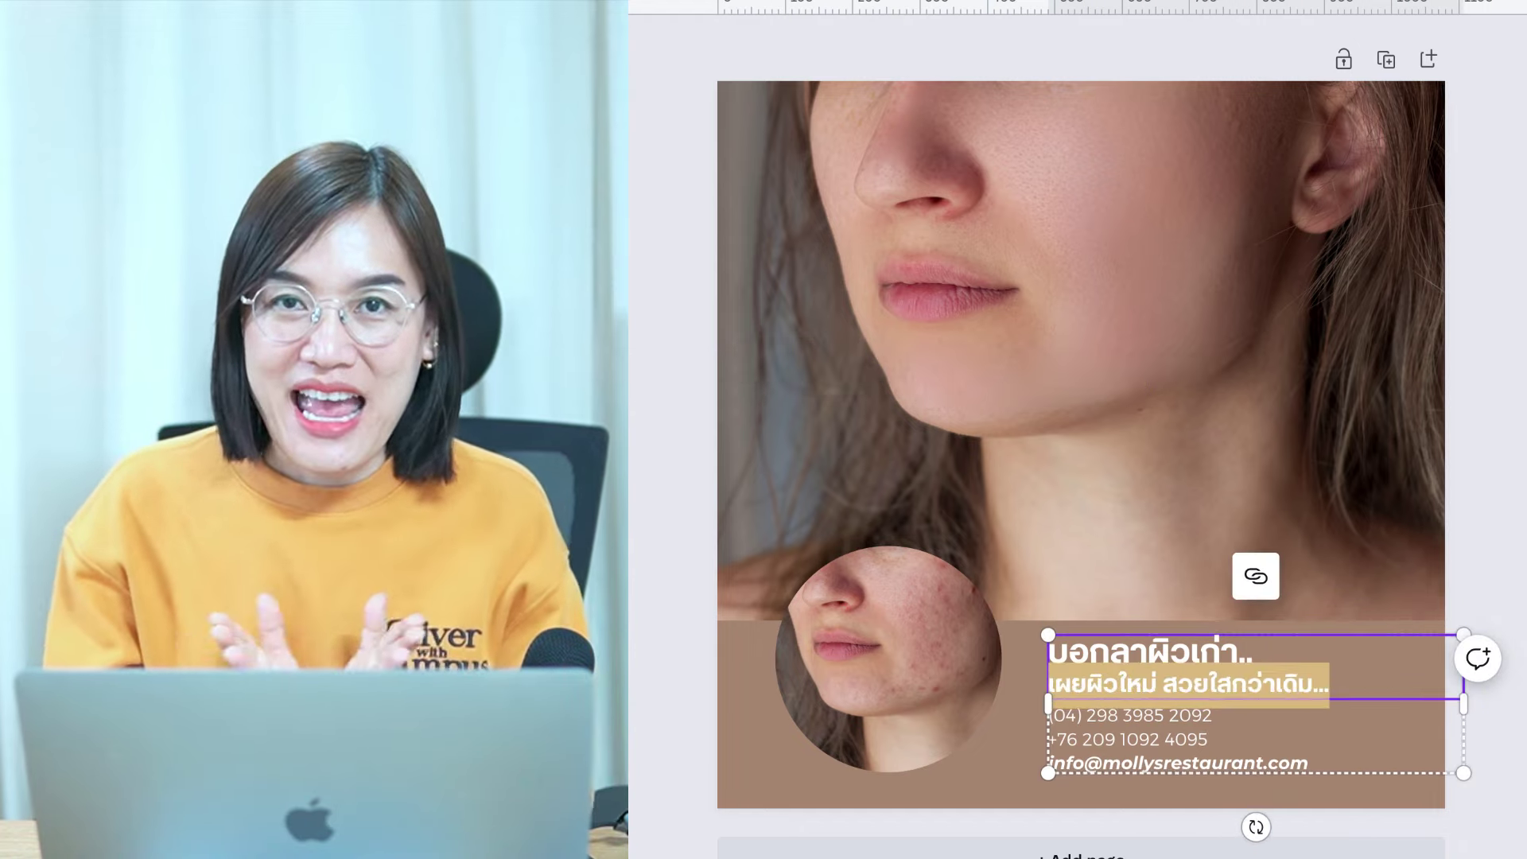